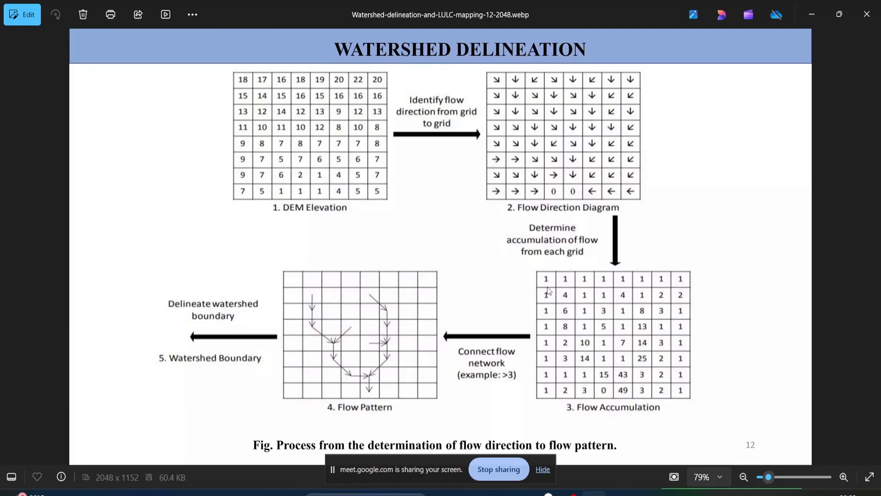
Switch to ArcGIS Pro and remove the broken ASTGTMV003_N08E077_dem.tif layer from Map2
left_click(519, 493)
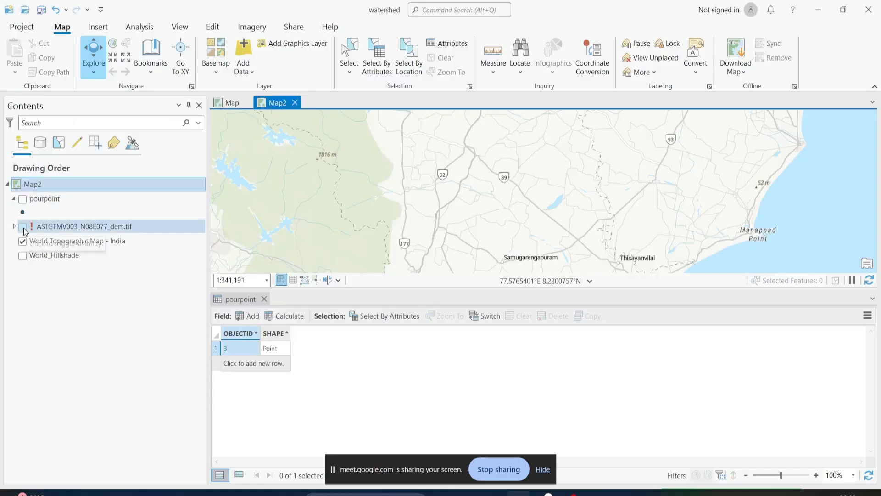
right_click(46, 226)
left_click(76, 144)
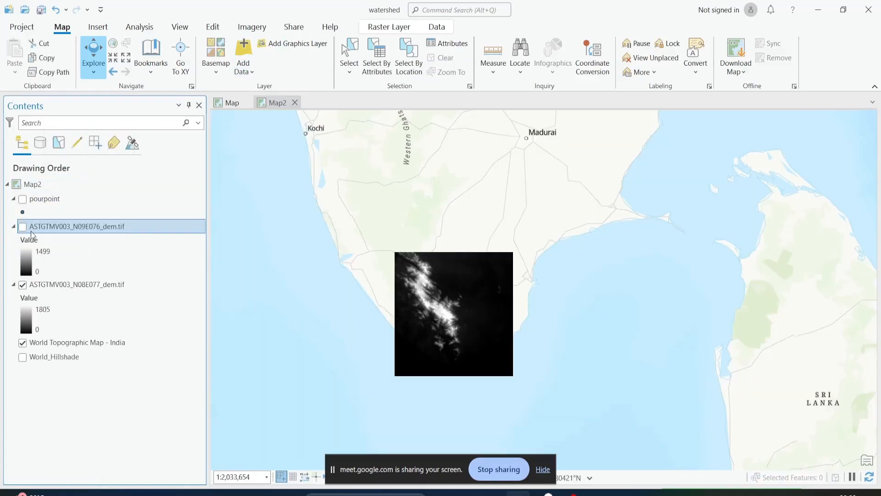
Preview the pourpoint and ASTGTMV003_N09E076_dem.tif layers, and remove ASTGTMV003_N09E076_dem.tif from Map2
left_click(22, 200)
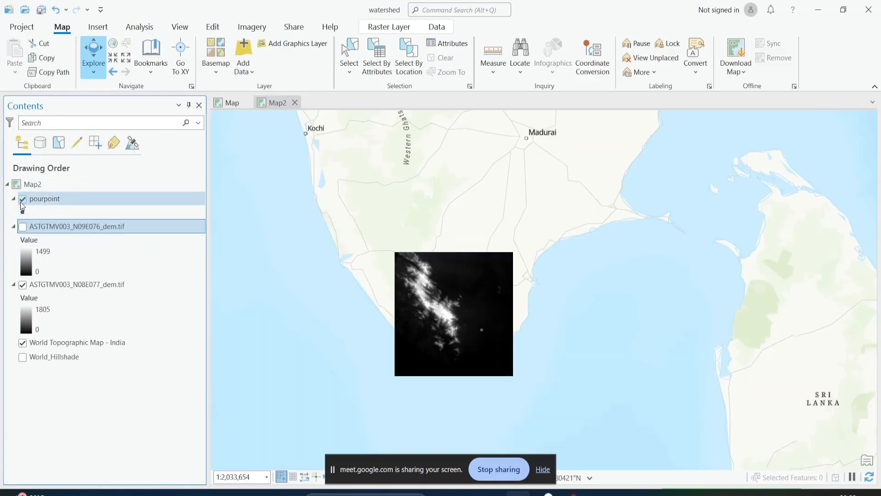
left_click(22, 201)
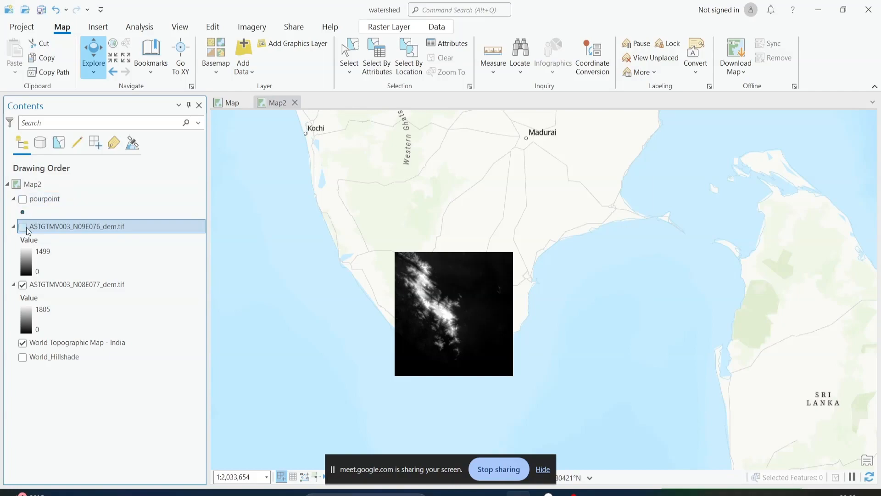
left_click(22, 227)
right_click(41, 229)
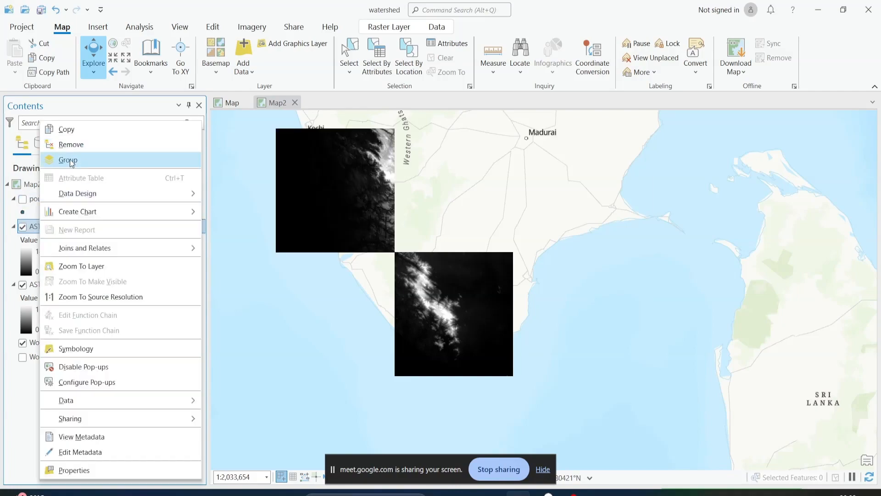
left_click(73, 144)
scroll(455, 309, "up", 2)
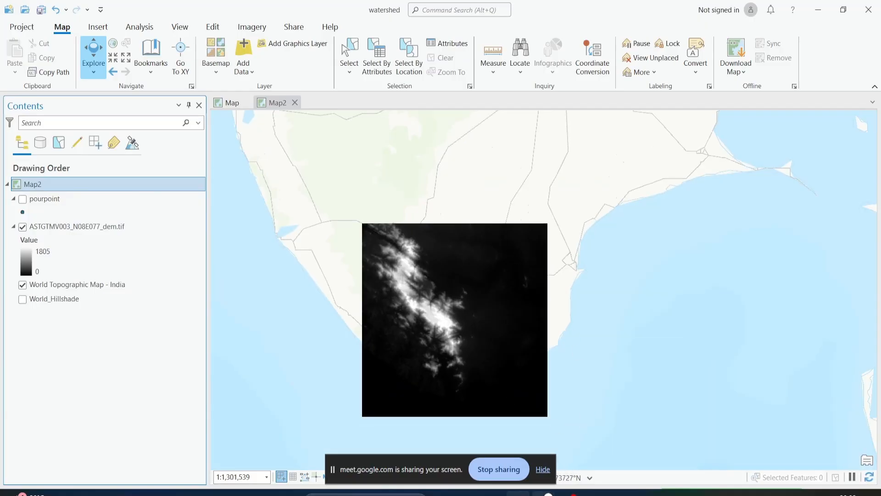
Switch to the image viewer, review the methodology.png flowchart of the watershed workflow, and return to ArcGIS Pro
mouse_move(548, 494)
left_click(594, 493)
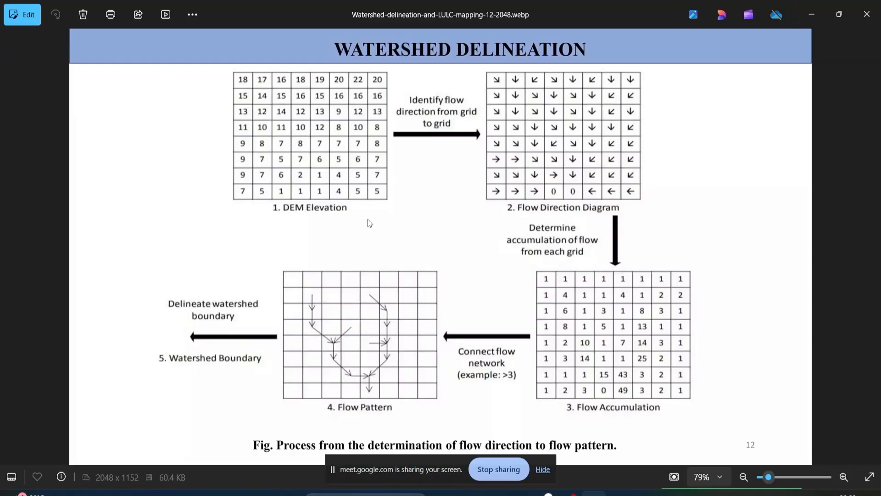
key("Right")
key("Right")
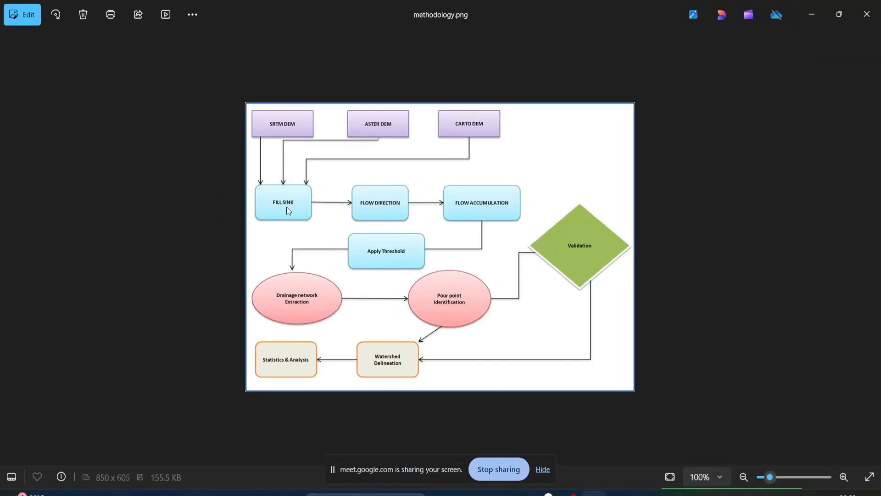
left_click(811, 18)
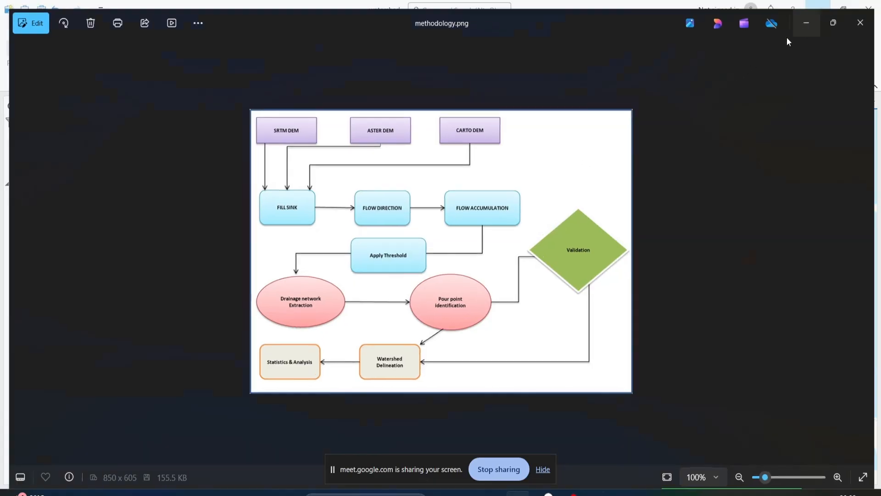
Inspect the spatial reference in the source properties of the ASTGTMV003_N08E077_dem.tif layer
right_click(67, 228)
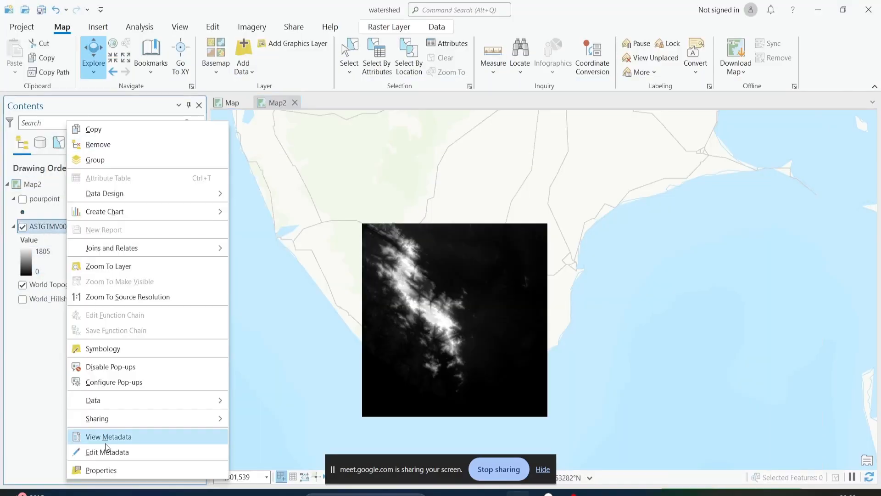
left_click(110, 470)
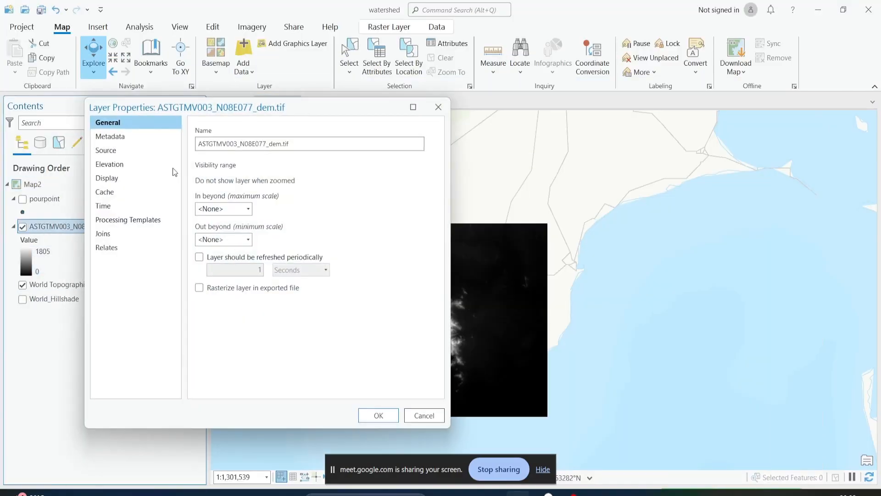
left_click(127, 150)
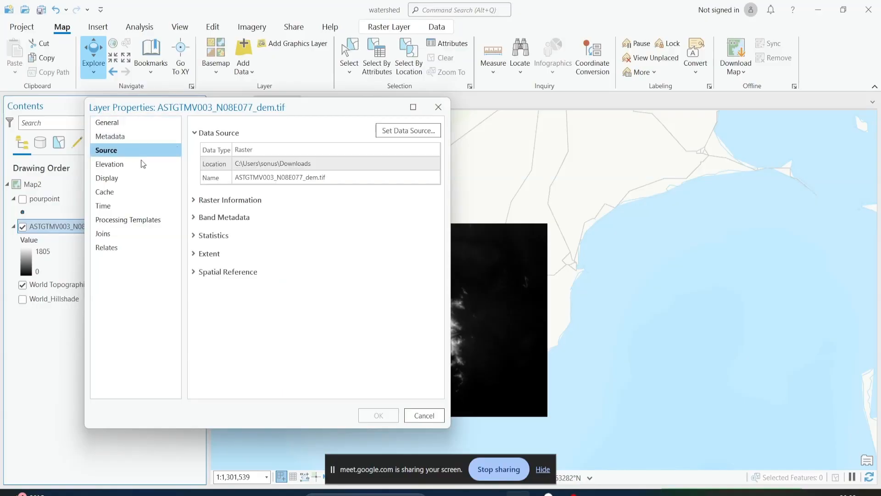
left_click(196, 270)
double_click(300, 286)
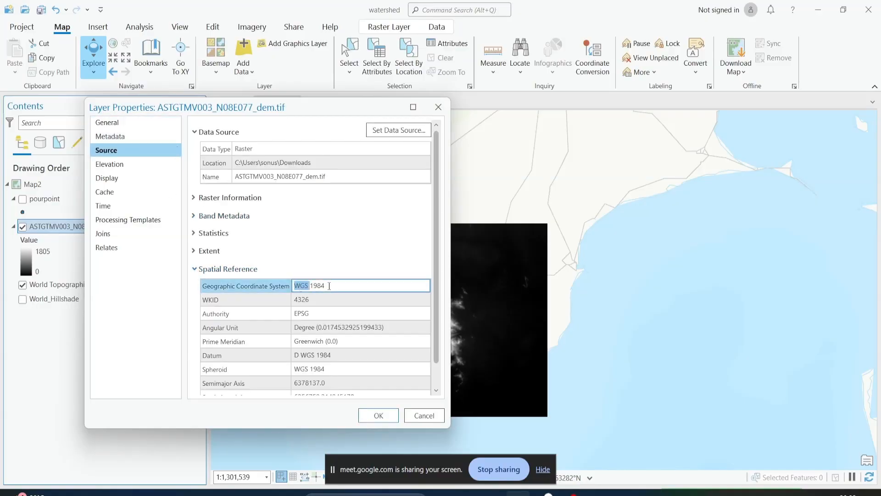
left_click(412, 415)
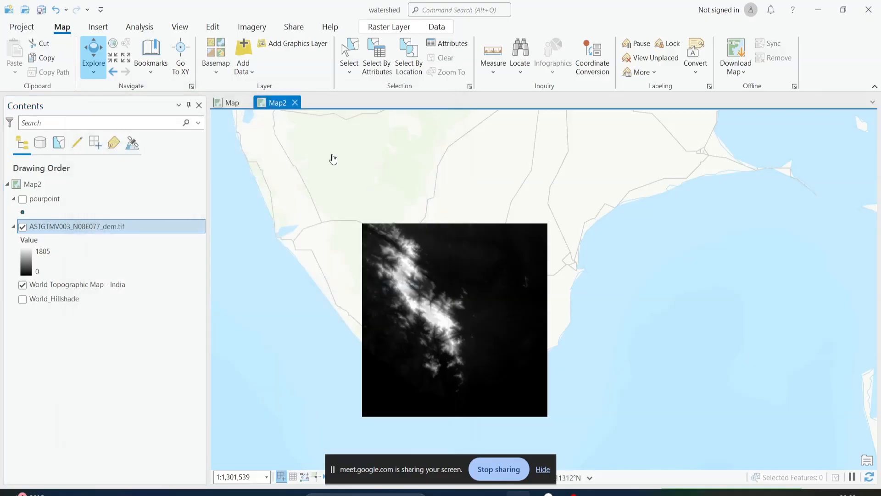
Search the geoprocessing tools for "project" and open the Project Raster tool
left_click(177, 27)
left_click(226, 44)
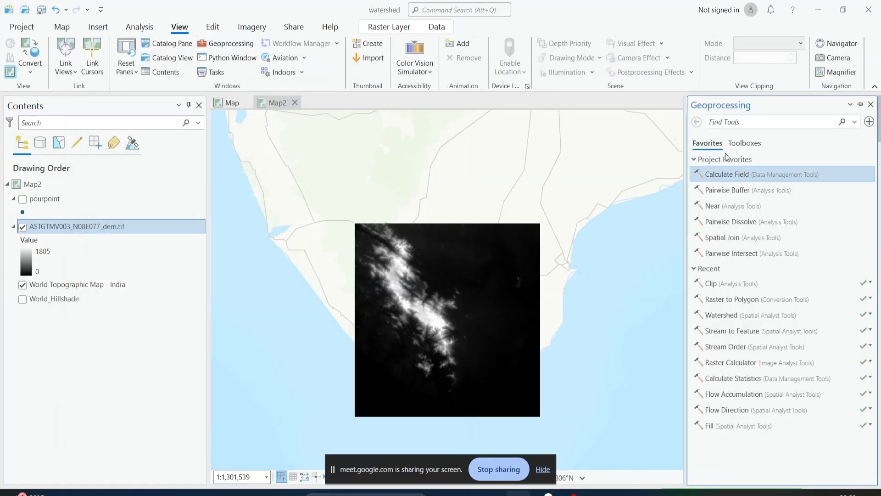
left_click(724, 122)
type("project")
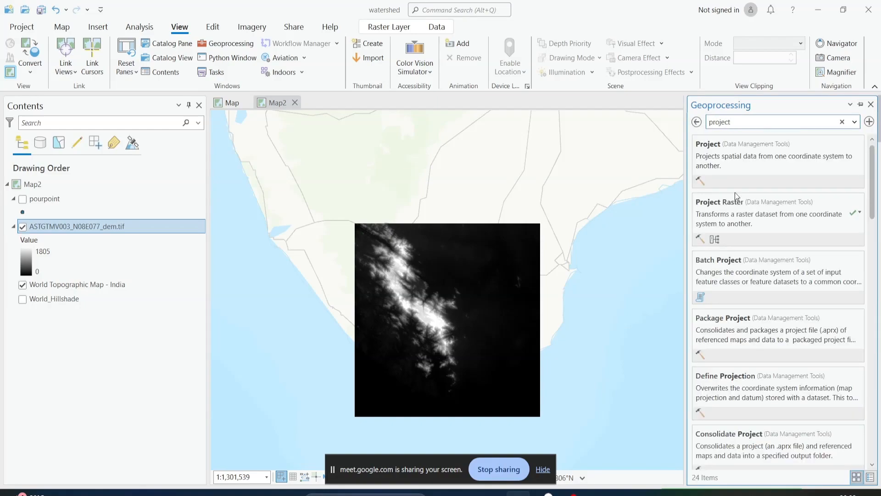
left_click(743, 220)
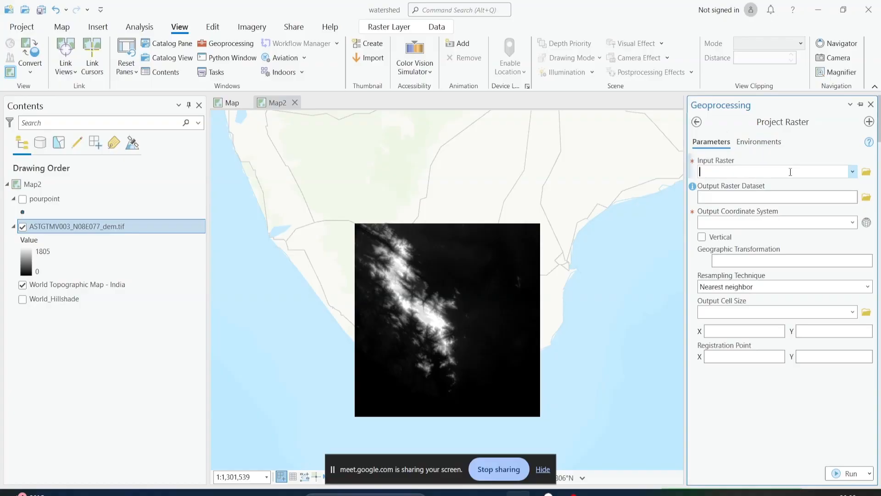
Project ASTGTMV003_N08E077_dem.tif into the current map's coordinate system, WGS_1984_UTM_Zone_43N, with output ASTGTMV003_N08_ProjectRaster3
left_click(852, 172)
left_click(848, 182)
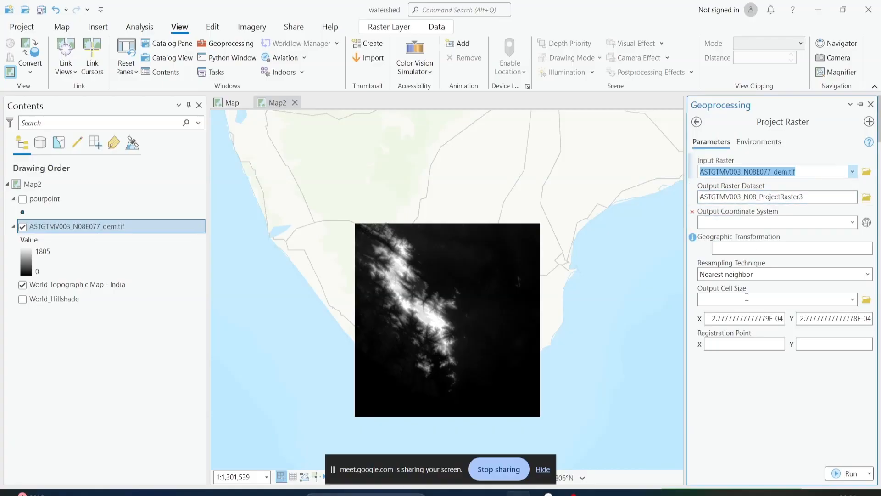
left_click(852, 223)
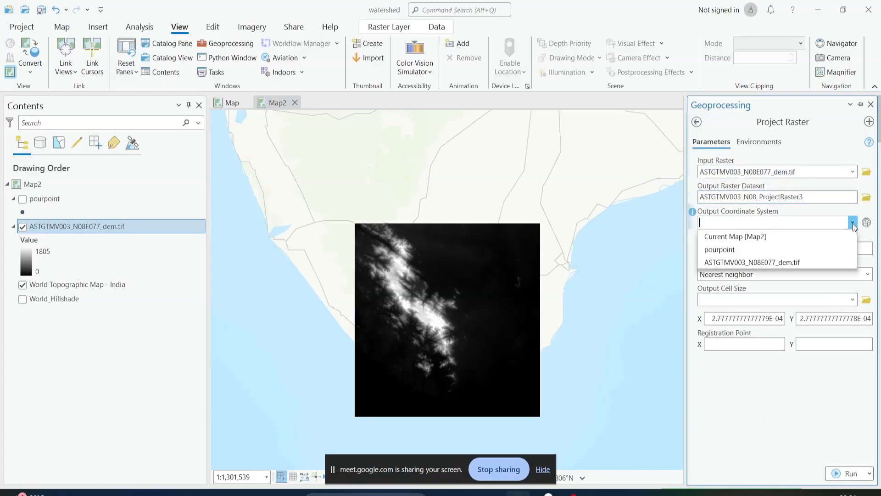
left_click(844, 239)
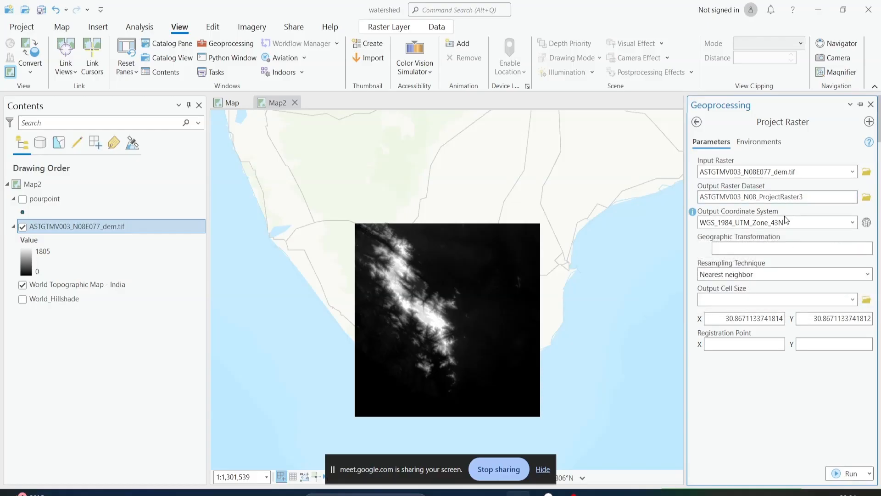
left_click(845, 473)
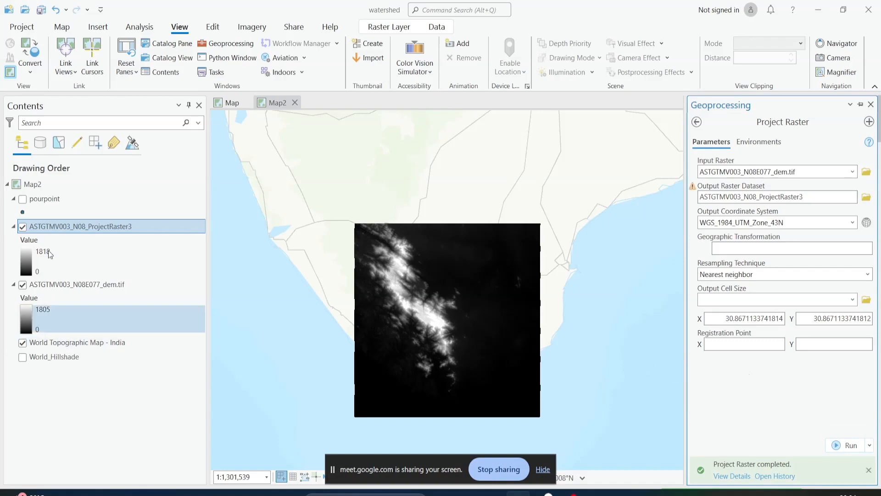
Hide the original ASTGTMV003_N08E077_dem.tif layer and collapse its legend, leaving the topographic basemap shown
left_click(22, 342)
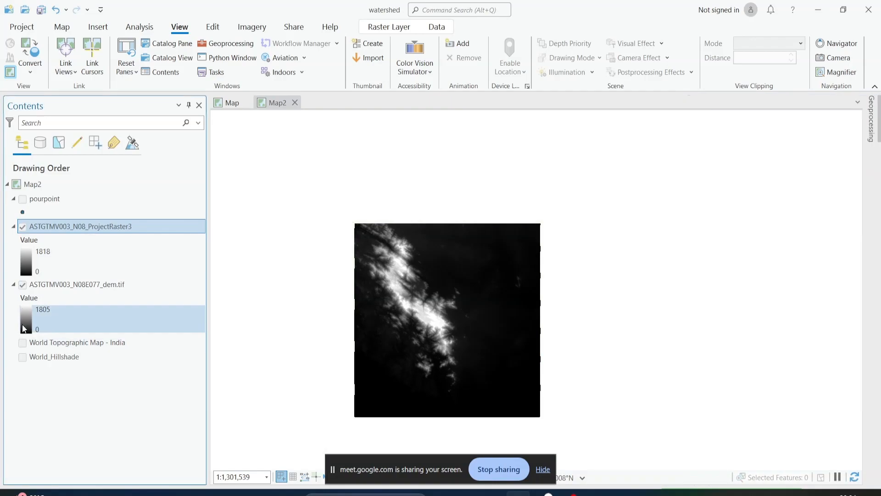
left_click(22, 342)
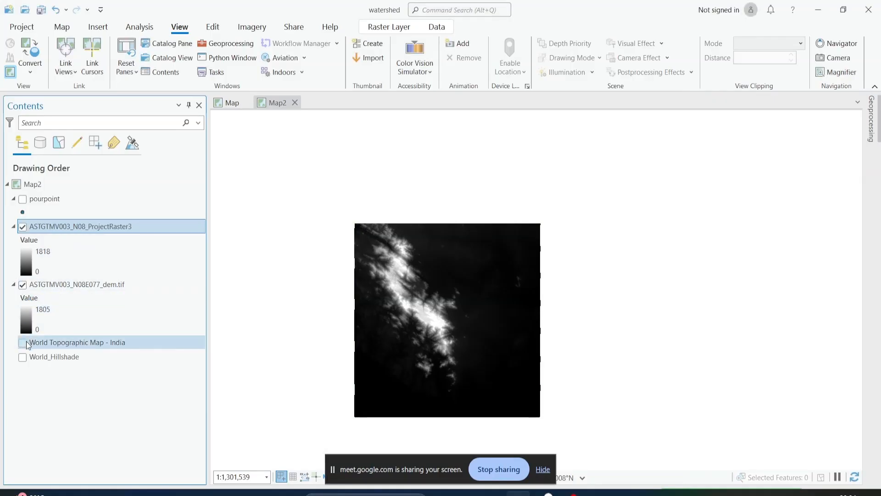
left_click(22, 343)
left_click(21, 284)
left_click(14, 284)
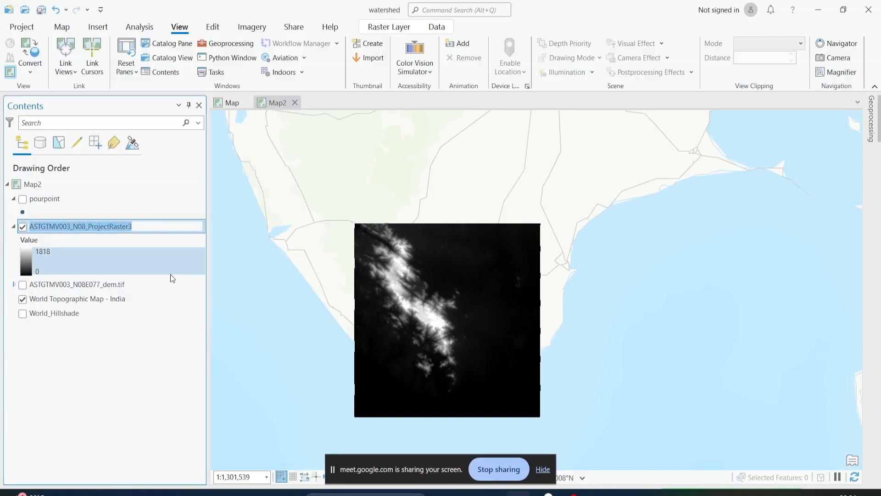
Consult the methodology flowchart and open the Fill tool from the Hydrology toolset of Spatial Analyst Tools
key("alt+Tab")
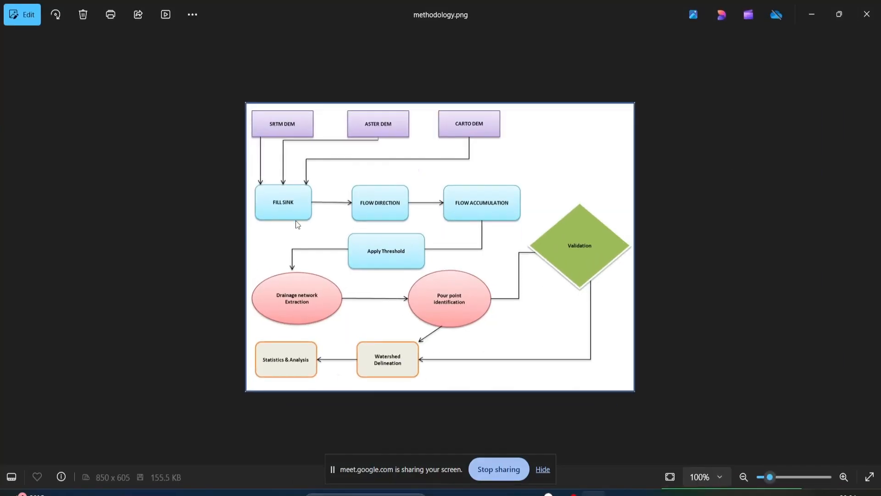
key("alt+Tab")
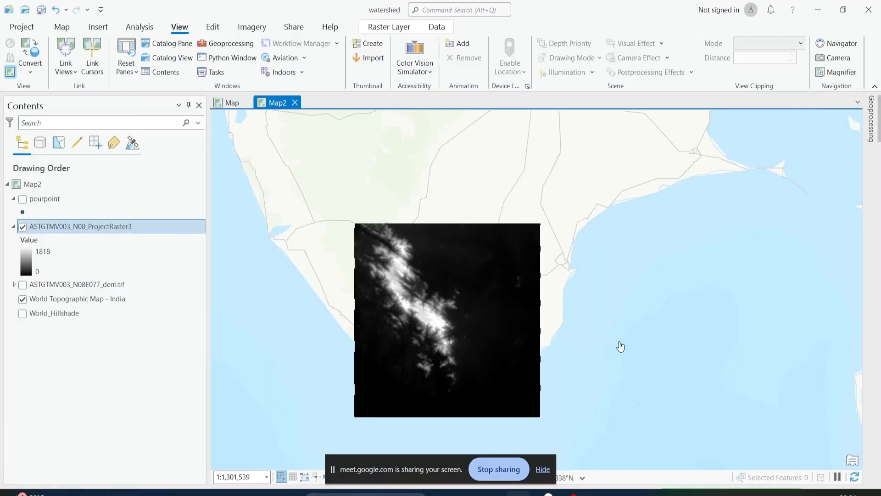
left_click(226, 44)
left_click(226, 44)
left_click(729, 143)
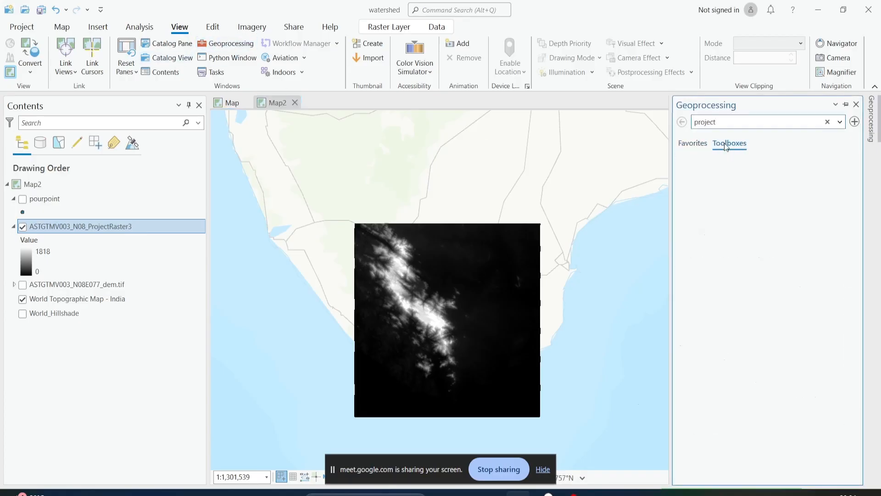
scroll(741, 349, "down", 5)
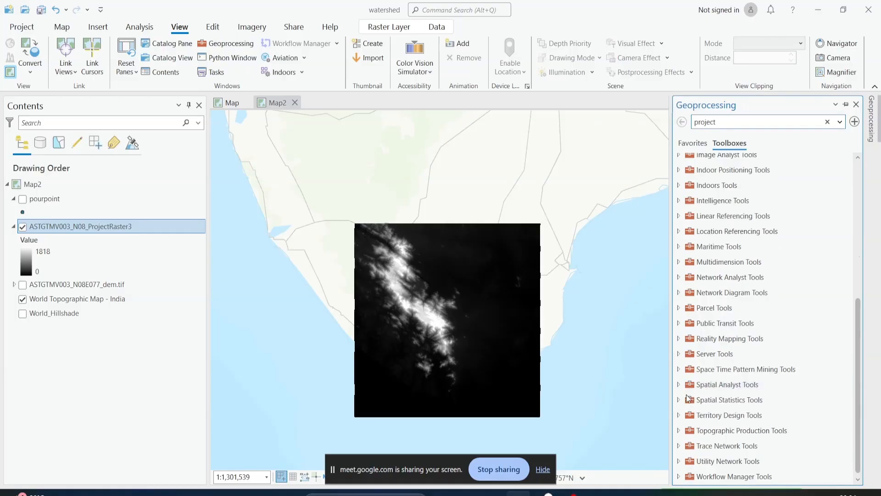
left_click(679, 384)
scroll(712, 365, "down", 3)
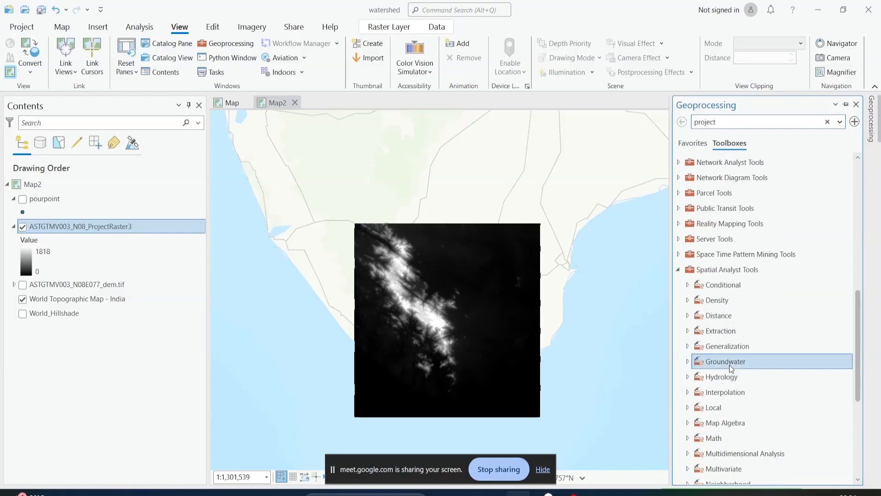
left_click(688, 377)
scroll(712, 338, "down", 3)
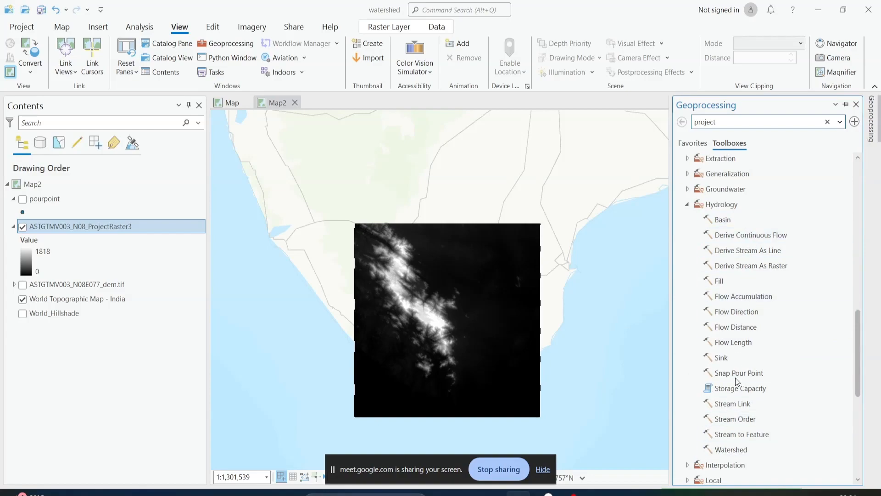
left_click(718, 283)
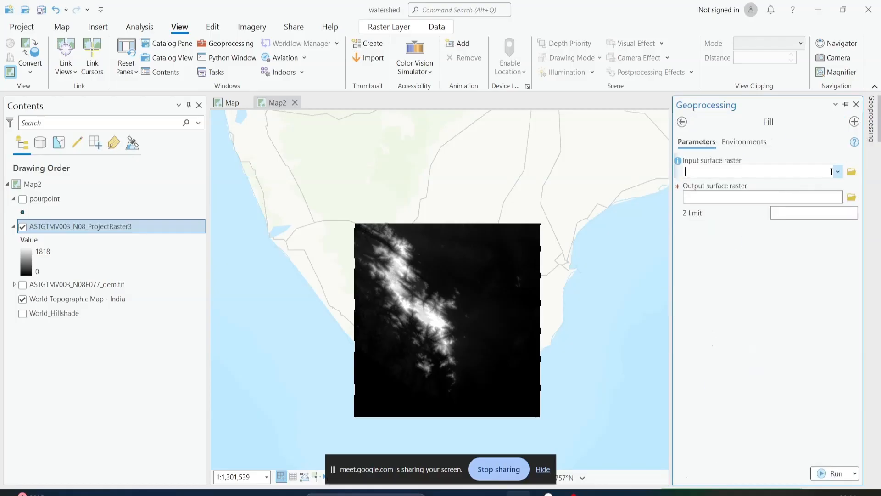
Set ASTGTMV003_N08_ProjectRaster3 as the Fill input surface raster and remove the ASTGTMV003_N08E077_dem.tif layer from the map
left_click(838, 171)
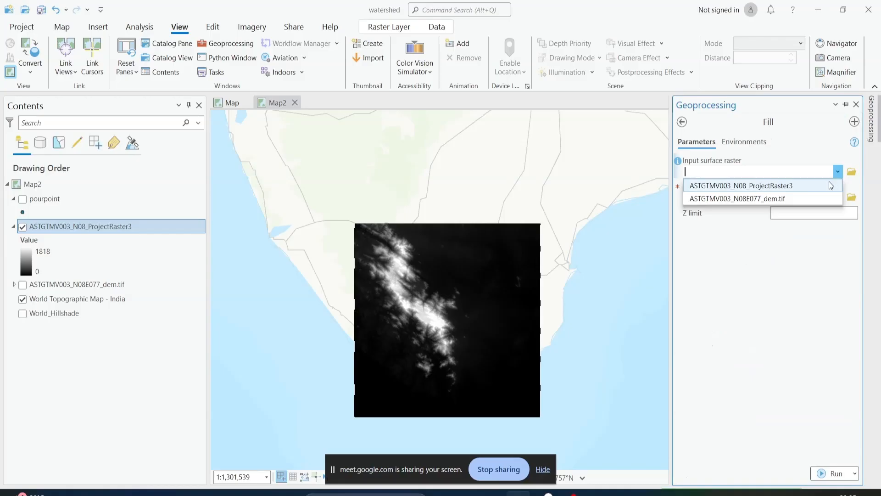
left_click(834, 185)
right_click(69, 284)
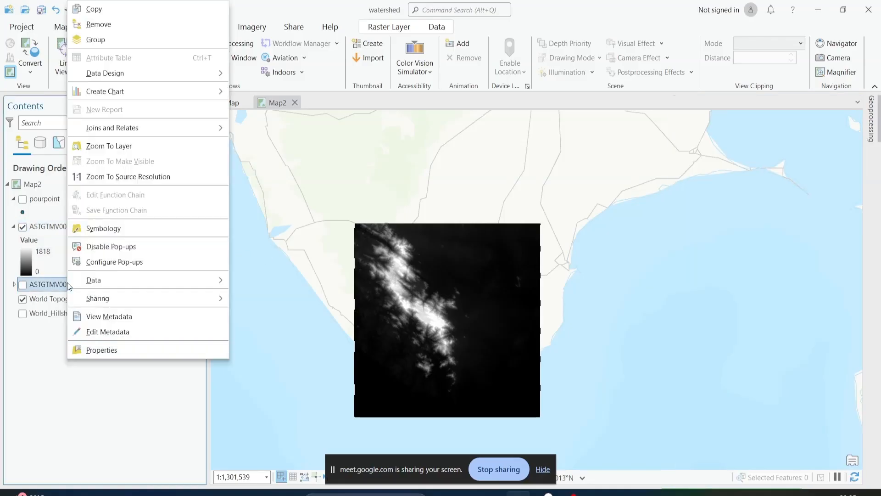
left_click(115, 25)
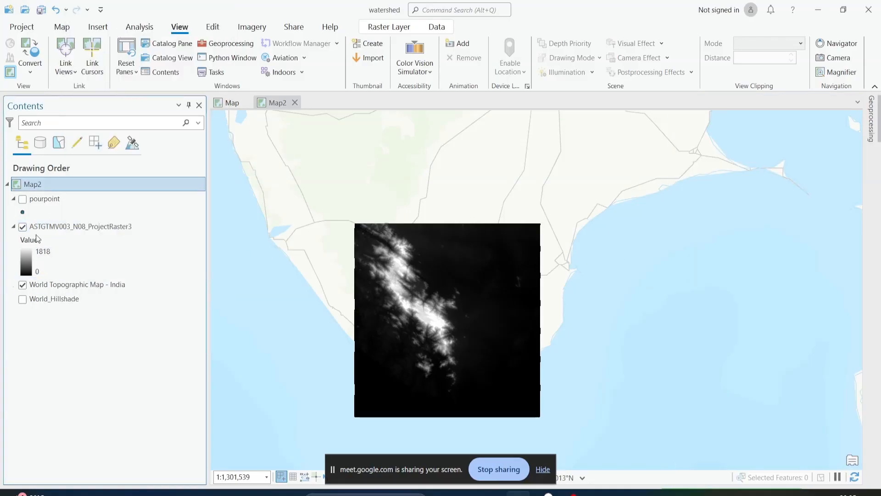
left_click(872, 123)
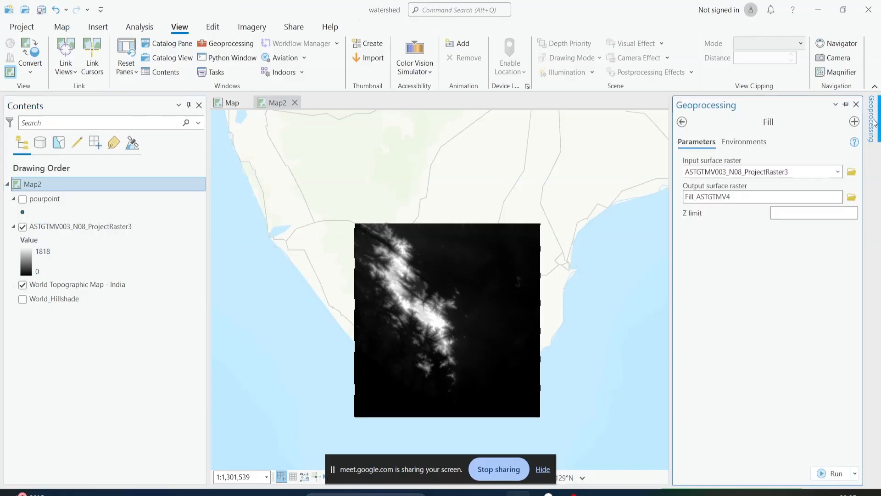
Run Fill on ASTGTMV003_N08_ProjectRaster3 with output Fill_ASTGTMV4 and review the tool's run messages
left_click(781, 174)
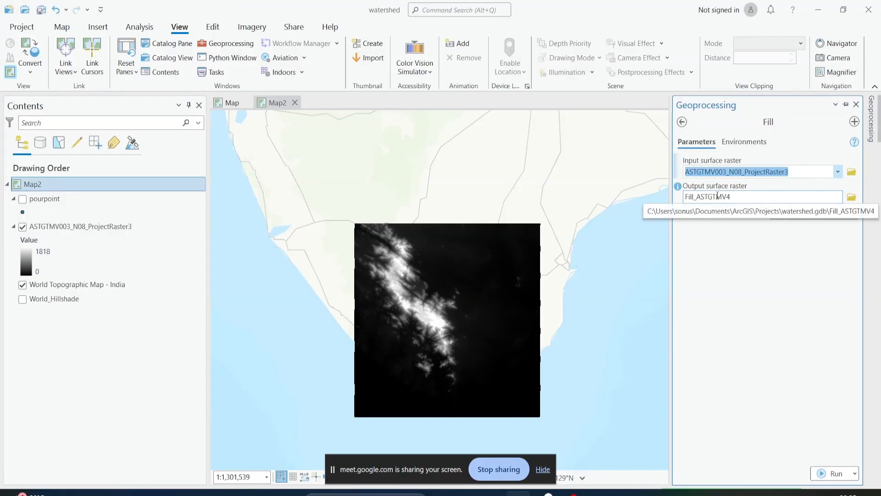
left_click(834, 474)
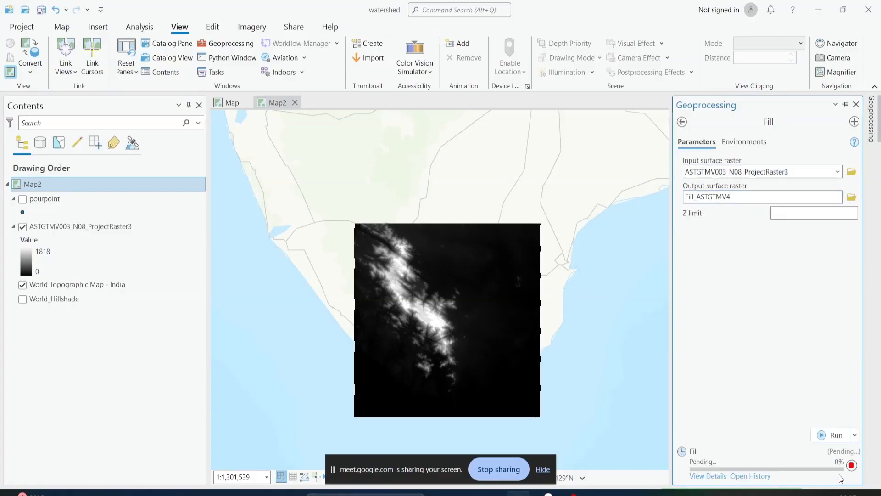
mouse_move(841, 478)
left_click(709, 476)
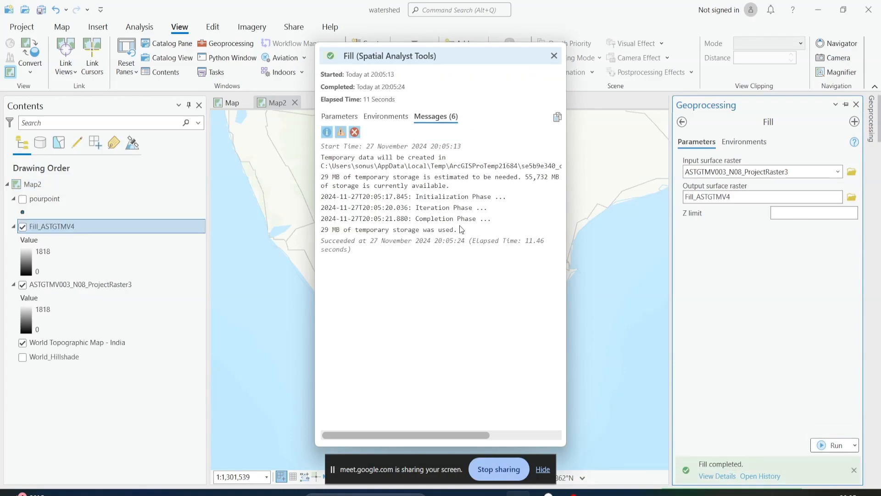
left_click(558, 58)
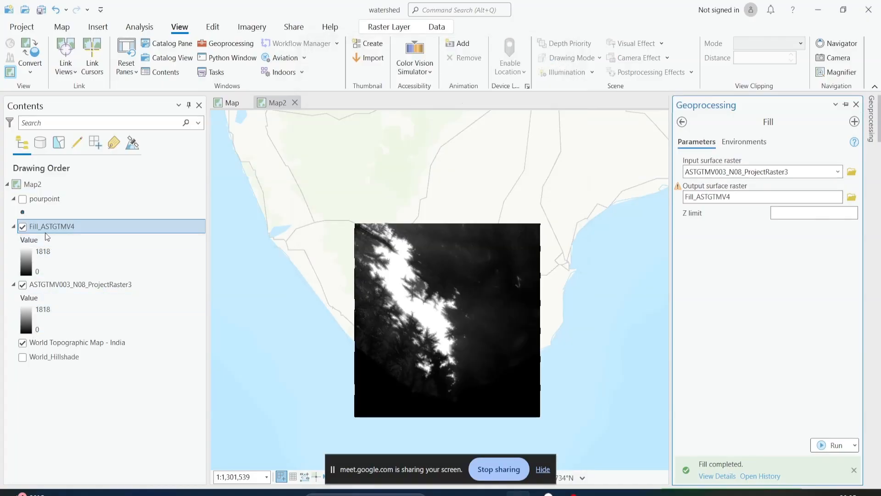
Hide the ASTGTMV003_N08_ProjectRaster3 layer, collapse its legend, and select the Fill_ASTGTMV4 layer
left_click(22, 286)
left_click(14, 285)
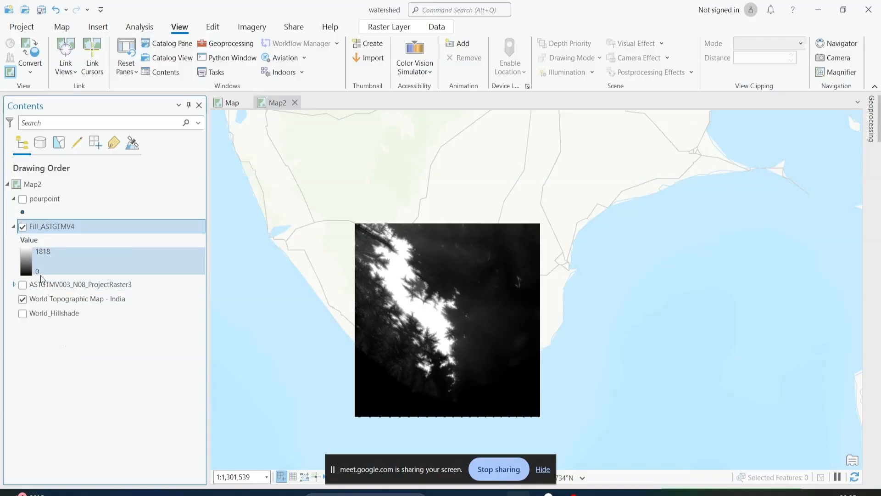
left_click(62, 228)
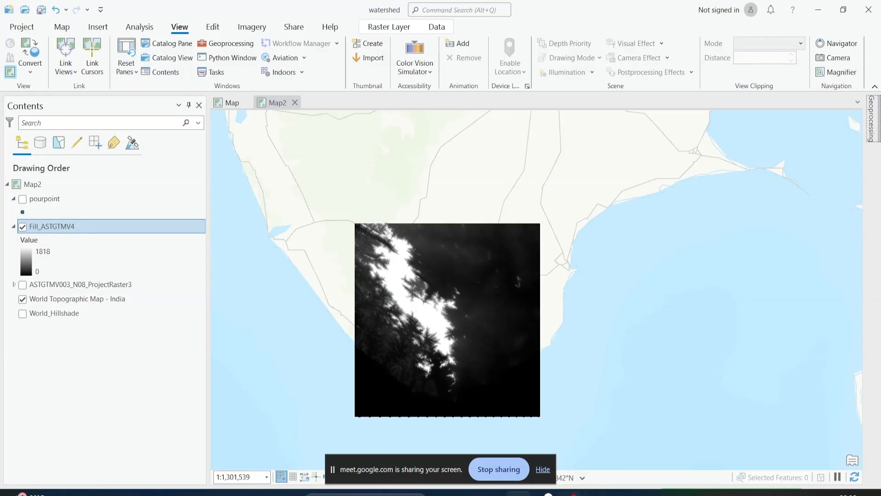
Consult the methodology.png flowchart in the image viewer for the stage following Fill Sink, and return to the map
key("alt+Tab")
key("Right")
key("Right")
key("Right")
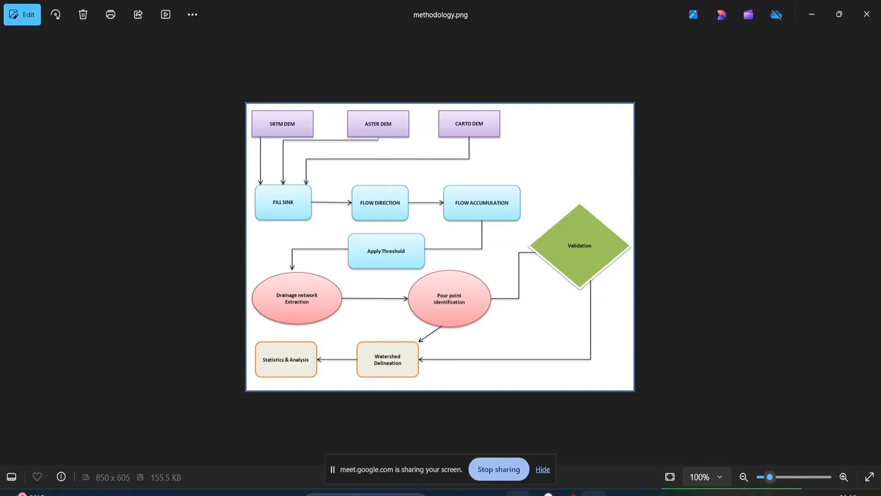
mouse_move(518, 493)
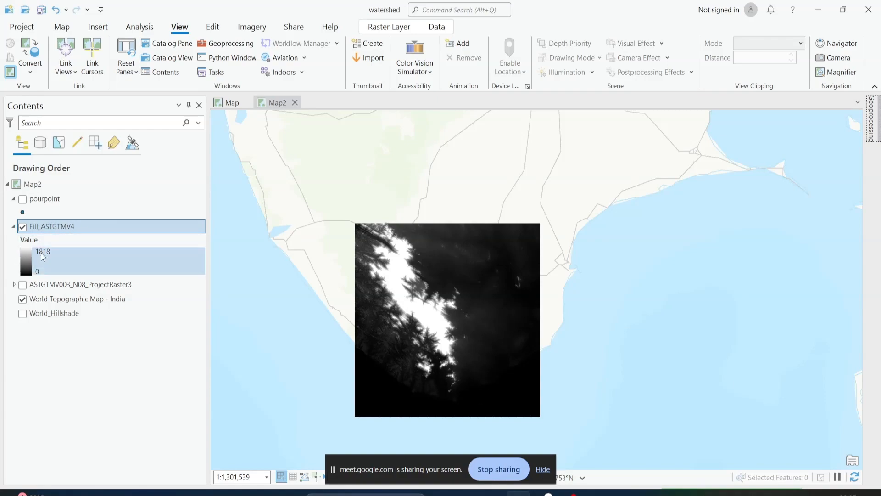
left_click(594, 493)
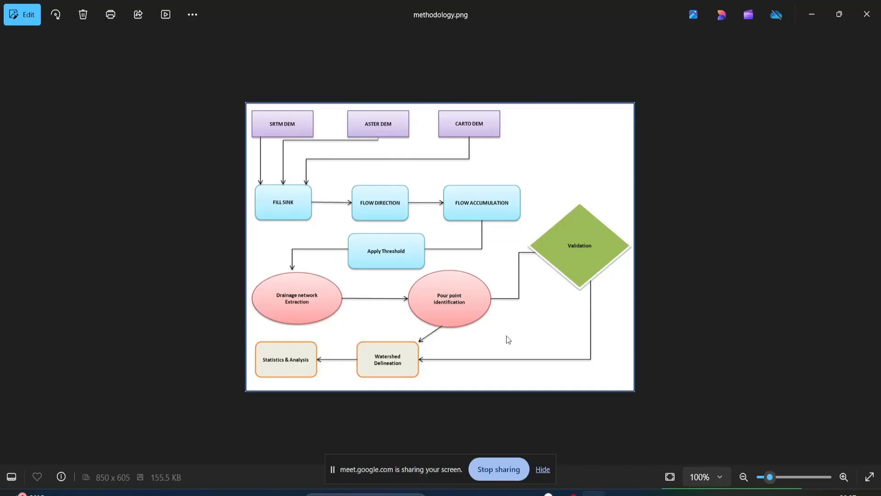
left_click(602, 494)
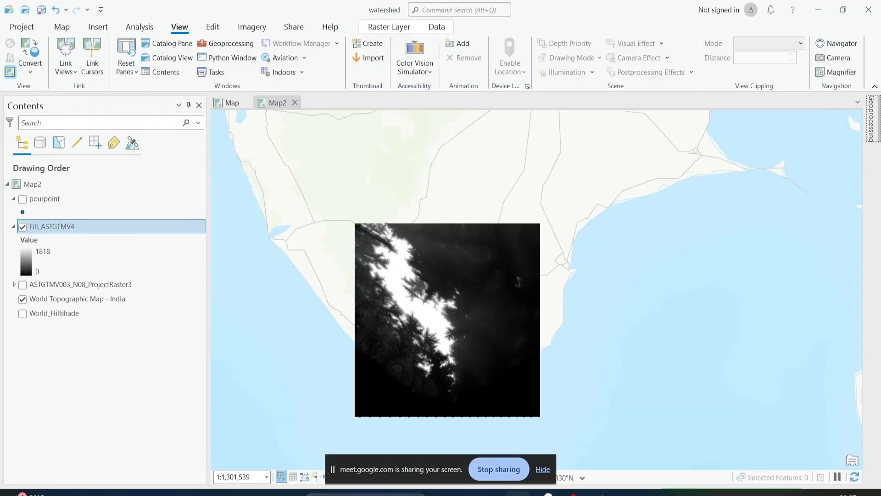
Open the Flow Direction tool from the Hydrology toolset with Fill_ASTGTMV4 as input surface raster and D8 as flow direction type
left_click(872, 113)
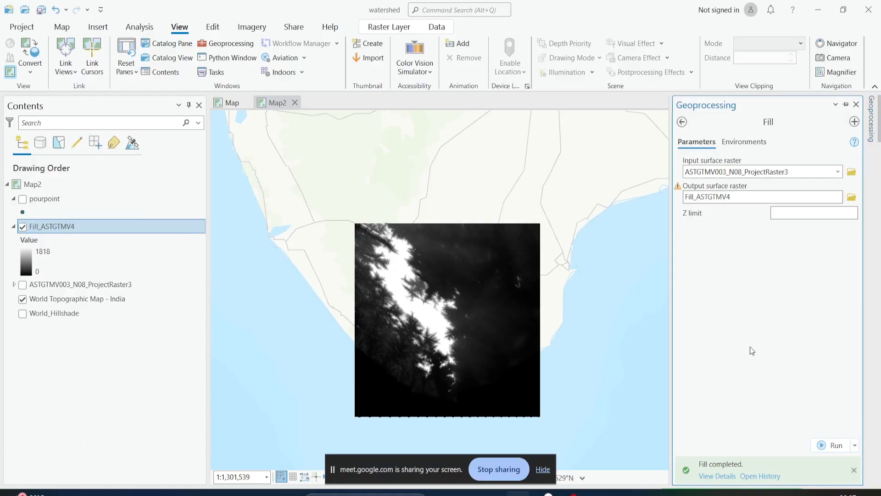
left_click(683, 122)
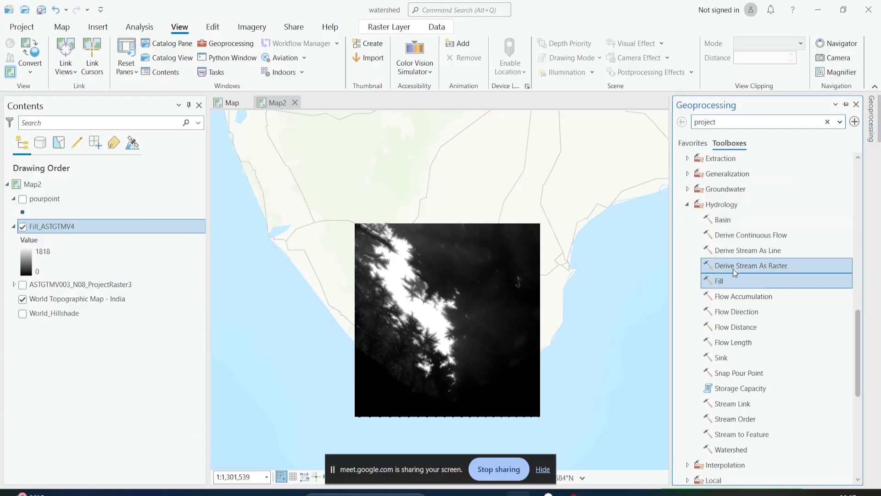
double_click(736, 311)
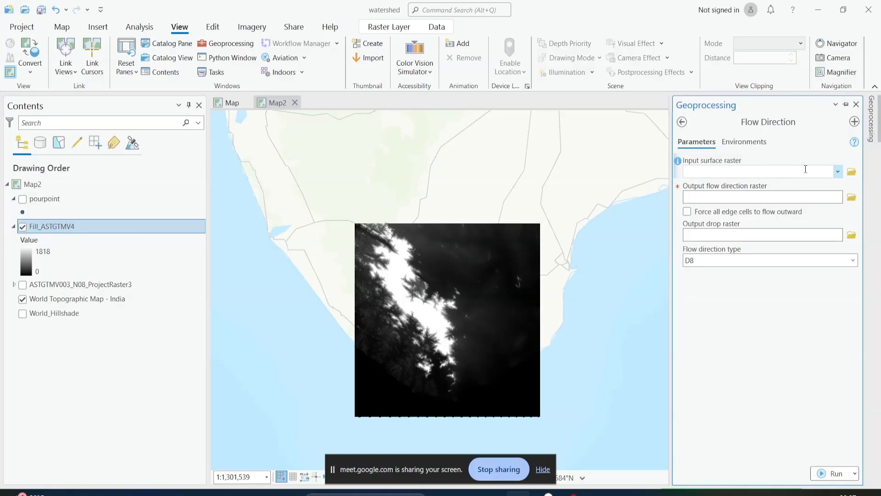
left_click(837, 171)
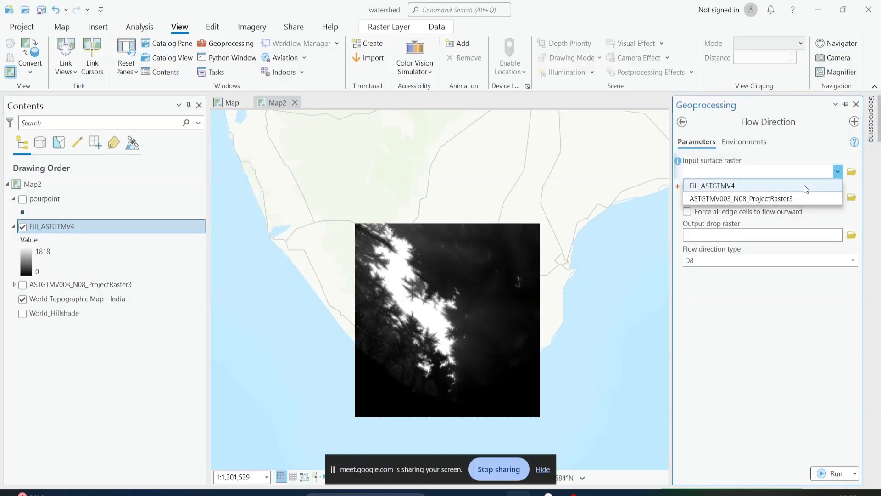
left_click(804, 185)
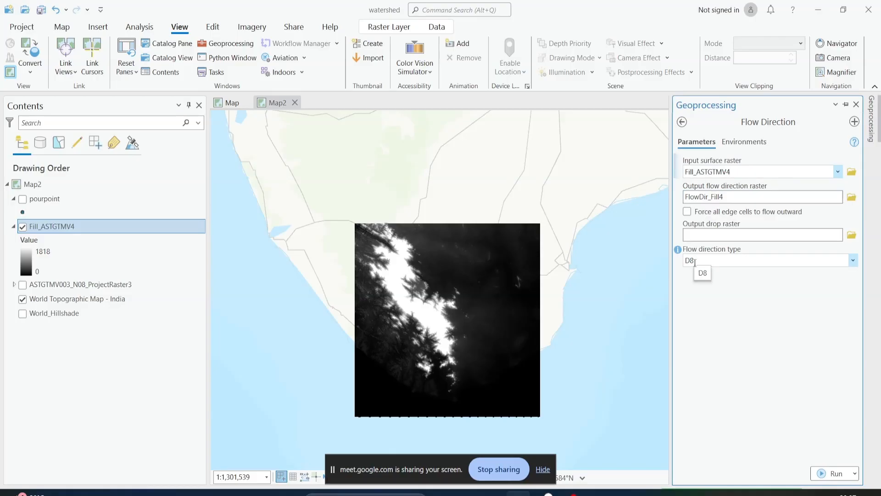
left_click(851, 259)
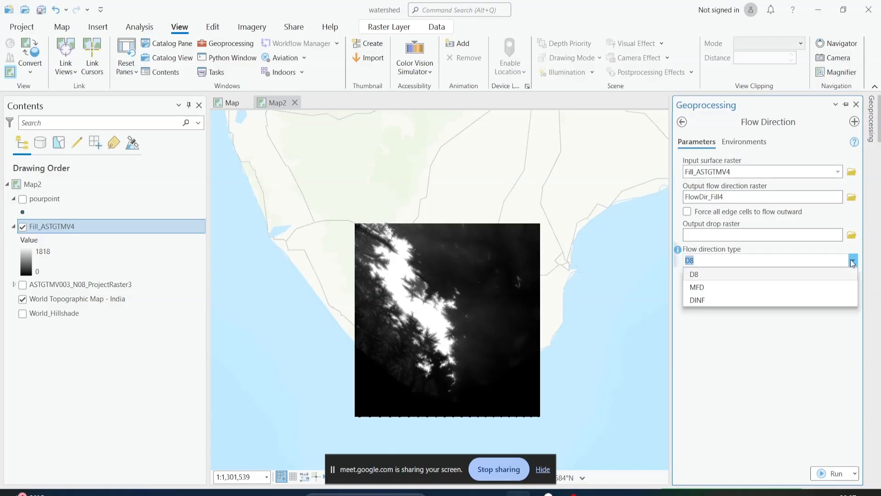
left_click(758, 277)
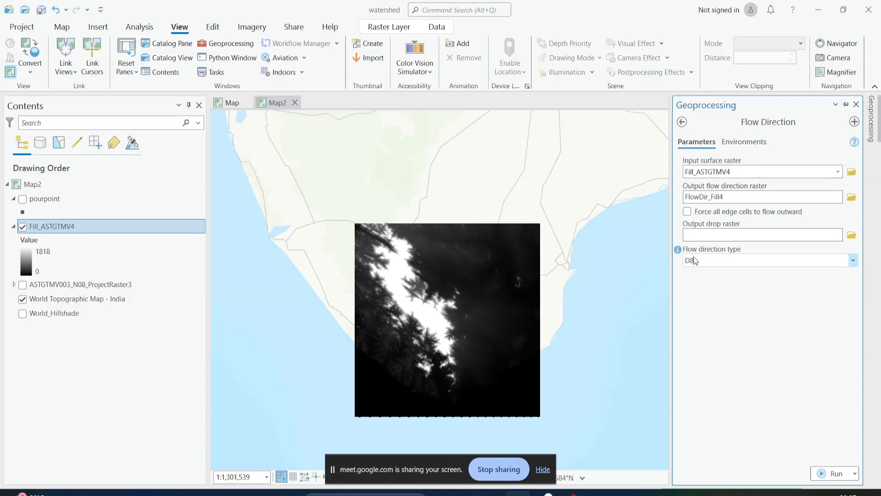
Examine the Eight Direction Pour Point Model slide for the ESRI direction encoding in the image viewer
left_click(594, 493)
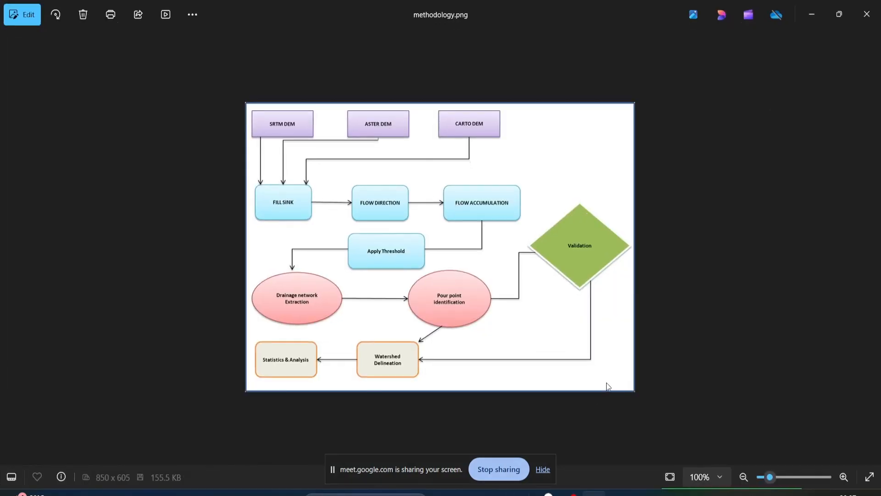
key("Right")
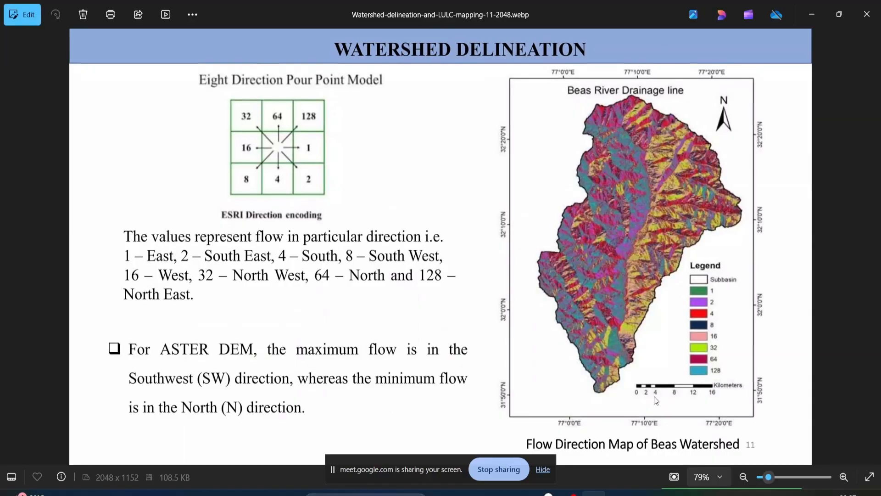
key("alt+Tab")
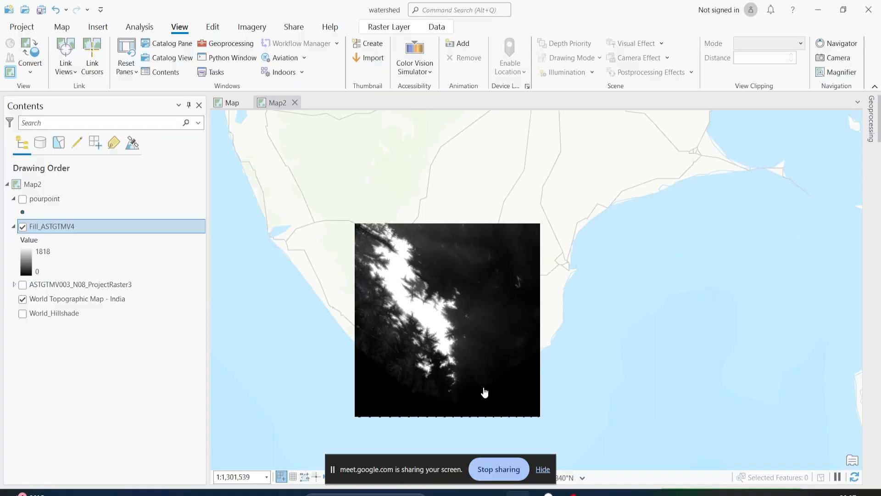
Run Flow Direction on Fill_ASTGTMV4 with output FlowDir_Fill4 and review the tool's run messages
left_click(876, 125)
left_click(821, 471)
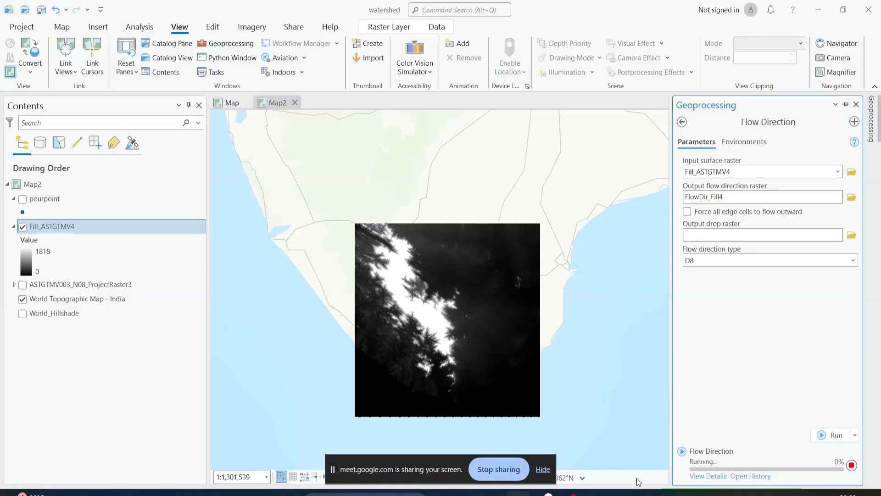
left_click(694, 476)
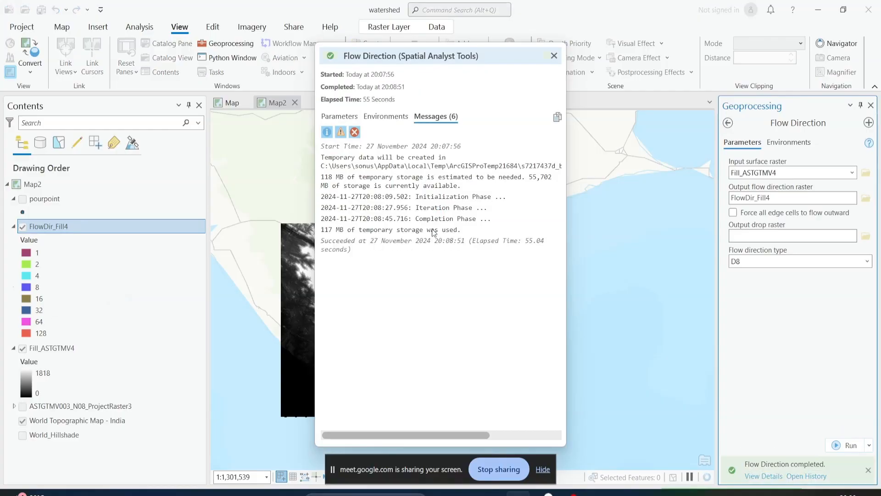
left_click(554, 56)
Hide the Fill_ASTGTMV4 layer, collapse its legend, and hide the World Topographic Map - India basemap to isolate FlowDir_Fill4
left_click(24, 351)
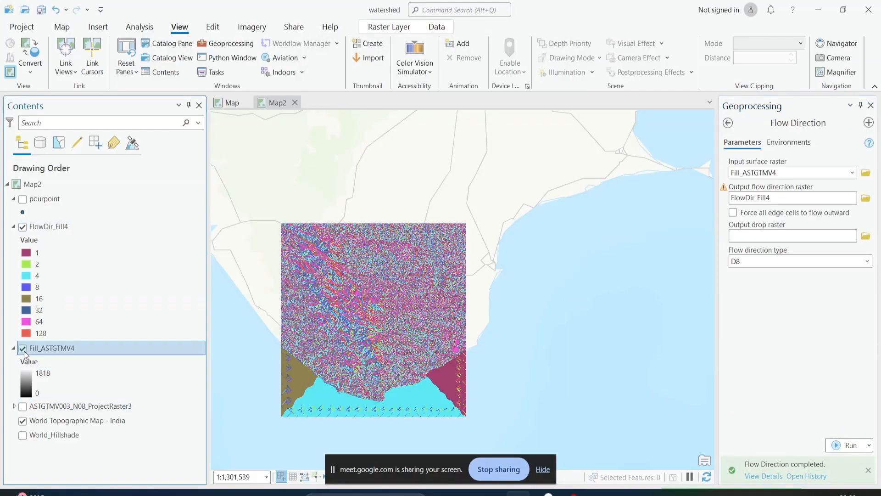
left_click(14, 348)
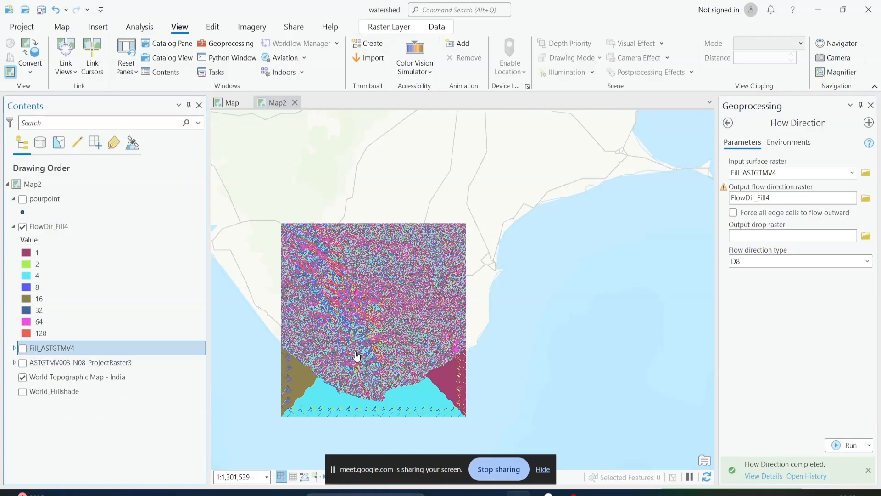
scroll(338, 305, "up", 2)
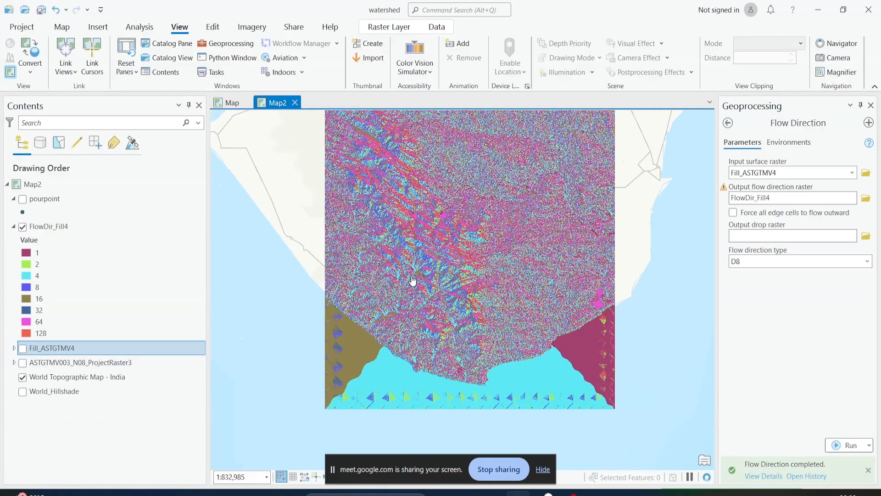
scroll(412, 280, "up", 2)
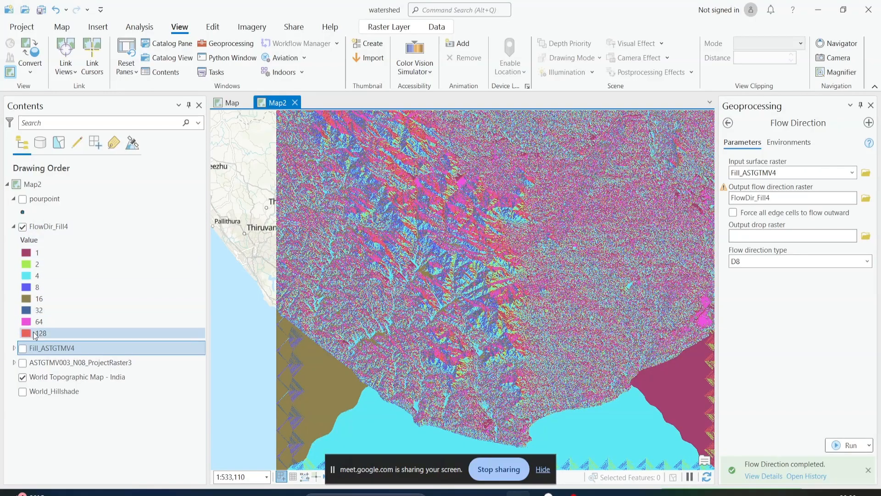
left_click(53, 253)
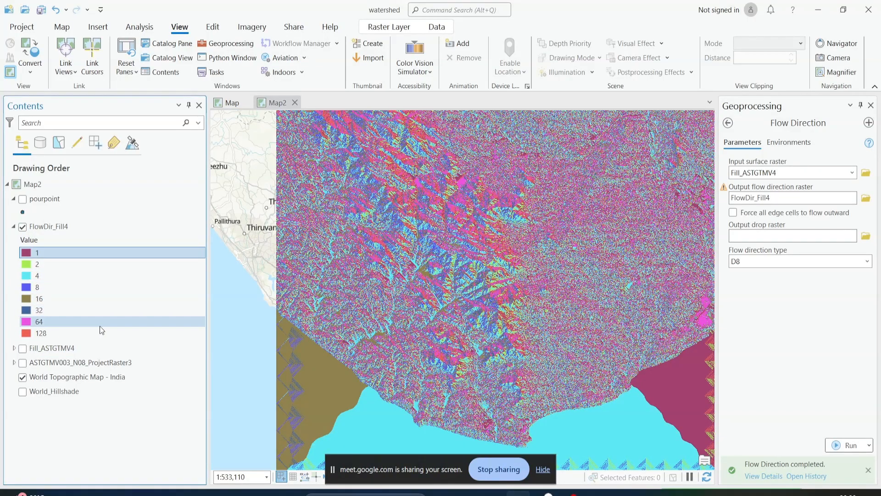
scroll(410, 331, "up", 4)
scroll(410, 333, "up", 2)
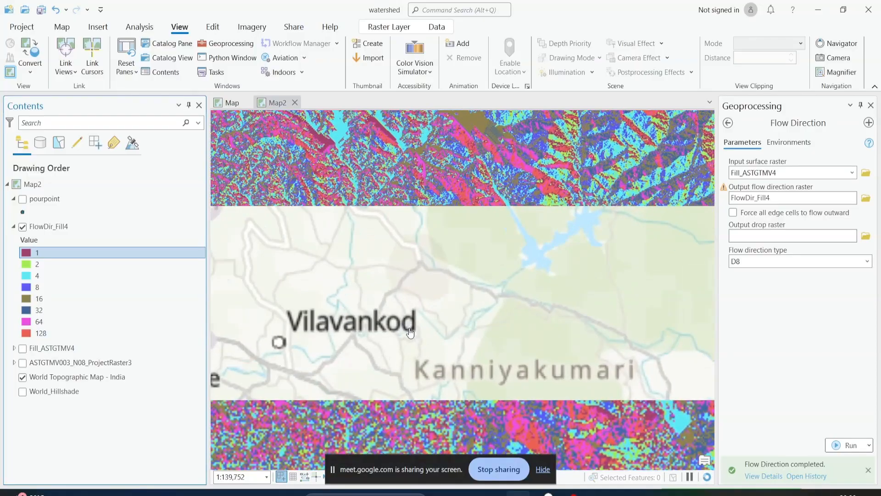
left_click(23, 377)
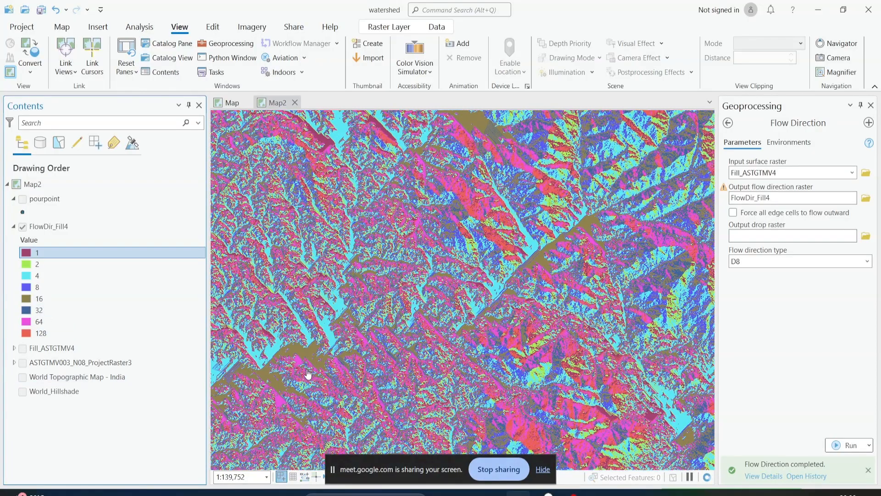
Examine the FlowDir_Fill4 cell colours up close and compare their legend values with the direction encoding on the slide
scroll(362, 342, "up", 2)
scroll(311, 340, "up", 2)
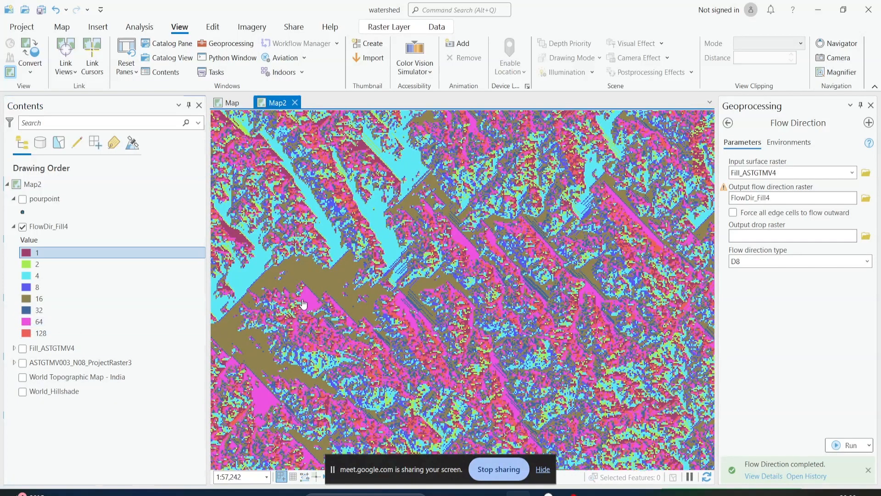
left_click(594, 494)
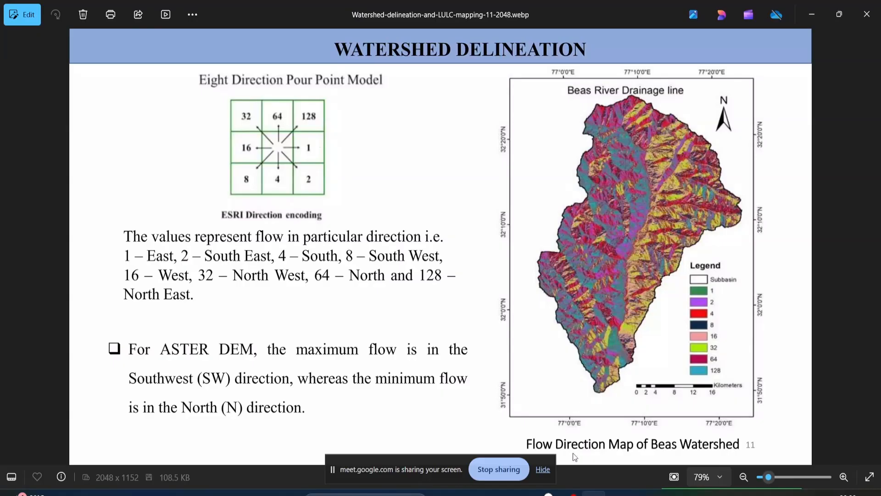
left_click(519, 494)
left_click_drag(355, 286, 382, 348)
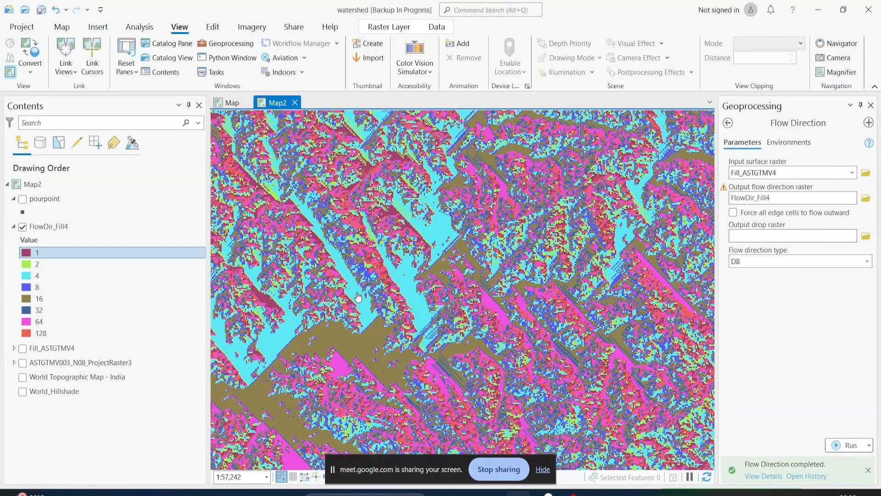
left_click(172, 278)
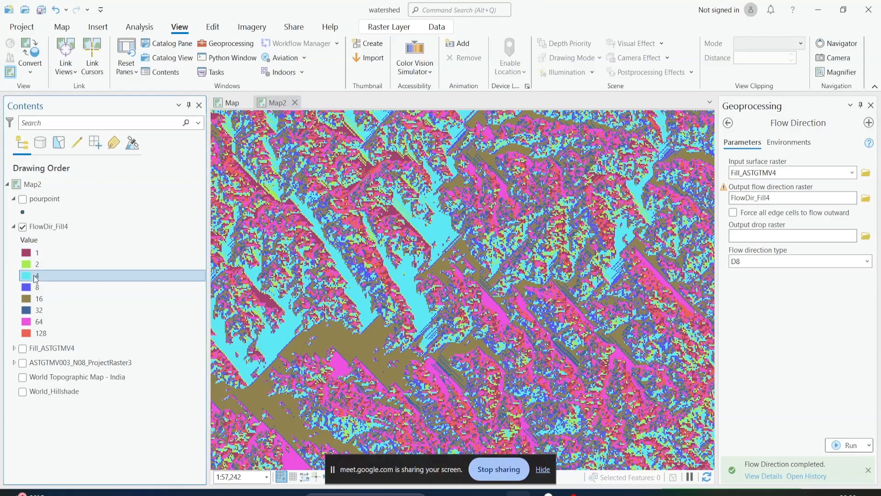
left_click(593, 492)
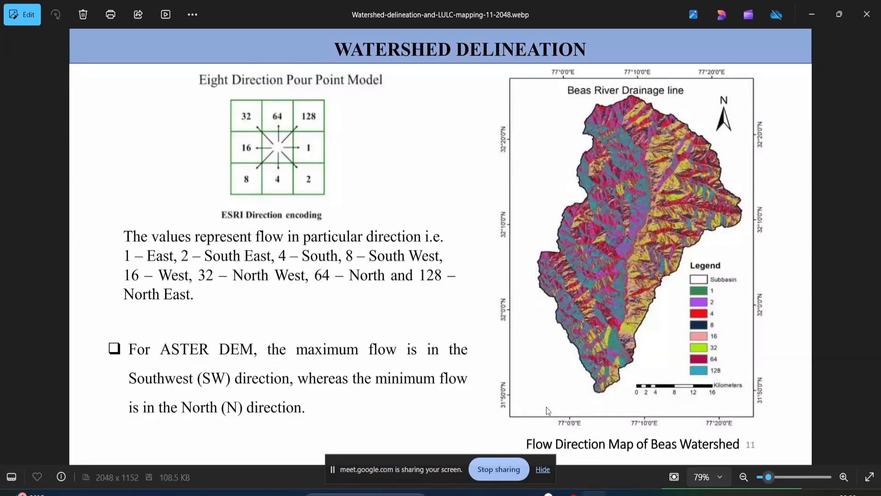
left_click(593, 492)
scroll(377, 225, "down", 2)
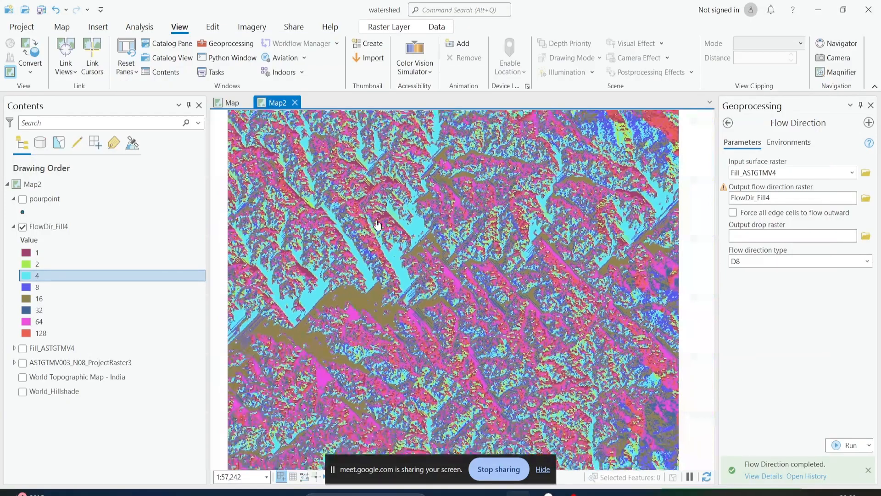
Inspect the FlowDir_Fill4 patterns at several scales and bring up the slide on deriving flow pattern from flow direction in the image viewer
scroll(394, 241, "up", 2)
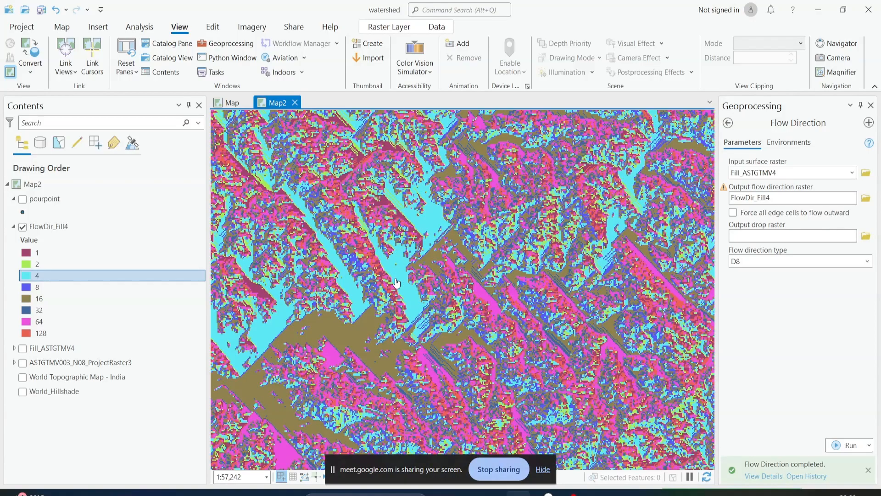
scroll(390, 256, "down", 3)
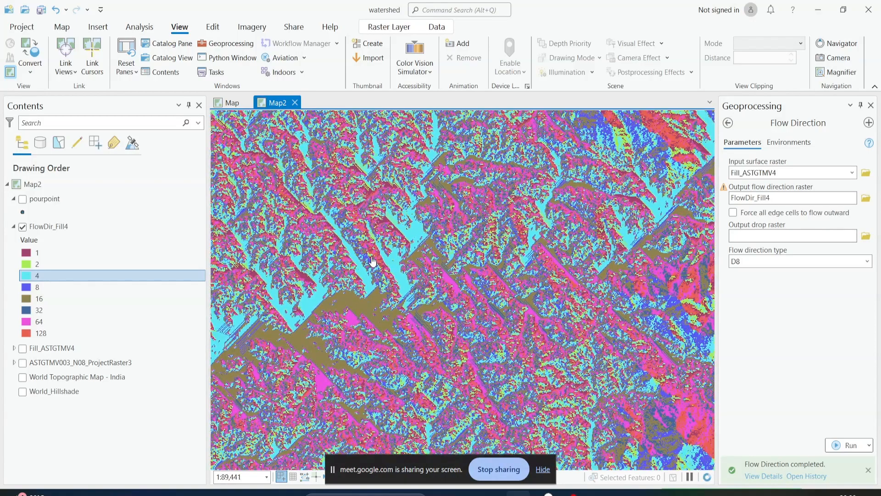
scroll(365, 239, "down", 5)
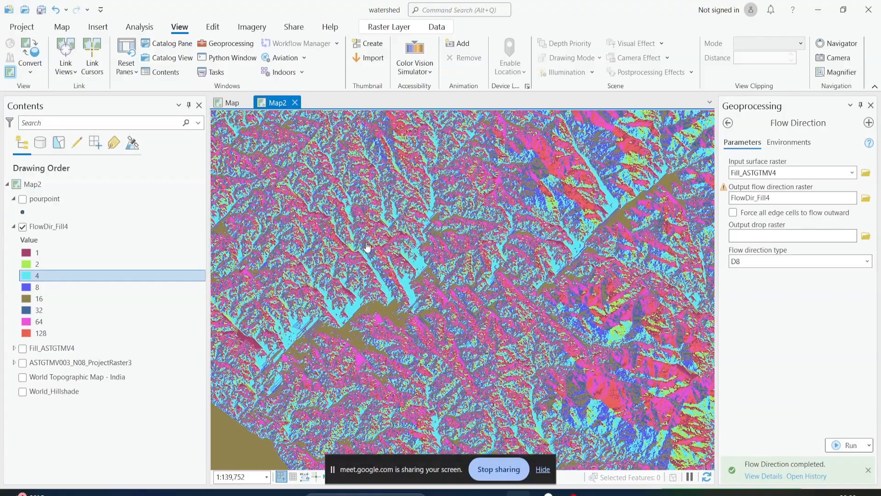
scroll(386, 271, "up", 4)
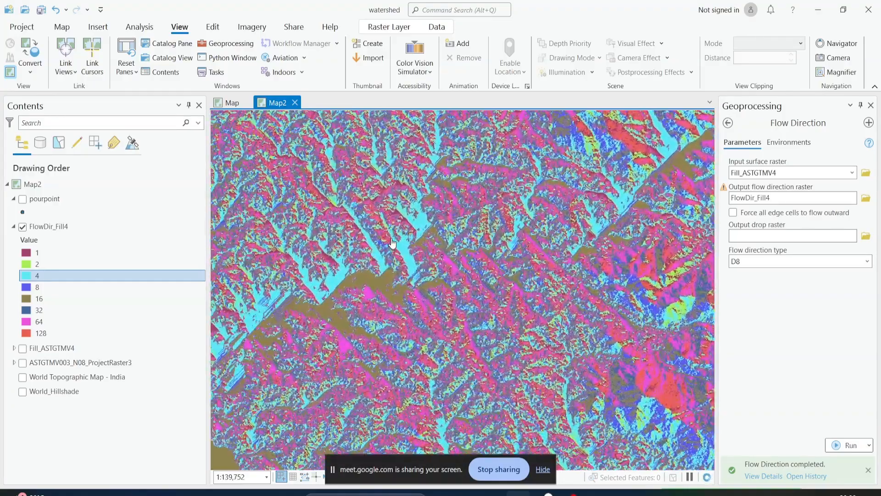
scroll(409, 261, "up", 4)
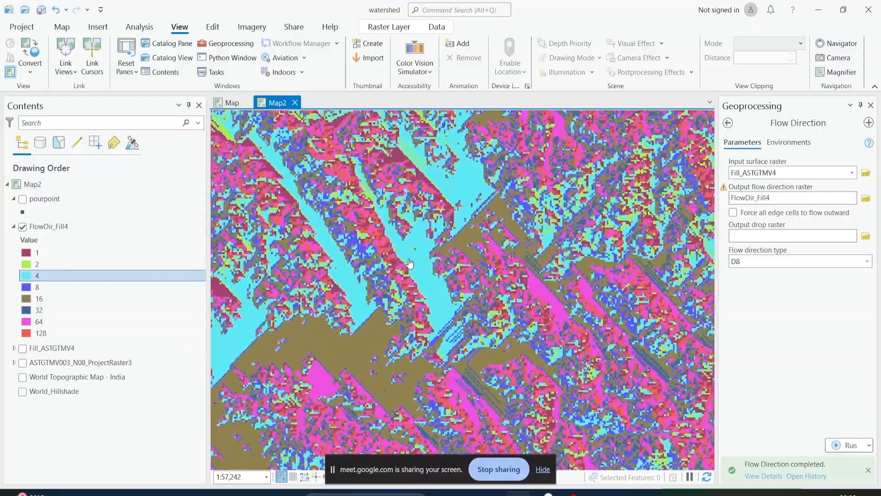
left_click(594, 492)
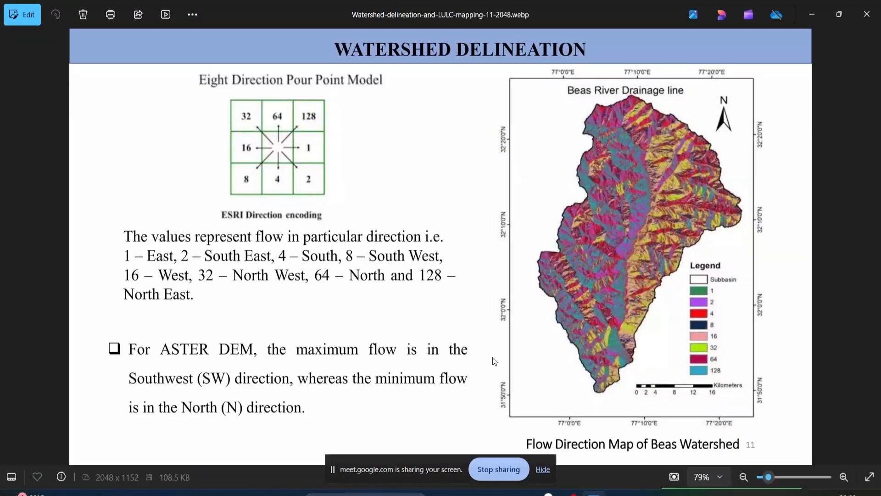
key("Right")
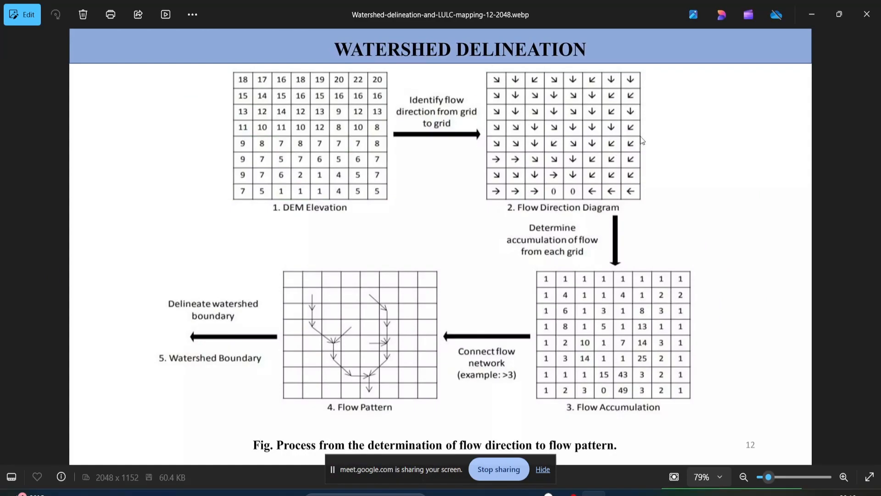
Compare the FlowDir_Fill4 legend values and cells in ArcGIS Pro with the slide's flow direction diagram, and view the whole raster
key("alt+Tab")
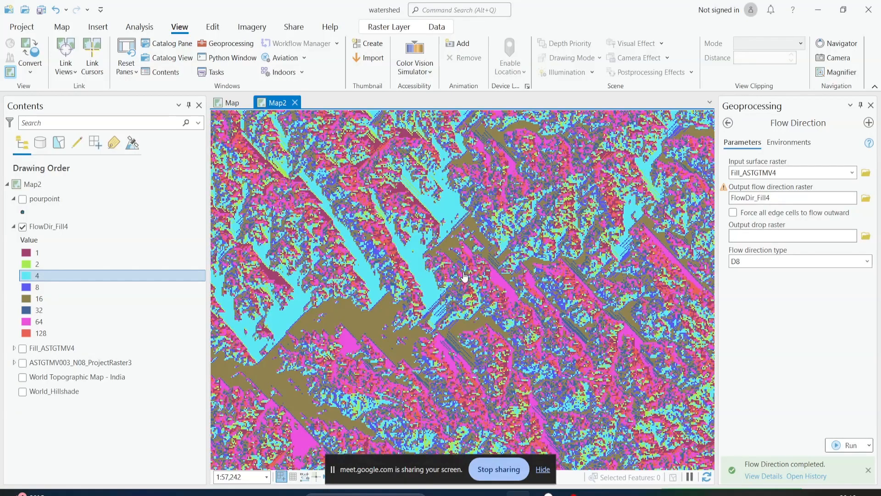
key("alt+Tab")
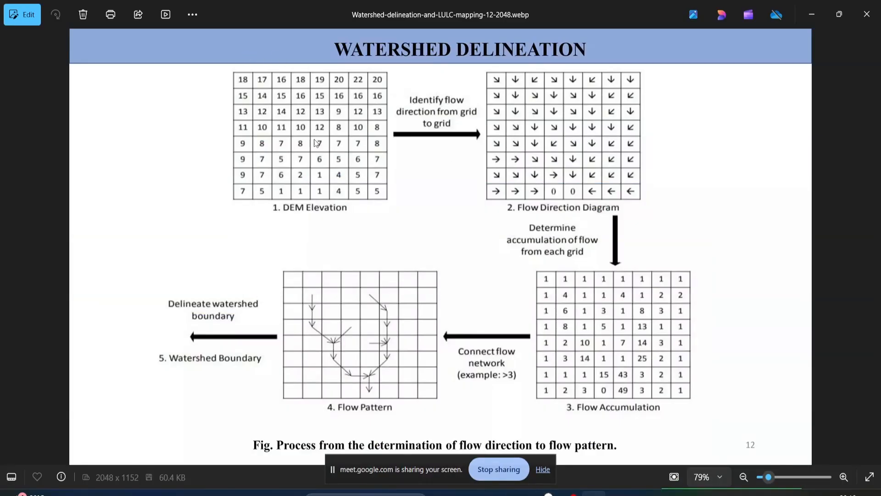
left_click(523, 493)
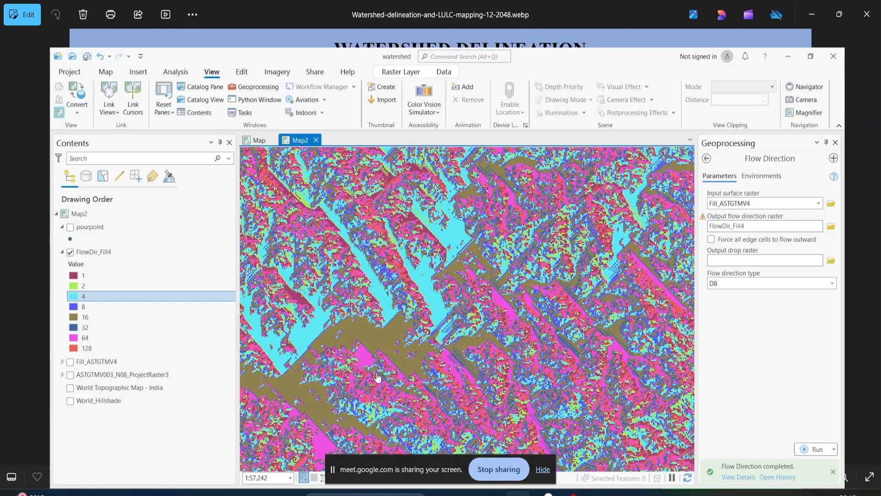
left_click(42, 252)
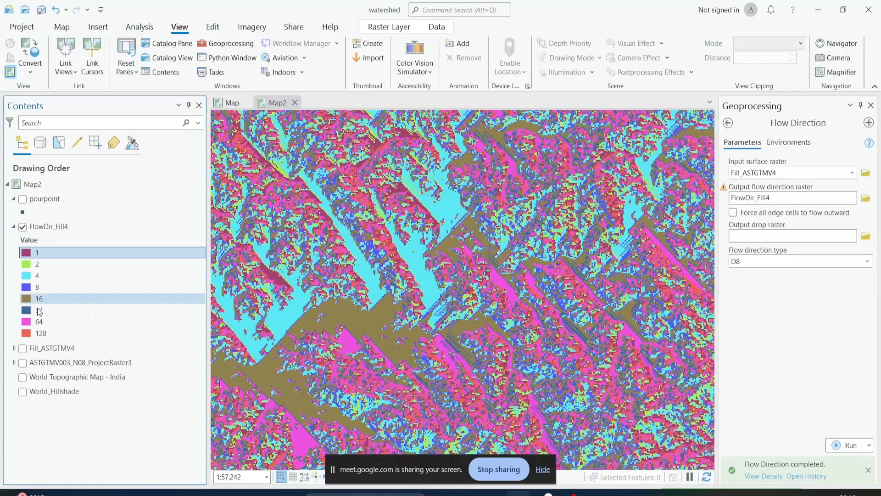
key("alt+Tab")
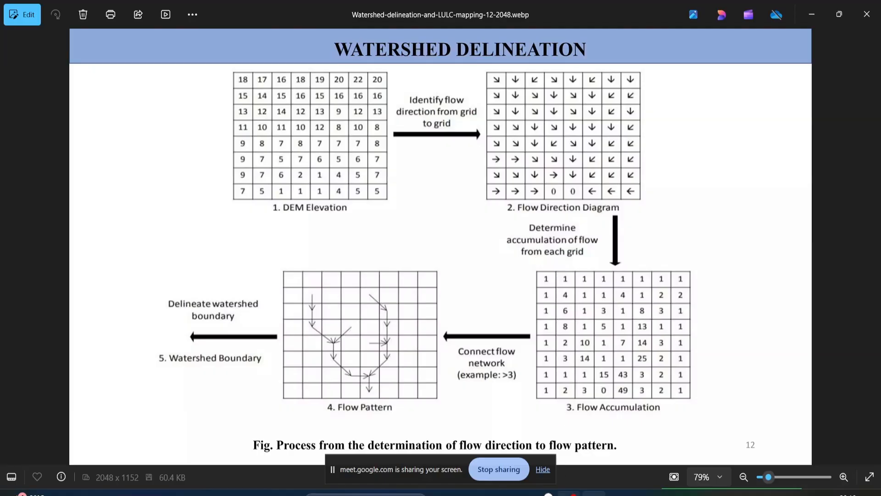
key("alt+Tab")
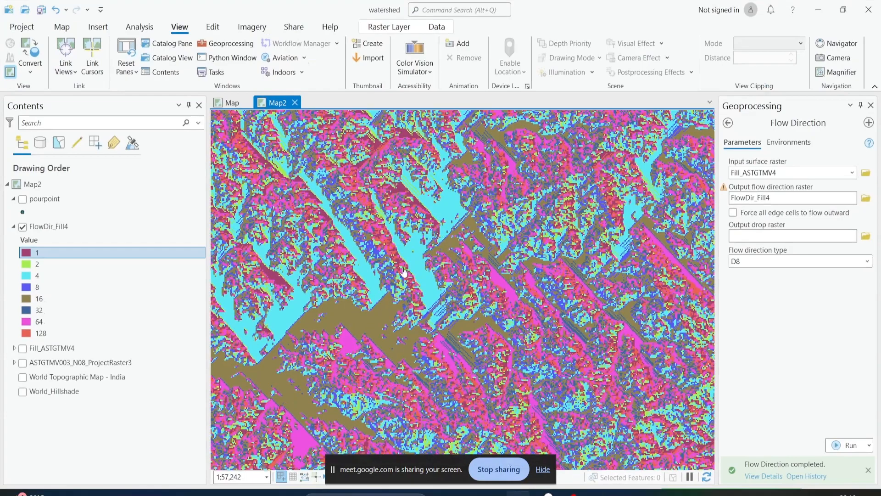
scroll(438, 262, "down", 5)
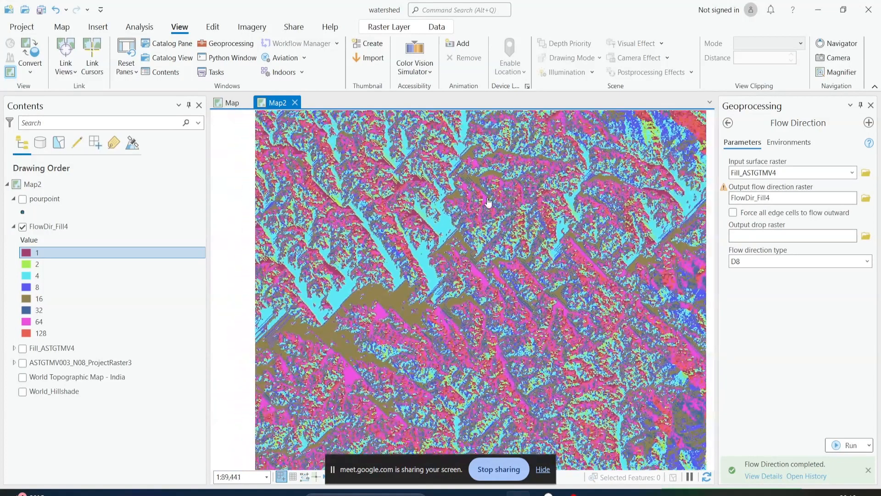
scroll(498, 270, "down", 4)
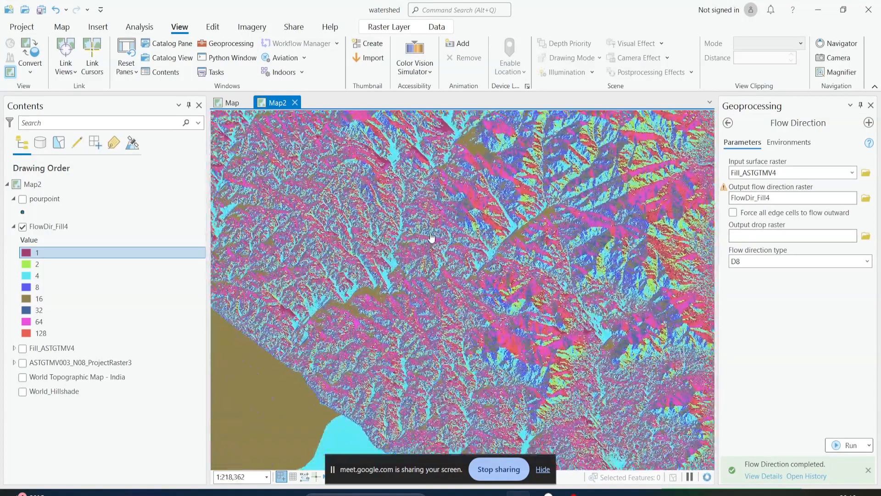
scroll(379, 257, "down", 2)
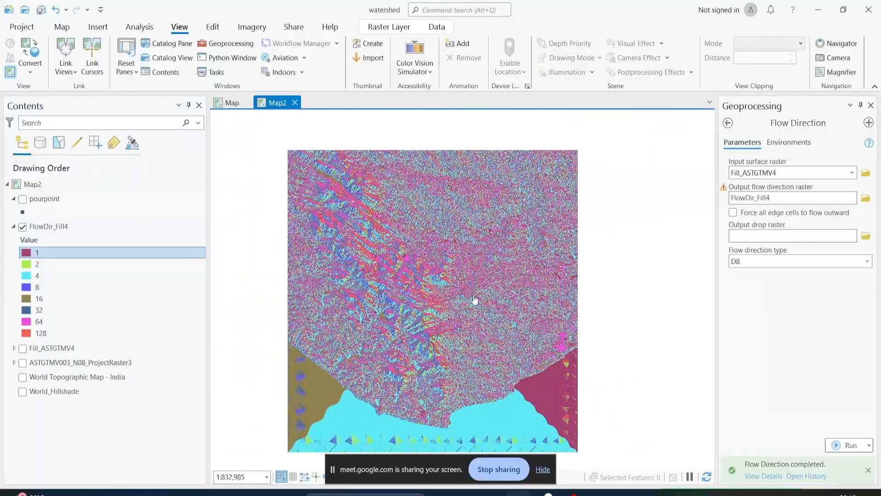
scroll(457, 319, "up", 2)
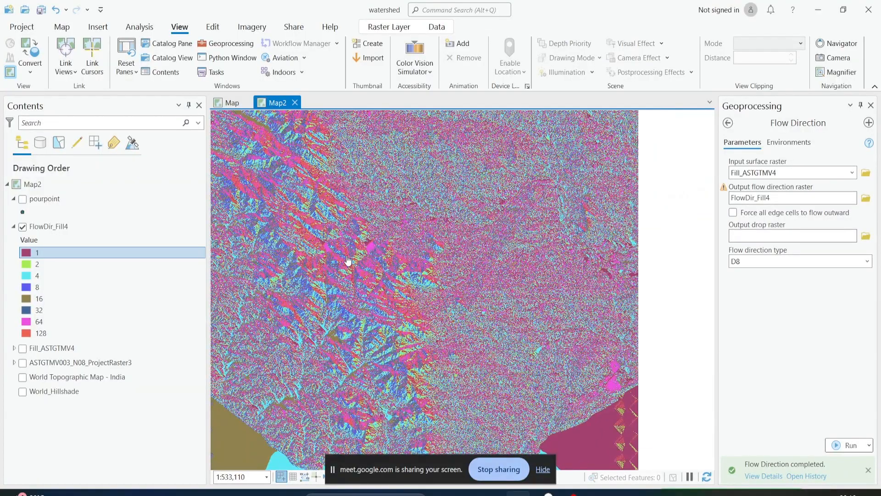
Open the Flow Accumulation tool from the Hydrology toolset and set FlowDir_Fill4 as its input flow direction raster
left_click(728, 123)
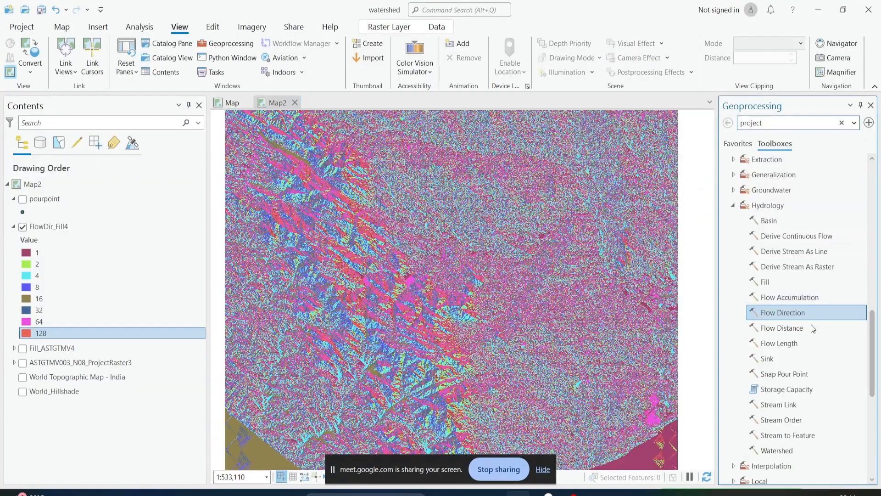
left_click(795, 298)
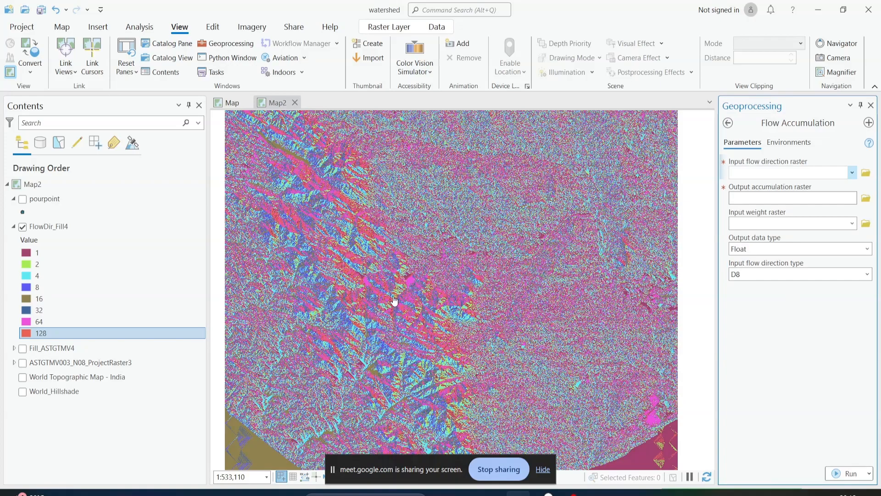
left_click(852, 173)
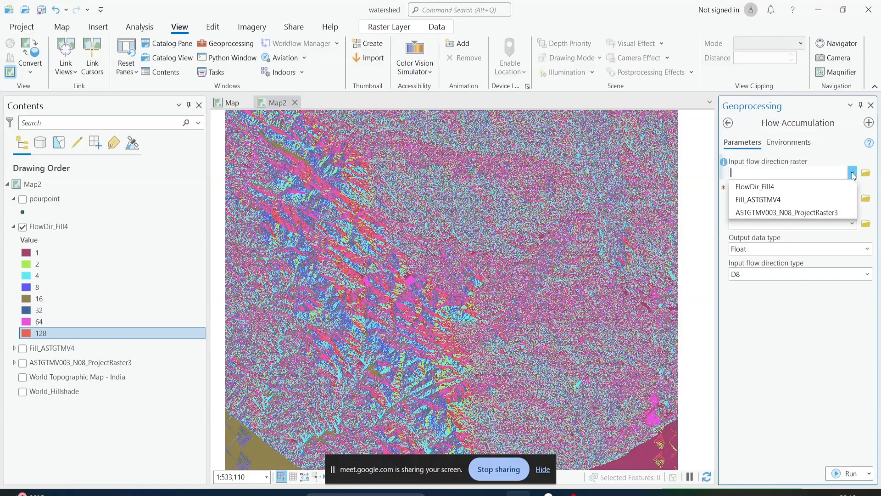
left_click(754, 187)
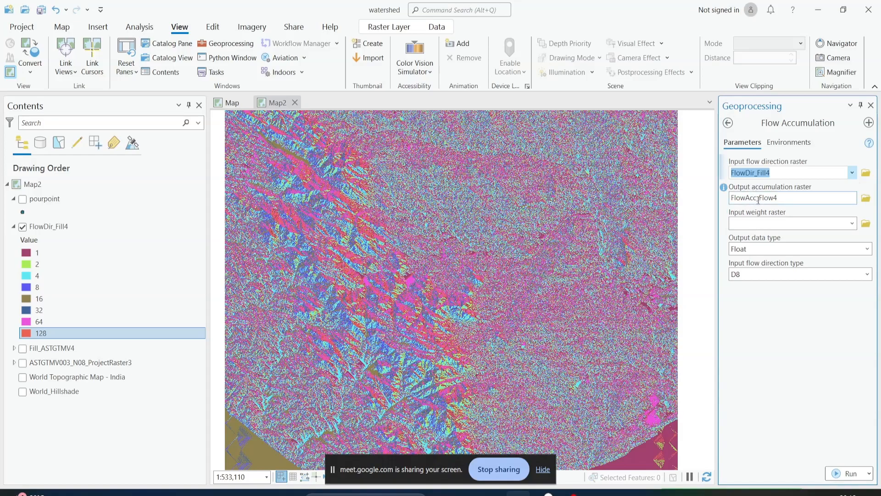
Name the output accumulation raster FlowAcc12
left_click_drag(760, 199, 869, 205)
key("BackSpace")
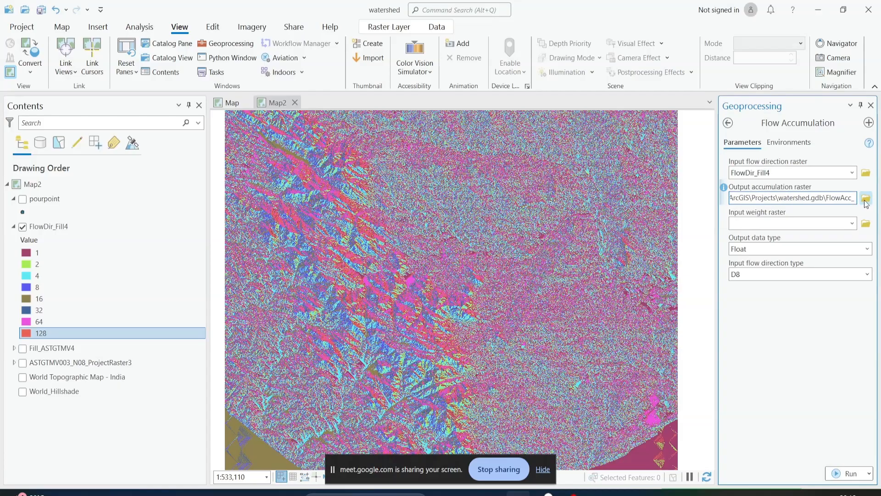
key("BackSpace")
left_click(788, 346)
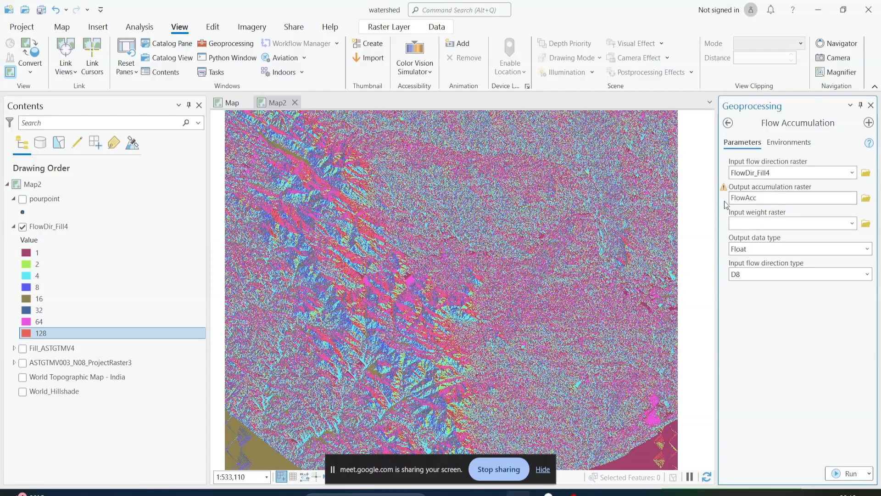
left_click(763, 198)
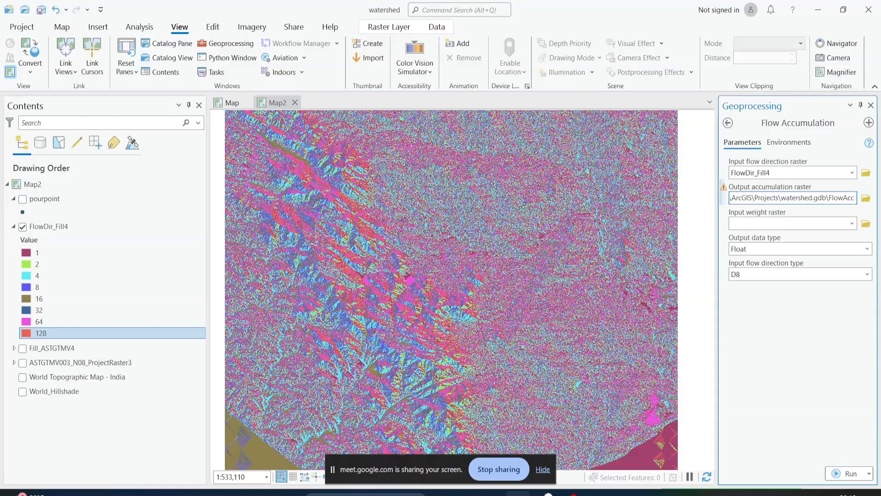
type("1")
left_click(779, 298)
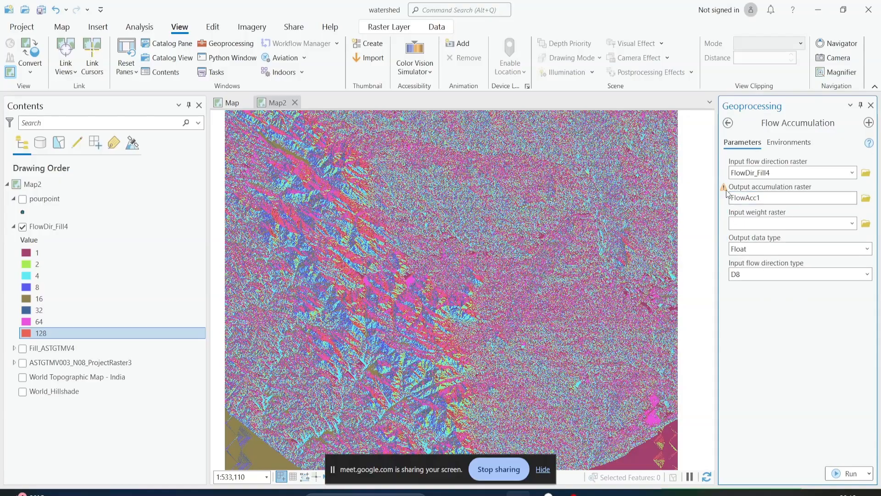
mouse_move(725, 188)
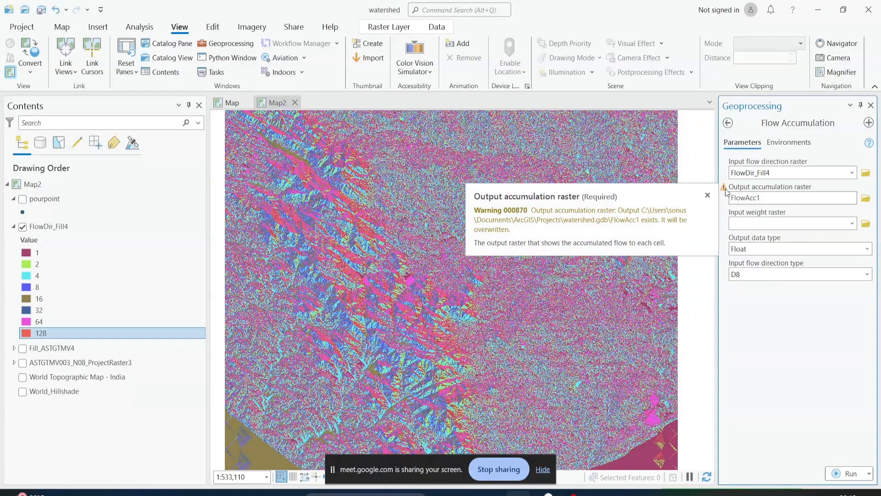
left_click(768, 198)
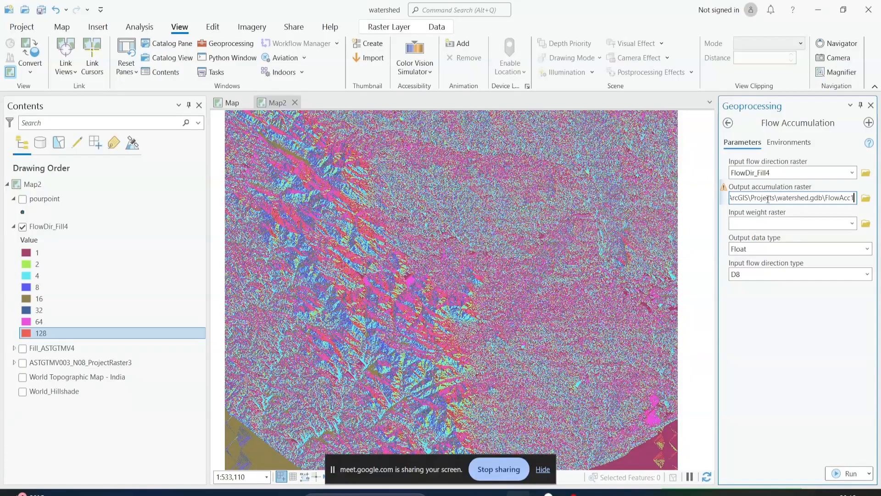
type("2")
left_click(759, 316)
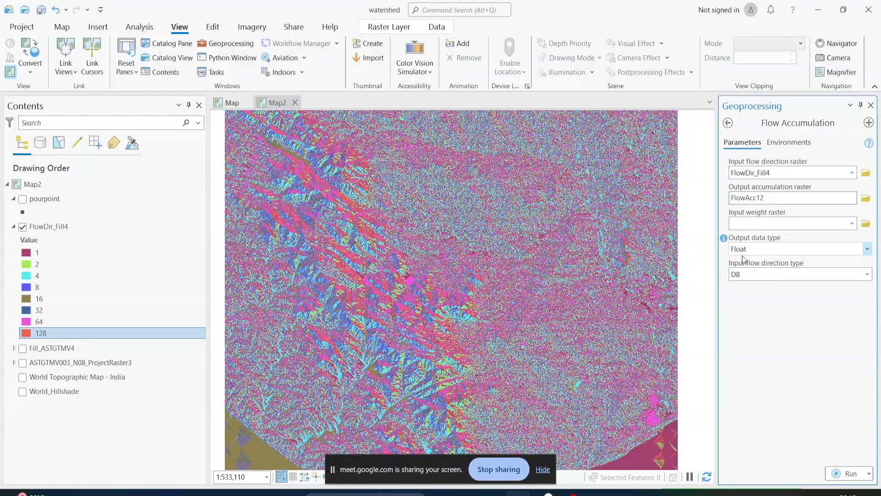
Run Flow Accumulation with Float output data type and D8 flow direction type, and check the run details
left_click(844, 476)
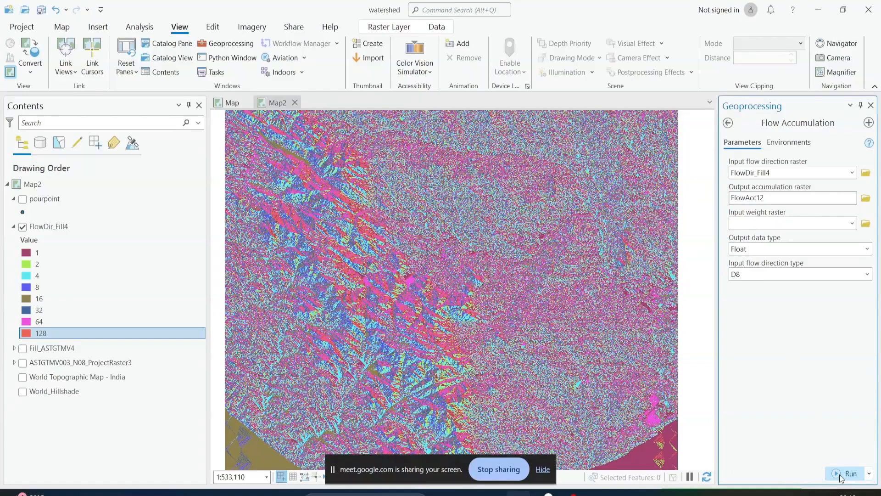
left_click(756, 477)
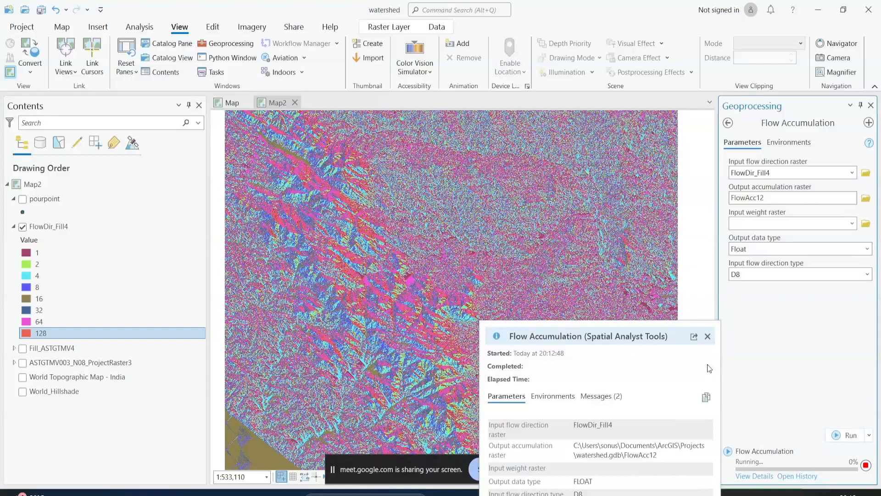
left_click(772, 338)
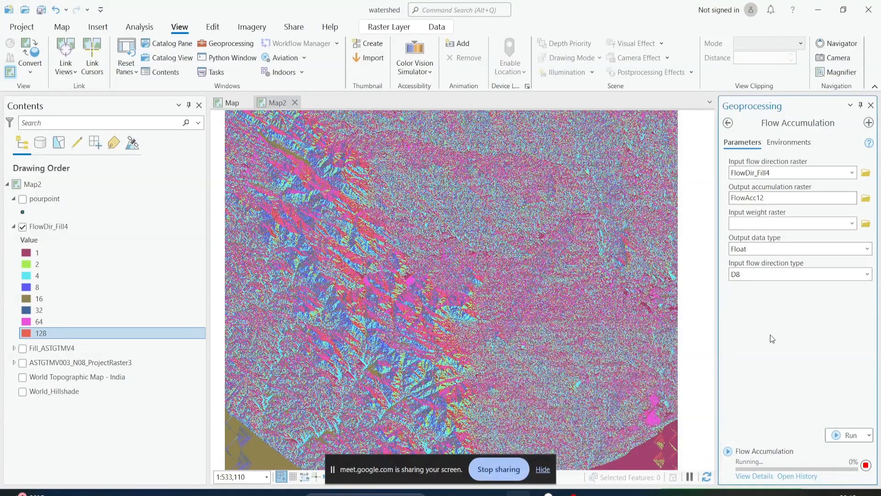
Open the steps text file from the watershed folder in File Explorer and check where flowdir and flowacc come in the workflow
mouse_move(492, 493)
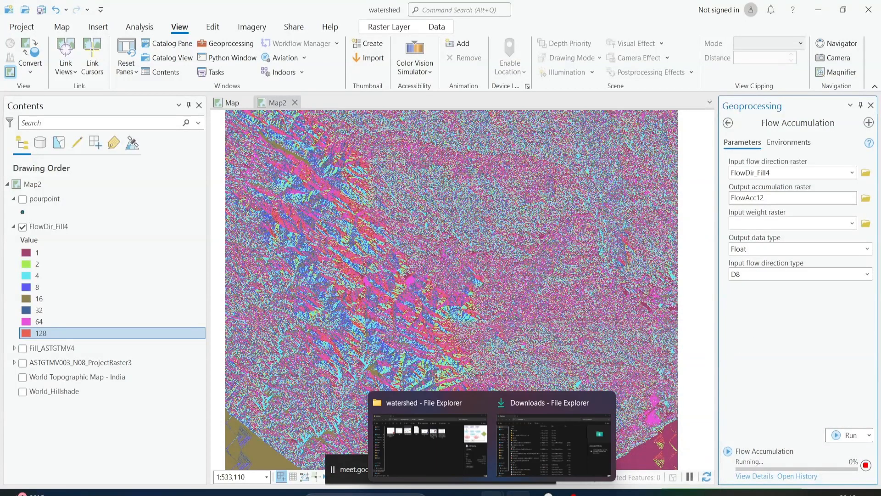
left_click(450, 461)
left_click(360, 222)
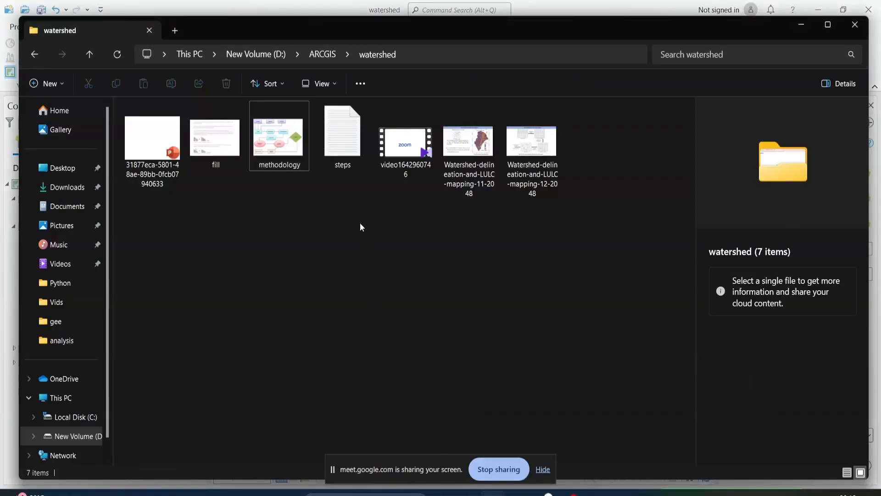
double_click(345, 139)
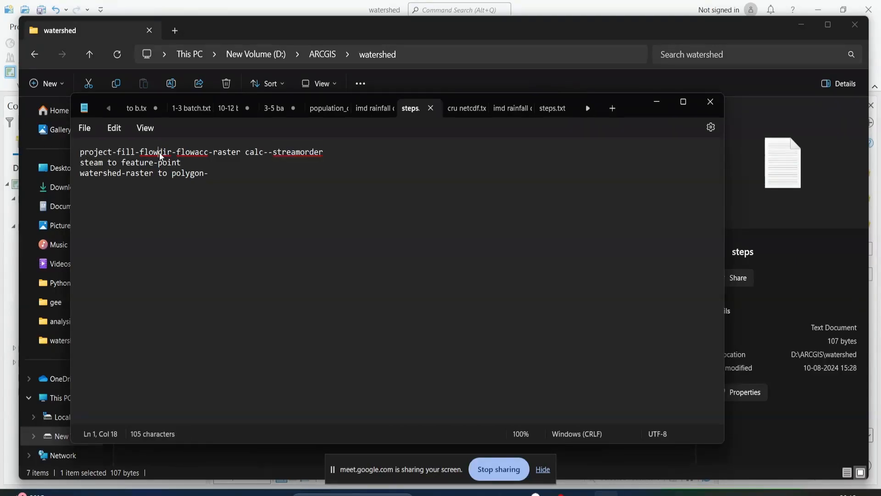
double_click(159, 152)
double_click(189, 154)
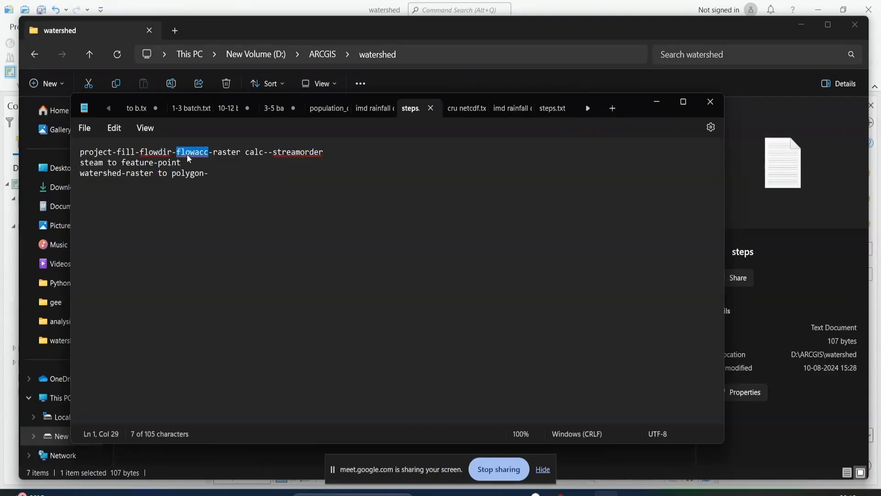
Close the steps text file, return to ArcGIS Pro and examine the full extent of the FlowAcc12 raster
left_click(702, 105)
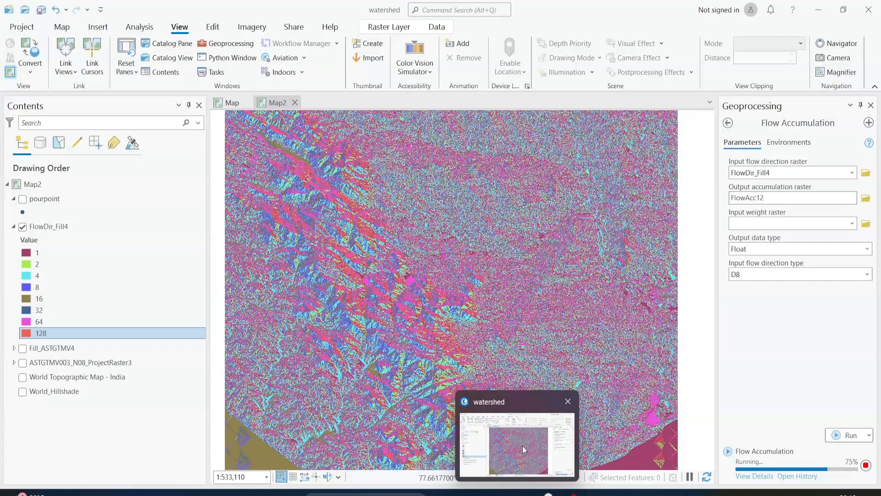
left_click(522, 446)
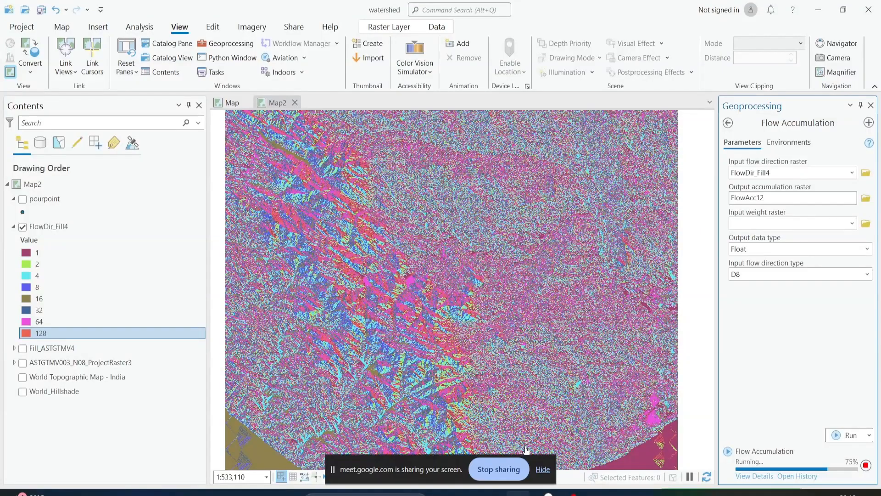
left_click(757, 476)
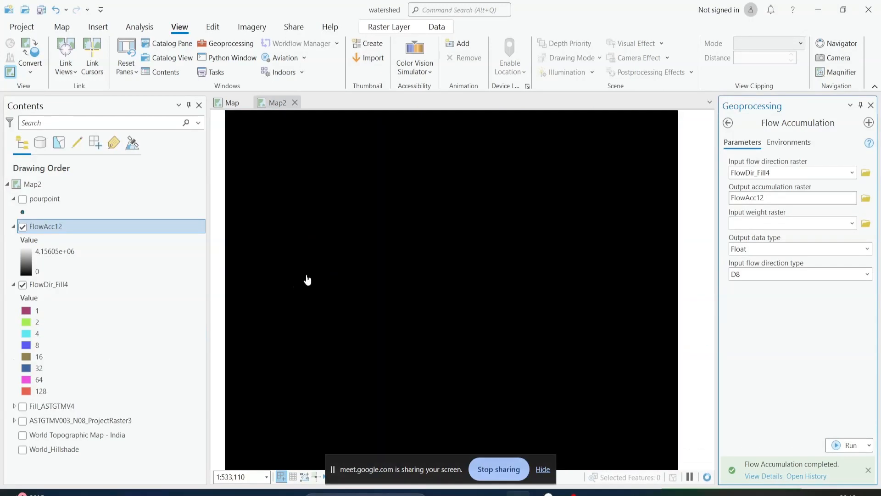
scroll(324, 277, "down", 5)
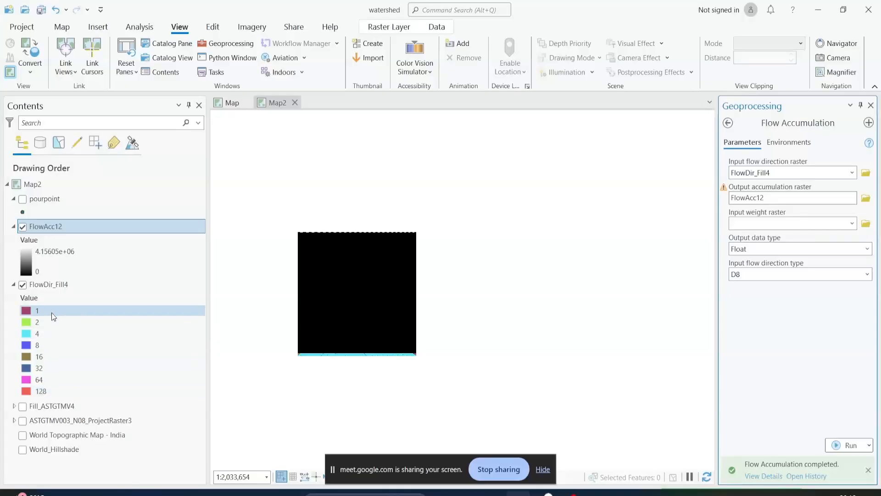
Check the FlowDir_Fill4 legend classes 1 and 128, and switch to the watershed delineation diagram in the image viewer
left_click(52, 312)
left_click(54, 391)
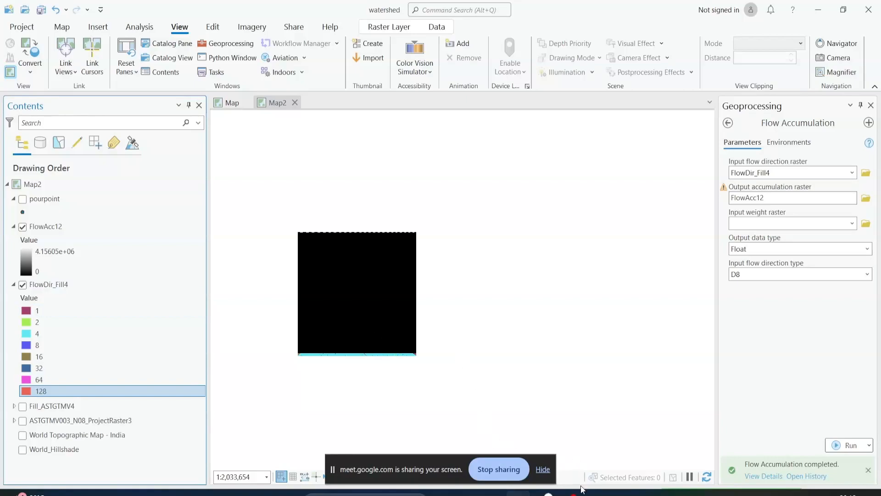
mouse_move(583, 491)
left_click(592, 443)
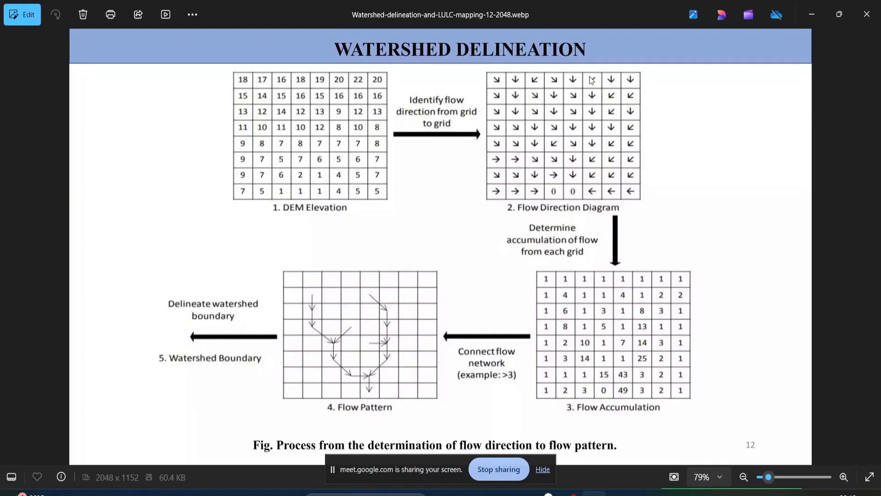
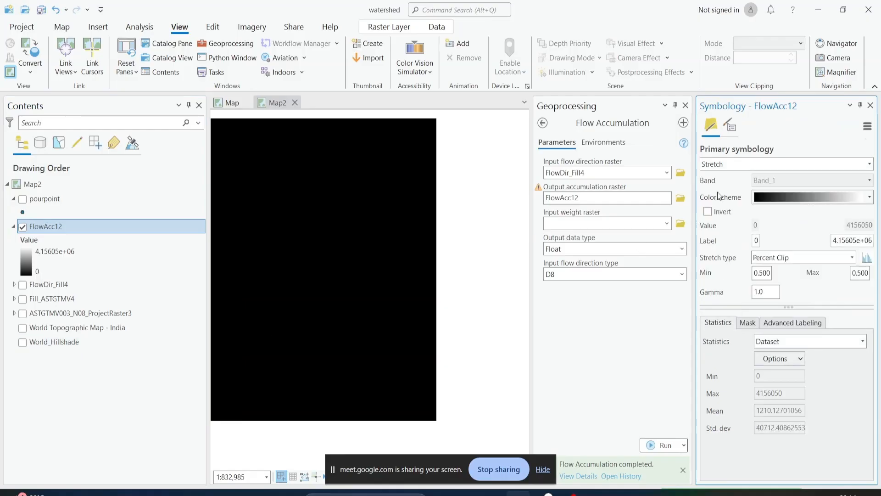
Try to symbolize the FlowAcc12 layer with the Classify method
left_click(686, 105)
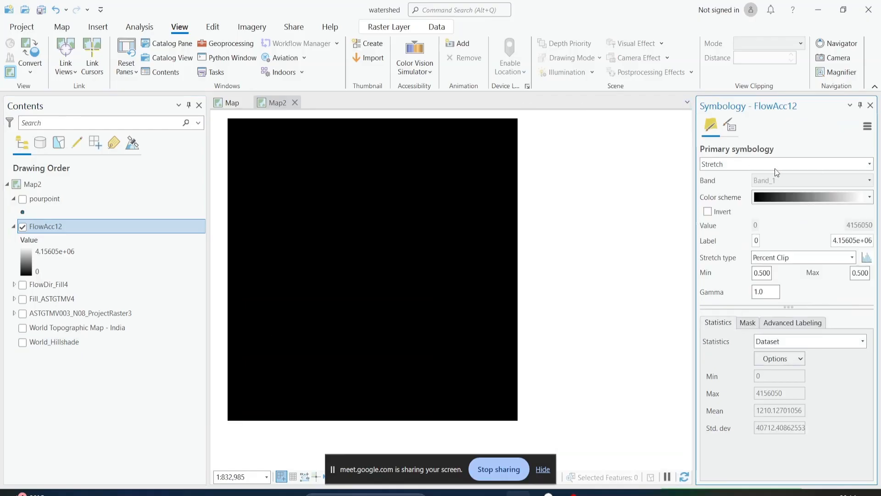
left_click(776, 166)
left_click(728, 242)
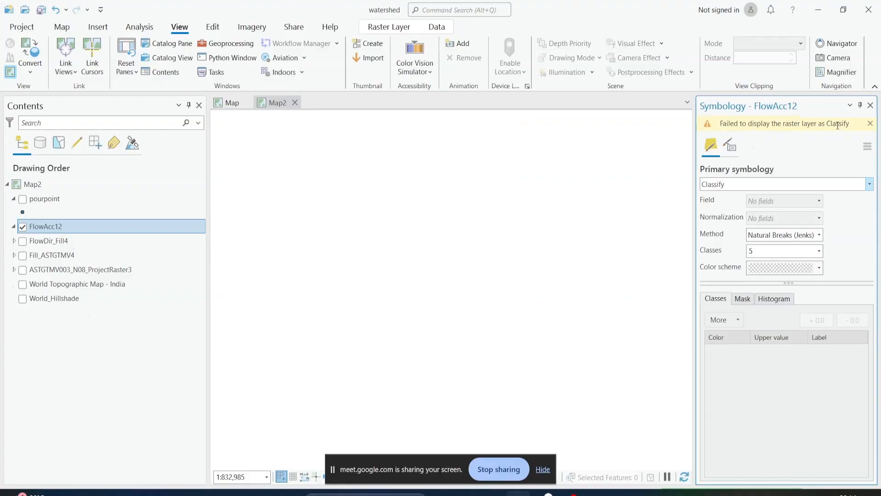
Remove the FlowAcc12 layer from Map2
left_click(48, 360)
key("F2")
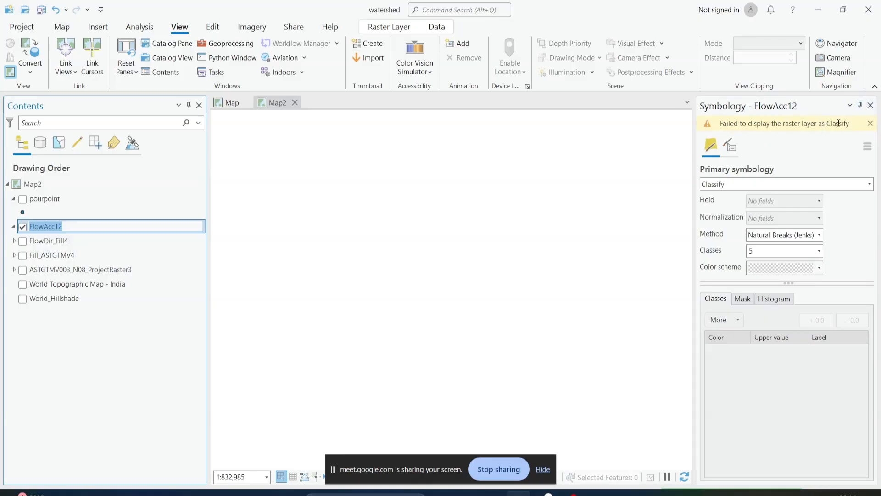
right_click(51, 225)
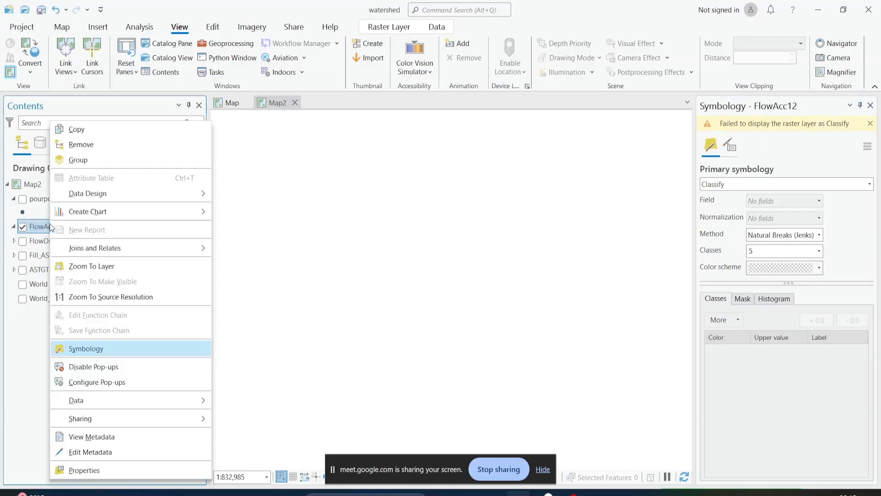
left_click(4, 361)
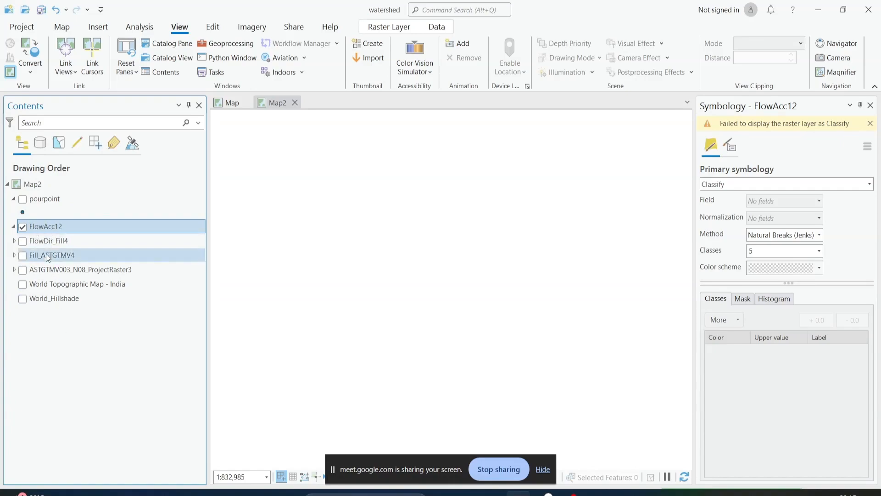
right_click(39, 227)
left_click(75, 145)
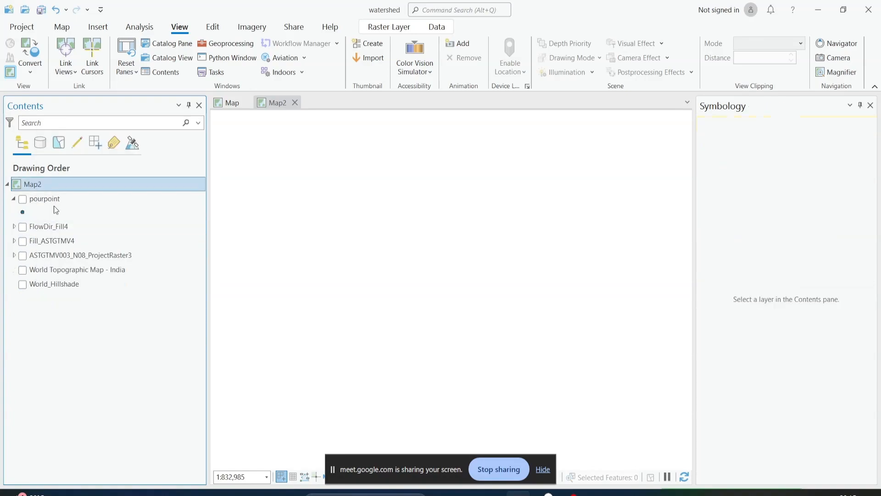
Show the project catalog in place of the symbology settings and locate the FlowAcc12 raster in watershed.gdb under the Projects folder
left_click(183, 43)
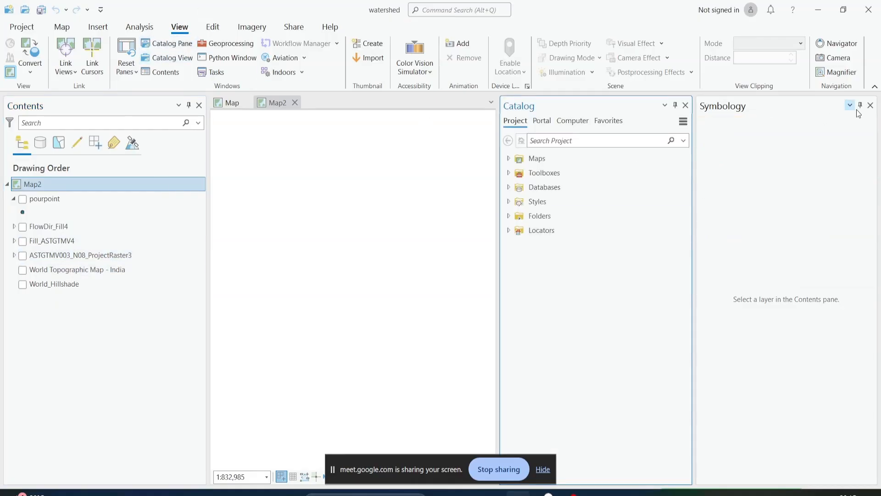
left_click(870, 105)
left_click(694, 217)
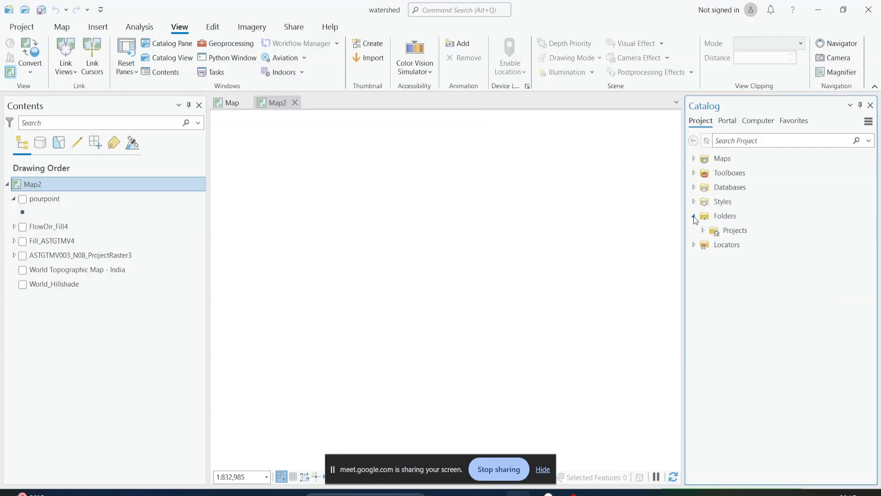
left_click(702, 231)
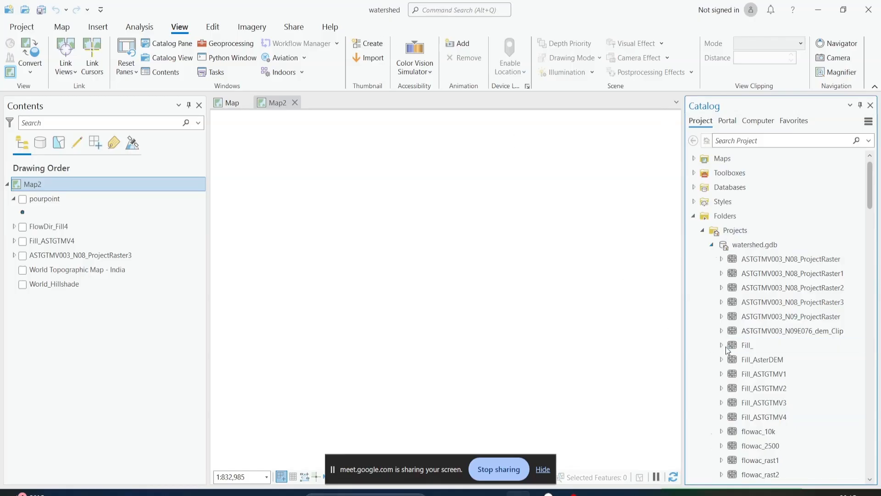
scroll(726, 347, "down", 5)
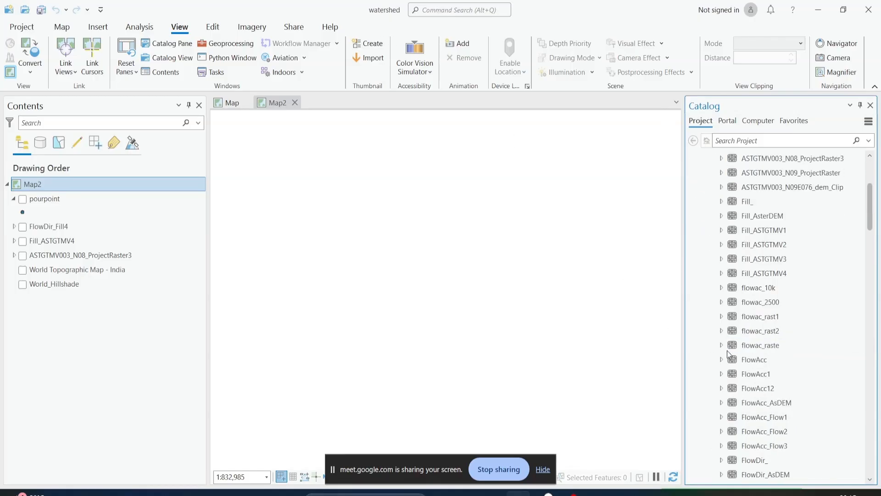
Run Calculate Statistics on the FlowAcc12 raster dataset with X and Y skip factors of 1, and close the tool
right_click(771, 391)
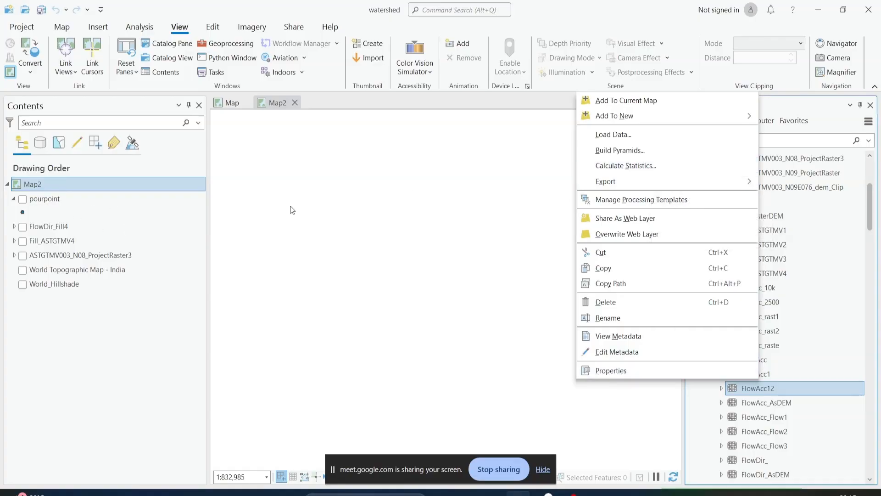
left_click(626, 165)
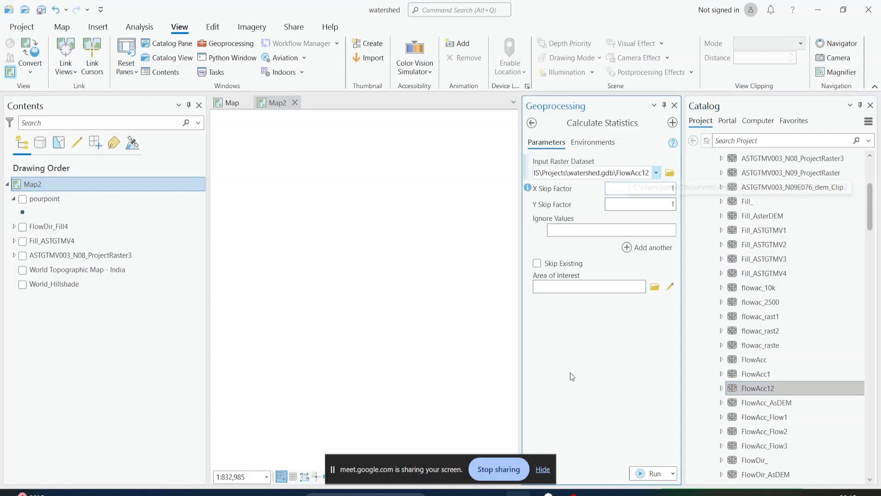
left_click(652, 473)
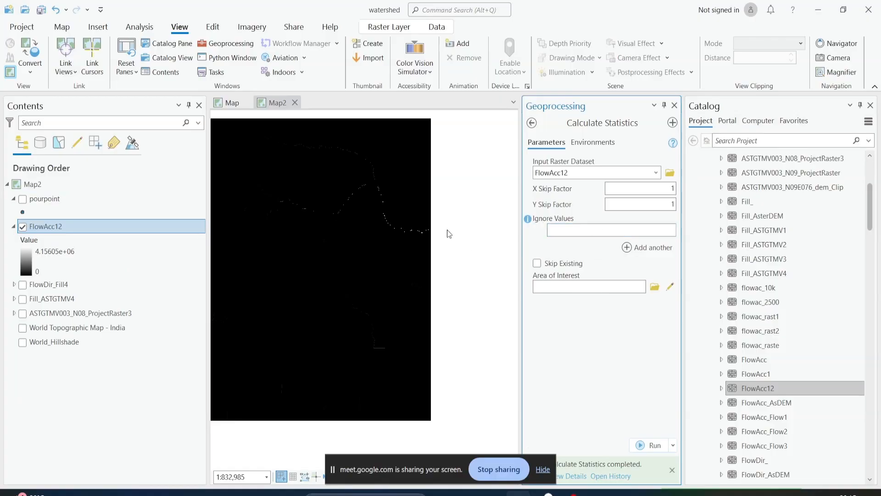
left_click(674, 106)
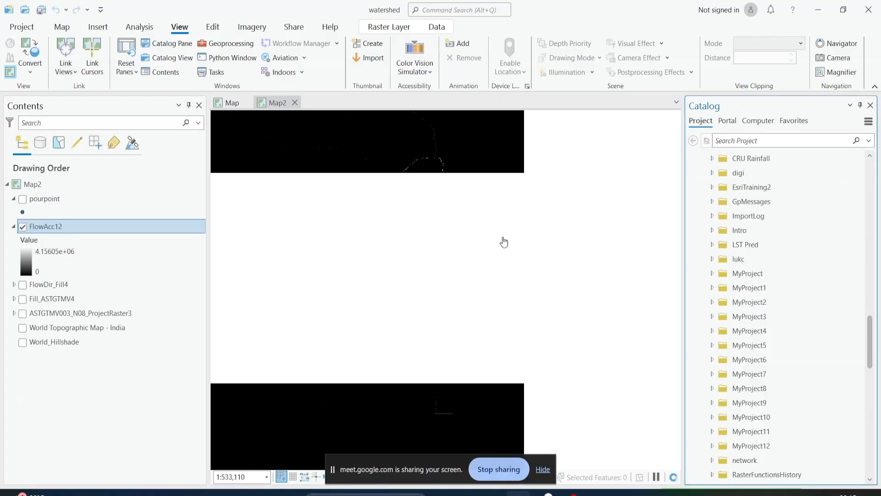
Show the World Topographic Map - India basemap and compare the FlowAcc12 flow lines with the mapped rivers around Tirunelveli
left_click(22, 327)
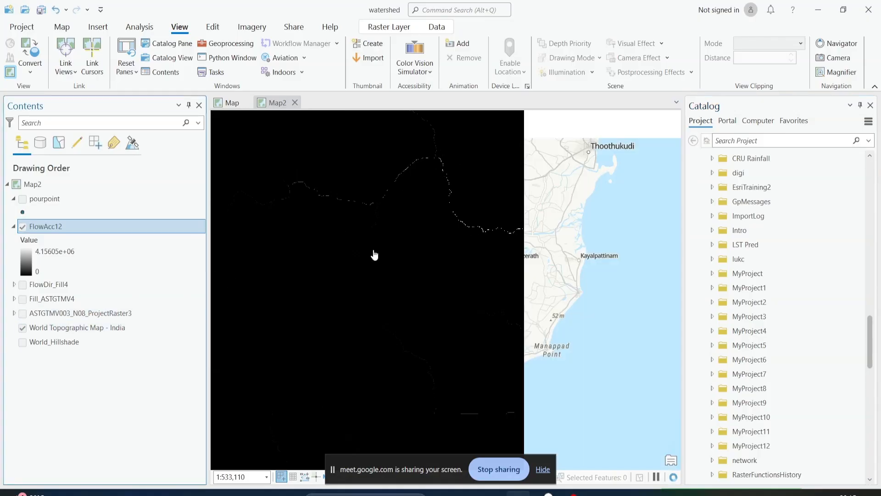
left_click(21, 227)
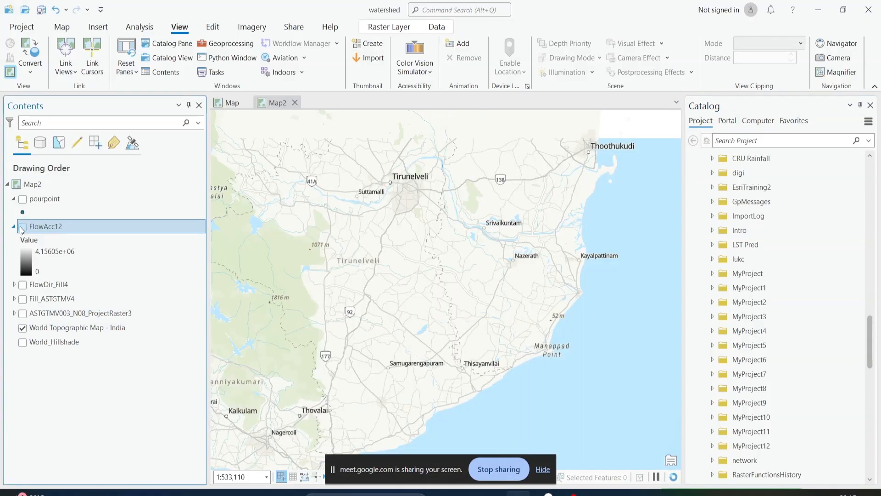
left_click(21, 226)
left_click(22, 227)
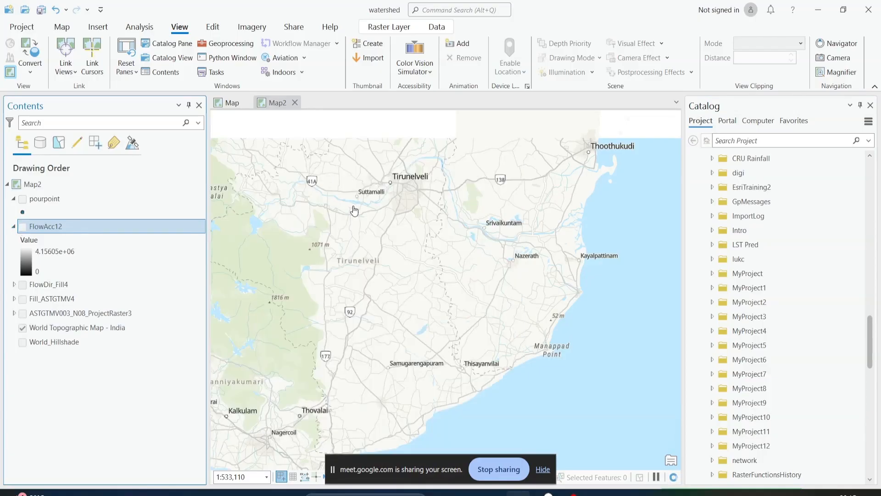
scroll(437, 209, "up", 2)
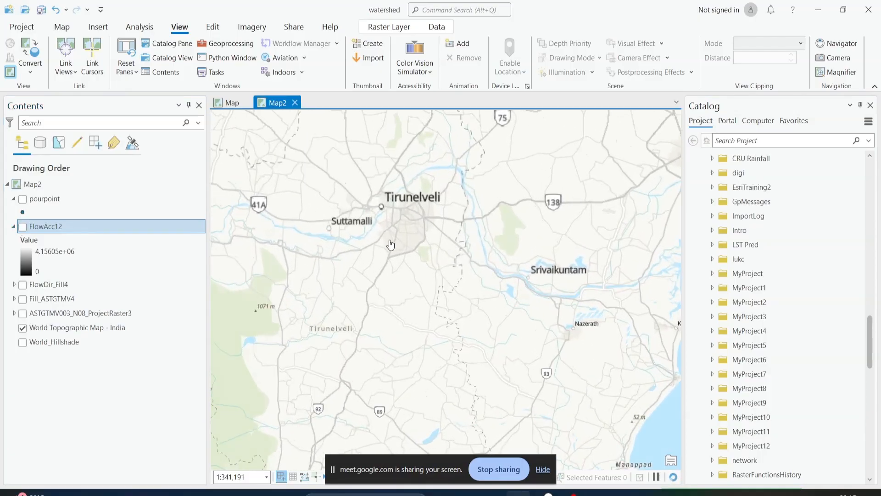
left_click(23, 227)
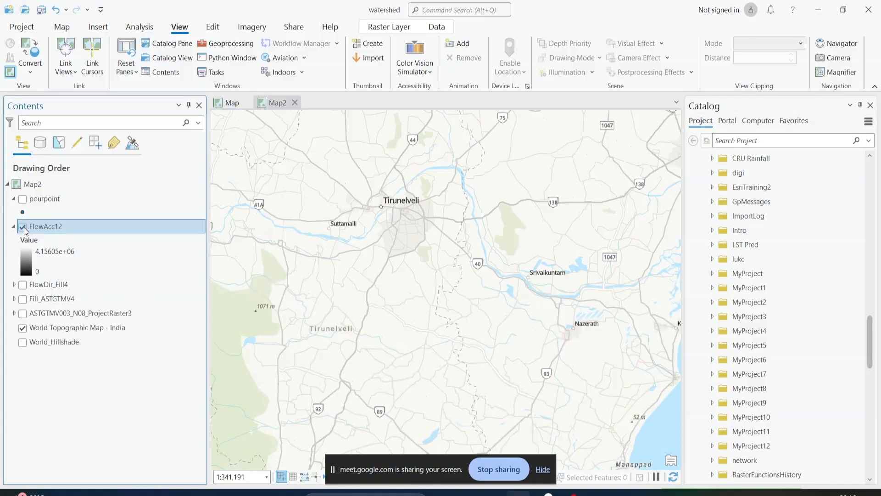
left_click(23, 227)
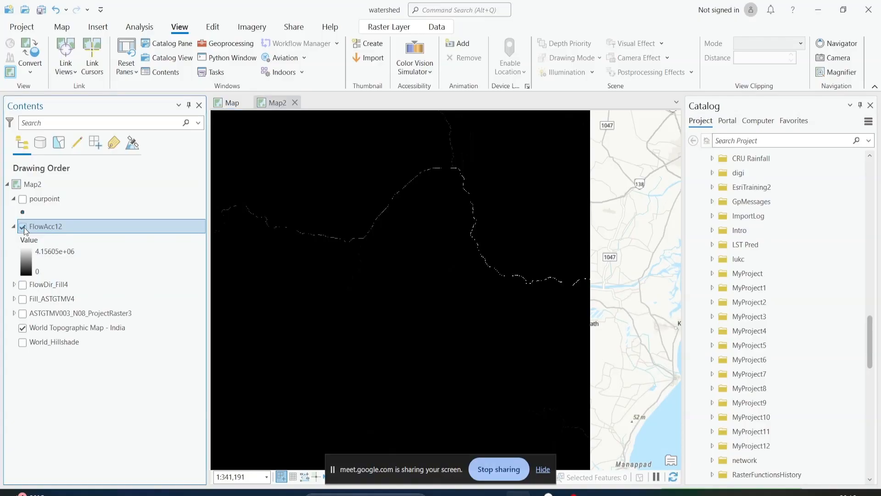
left_click(23, 227)
left_click(23, 227)
scroll(436, 275, "down", 2)
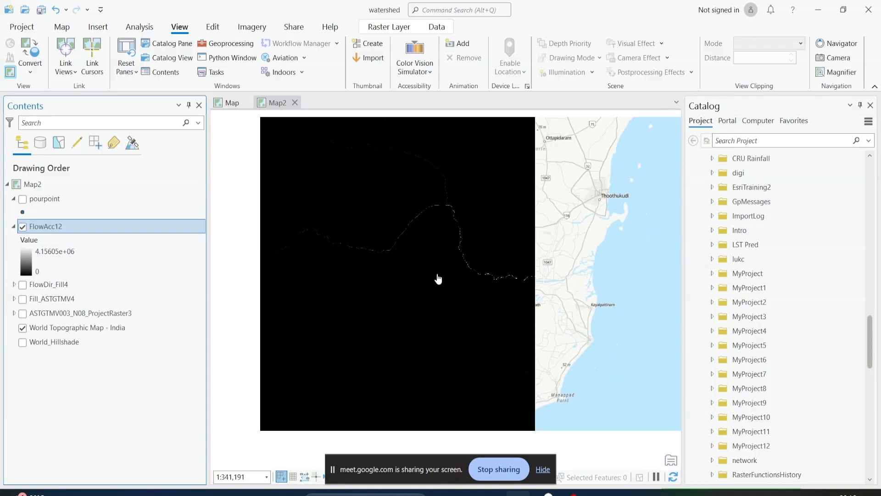
scroll(383, 261, "up", 2)
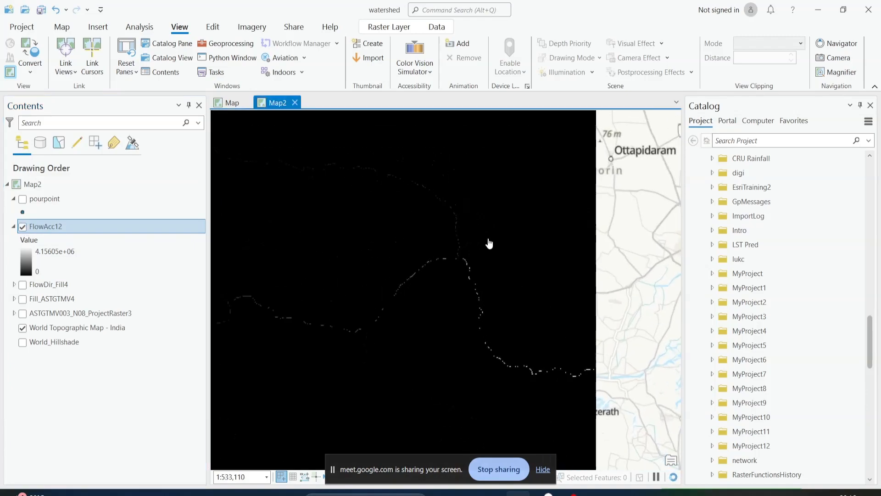
scroll(461, 255, "down", 2)
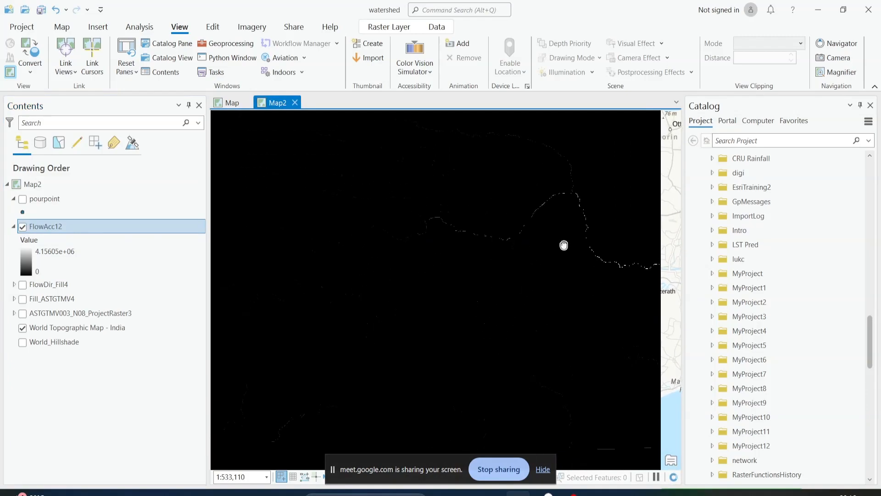
scroll(423, 276, "up", 2)
left_click_drag(423, 278, 430, 258)
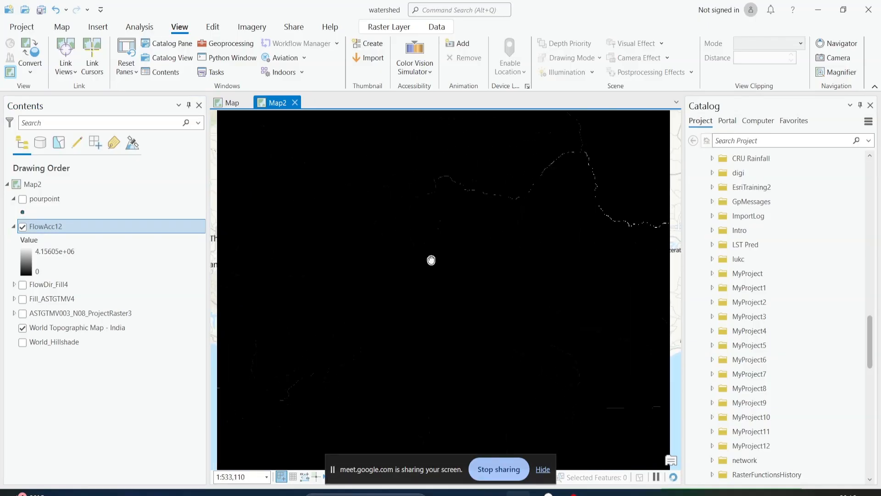
scroll(430, 258, "down", 2)
Symbolize FlowAcc12 with Classify, using Natural Breaks (Jenks) and 2 classes
right_click(48, 226)
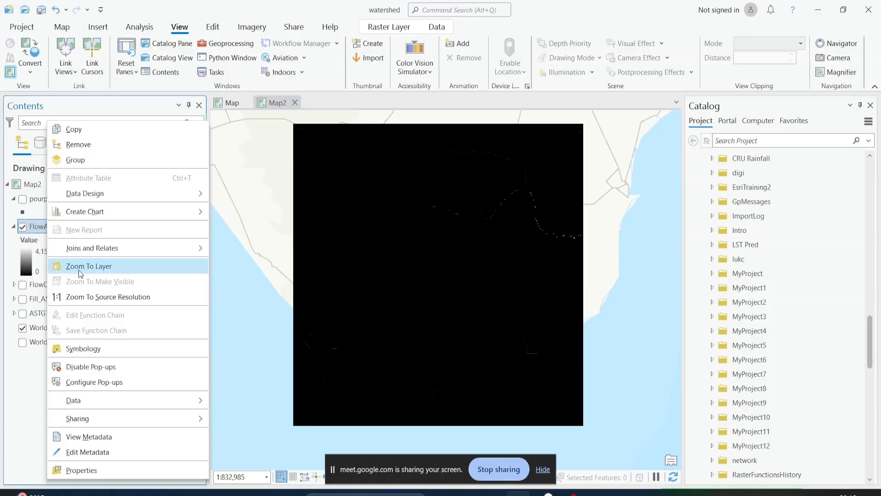
left_click(91, 348)
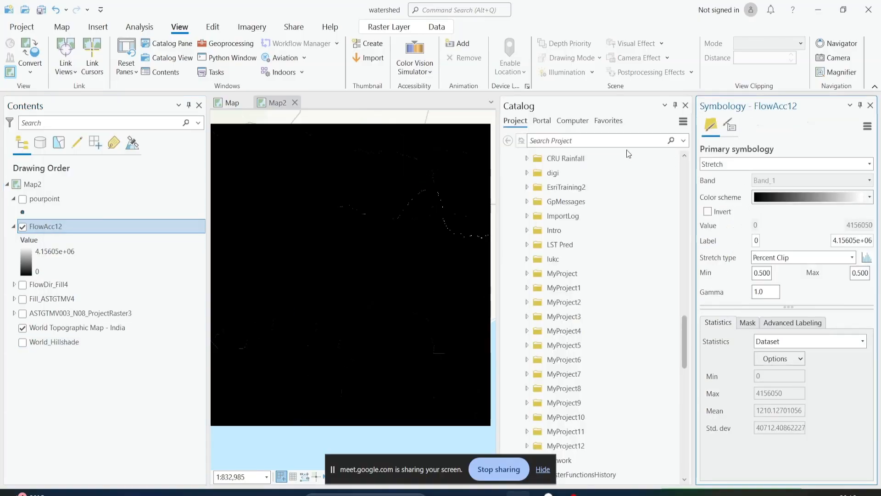
left_click(685, 105)
left_click(745, 166)
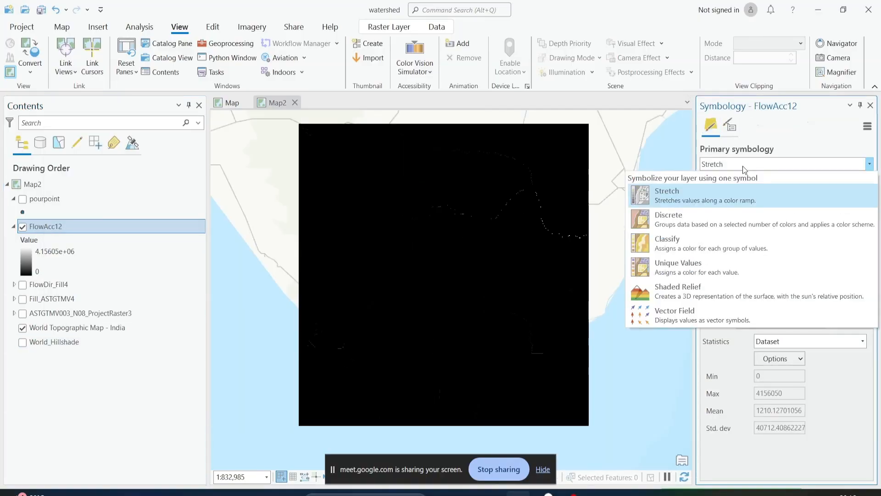
left_click(736, 244)
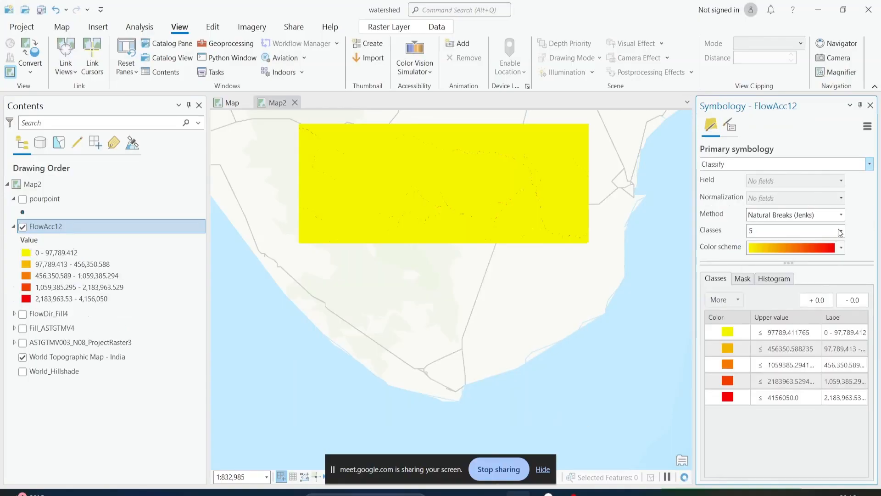
left_click(840, 232)
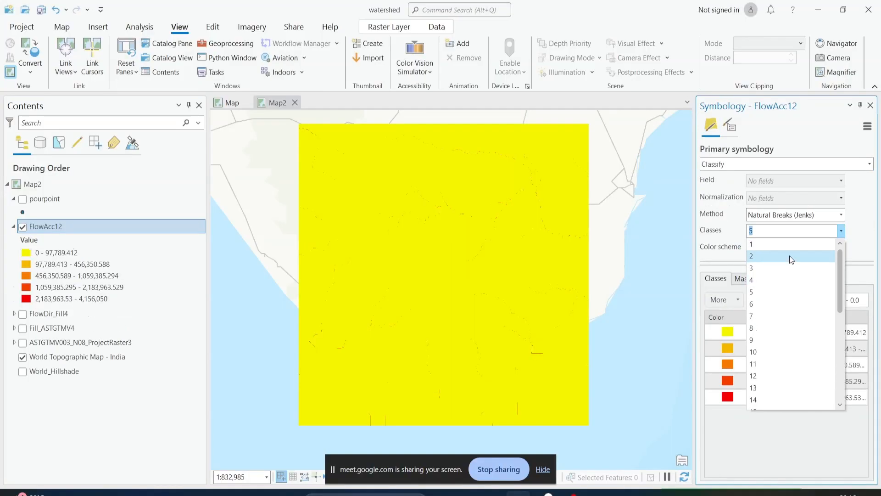
left_click(790, 256)
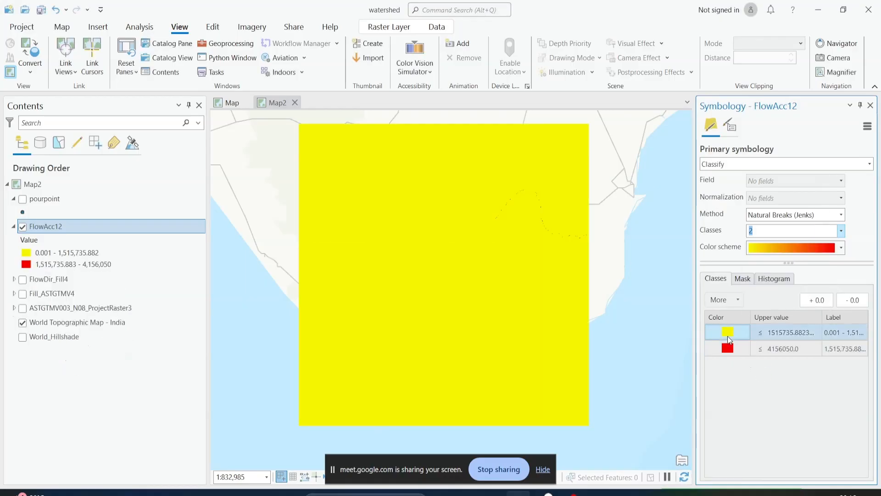
Color the lower FlowAcc12 class black and the upper class white
left_click(728, 336)
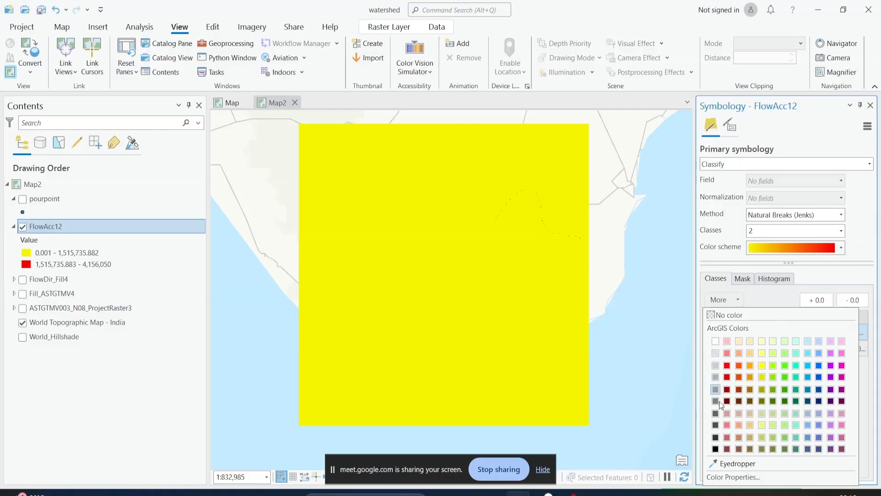
left_click(717, 450)
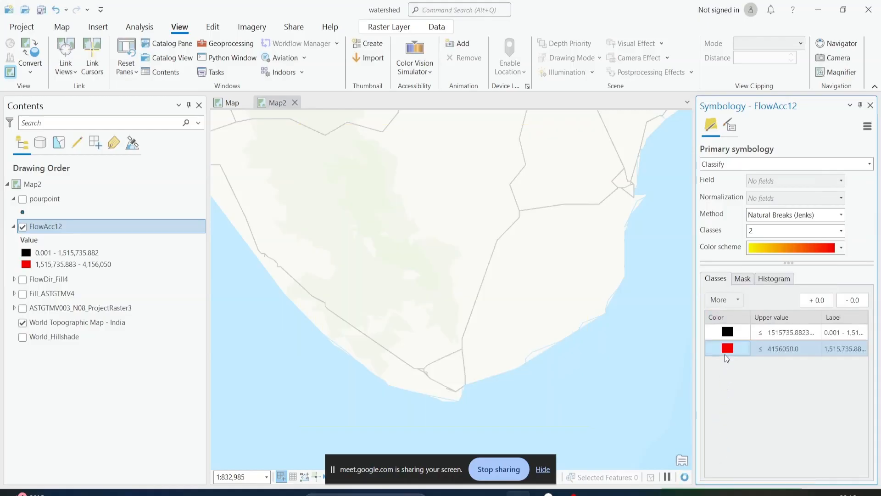
left_click(726, 347)
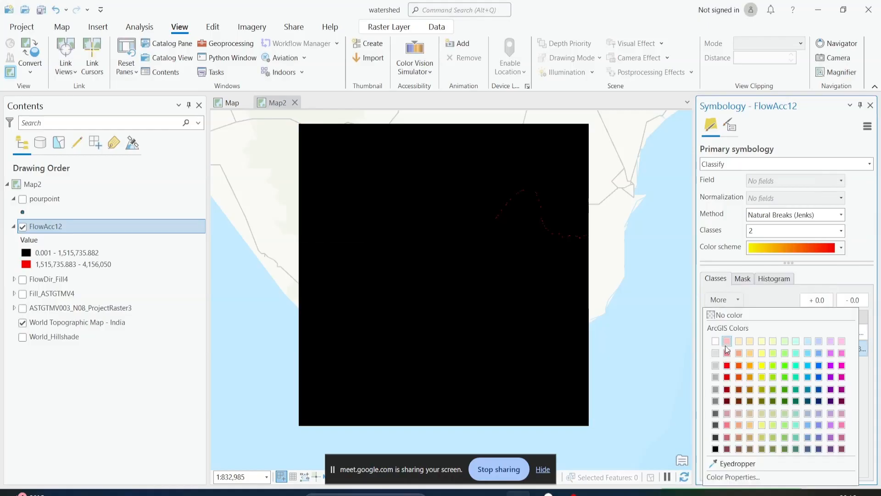
left_click(716, 340)
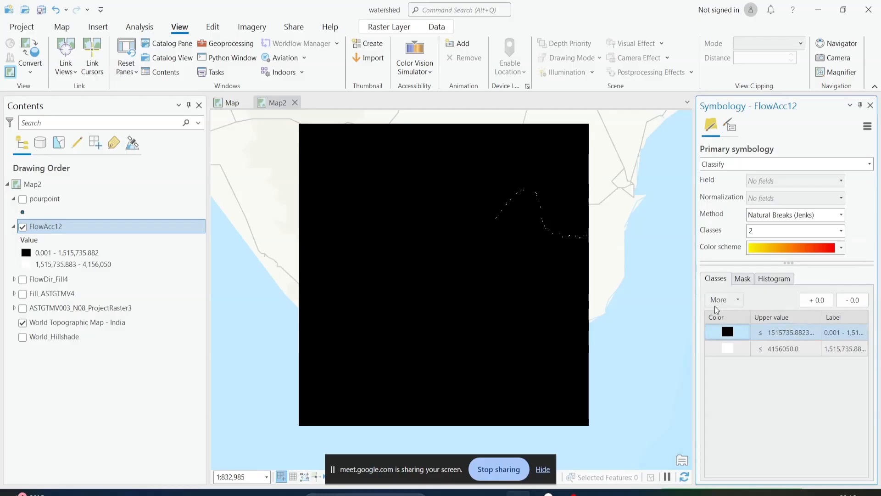
left_click(801, 352)
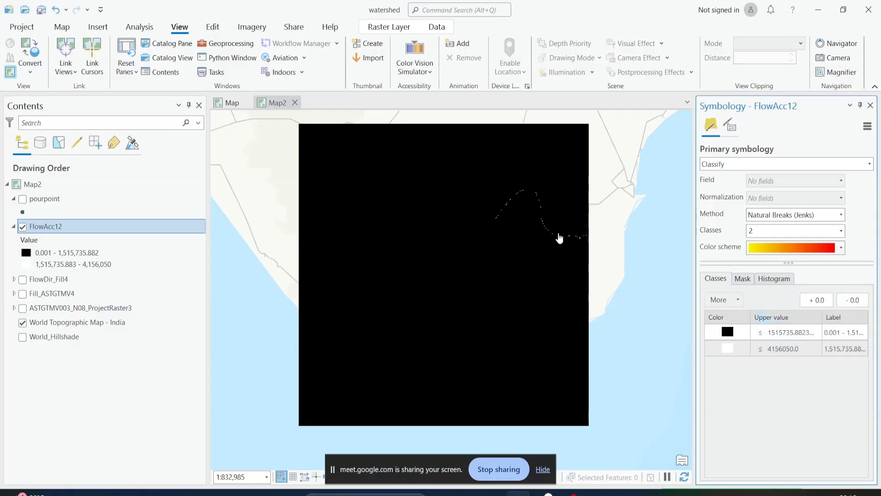
Set the upper value of the lower FlowAcc12 class to 15000
left_click(786, 337)
left_click(785, 336)
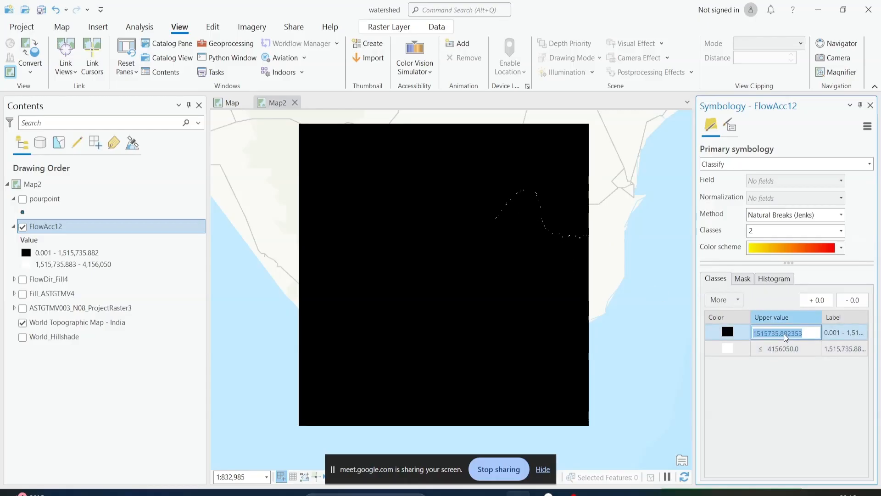
type("3")
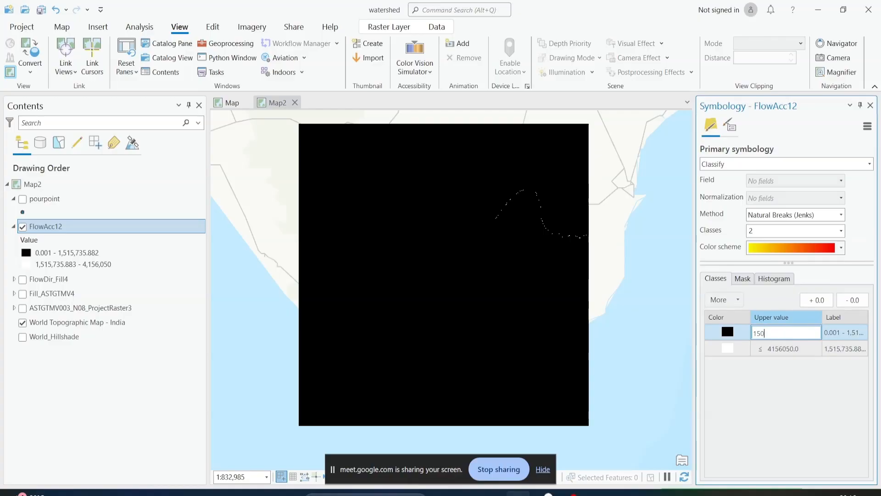
type("5000")
key("Return")
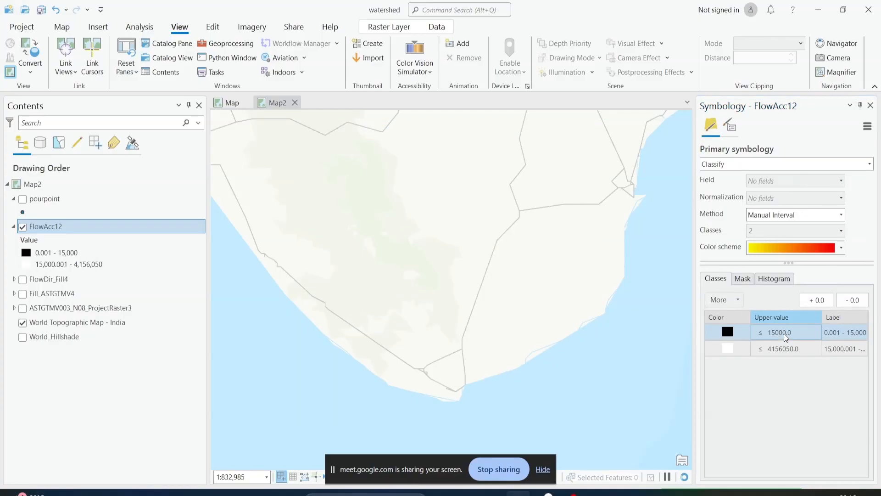
Examine the FlowAcc12 stream network at several scales and compare it with the basemap rivers by toggling the layer's visibility
scroll(490, 256, "up", 2)
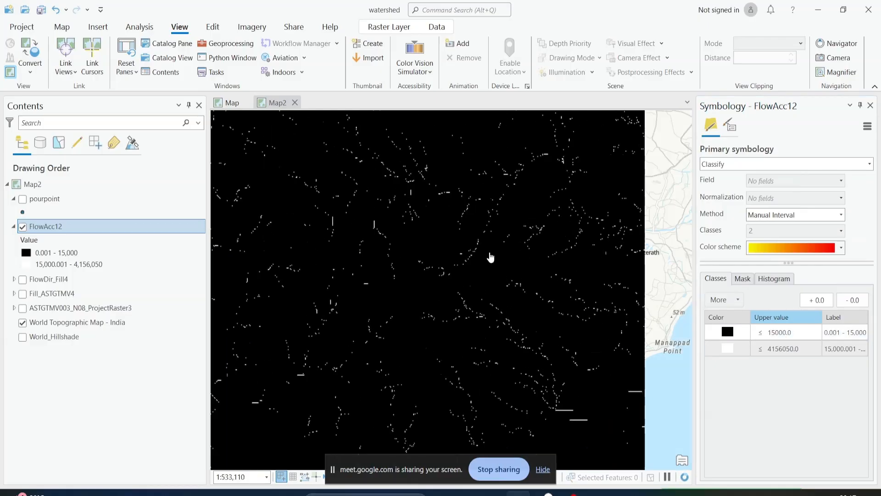
scroll(490, 256, "up", 2)
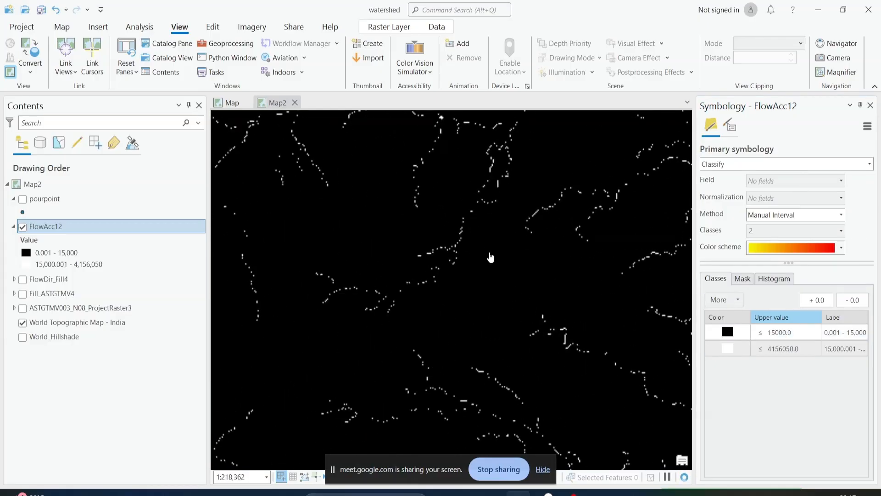
scroll(490, 256, "down", 2)
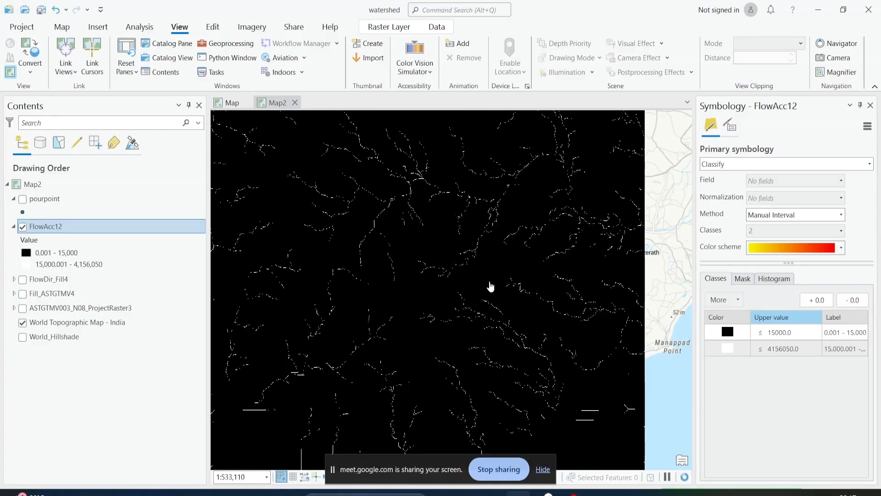
left_click(22, 227)
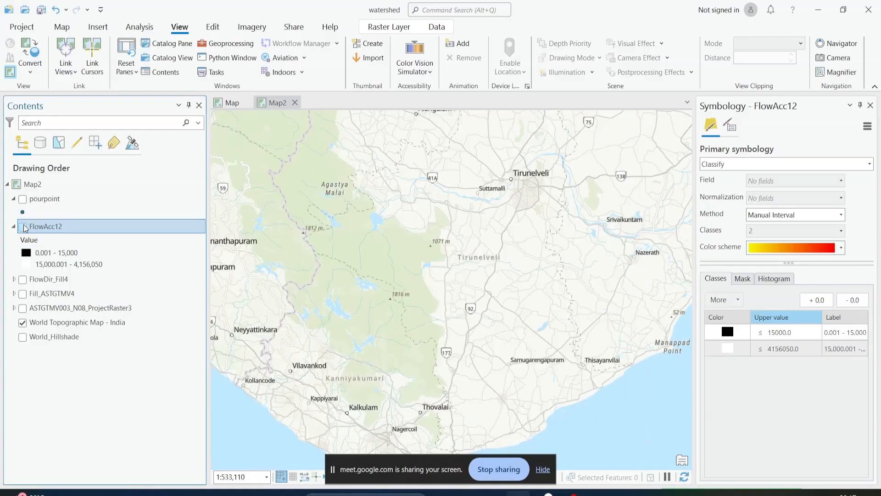
left_click(23, 227)
left_click(23, 227)
left_click(23, 226)
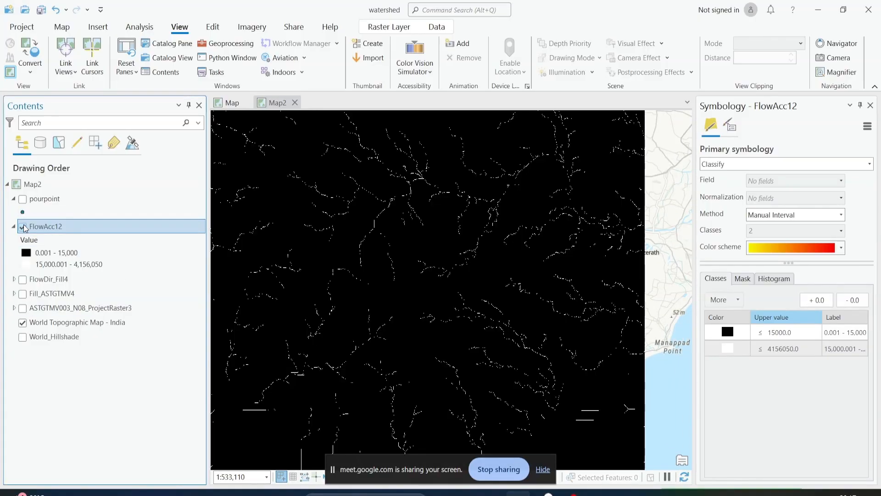
Set the upper value of the lower FlowAcc12 class to 30000
left_click(783, 333)
left_click(794, 333)
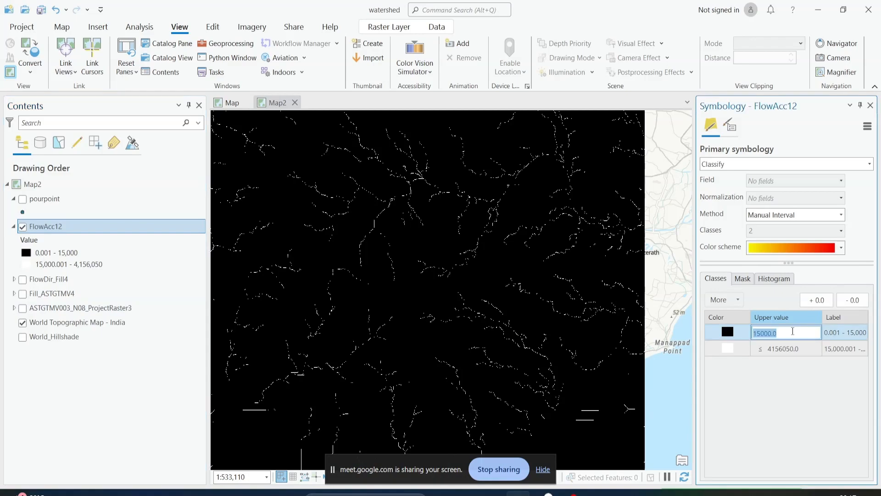
type("30000")
key("Return")
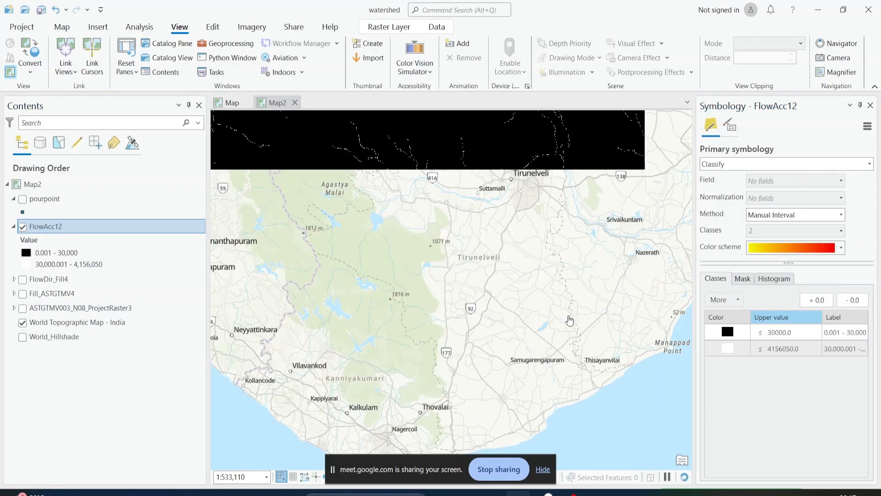
Examine the density and continuity of the FlowAcc12 streams across the whole raster and in its central part
scroll(478, 291, "down", 2)
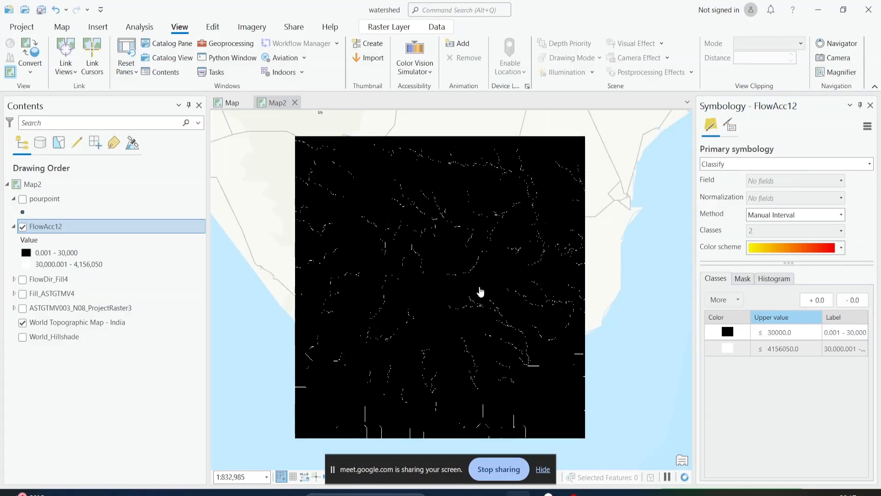
scroll(479, 290, "up", 2)
left_click_drag(497, 236, 491, 202)
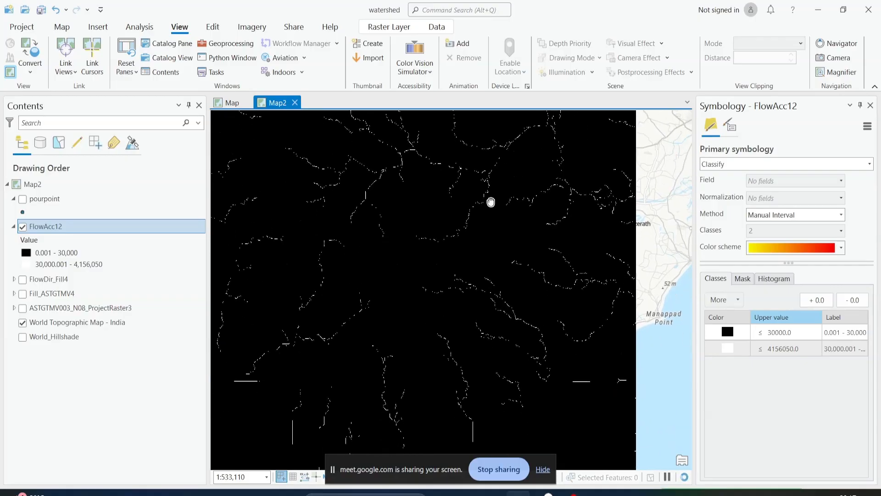
scroll(509, 299, "up", 2)
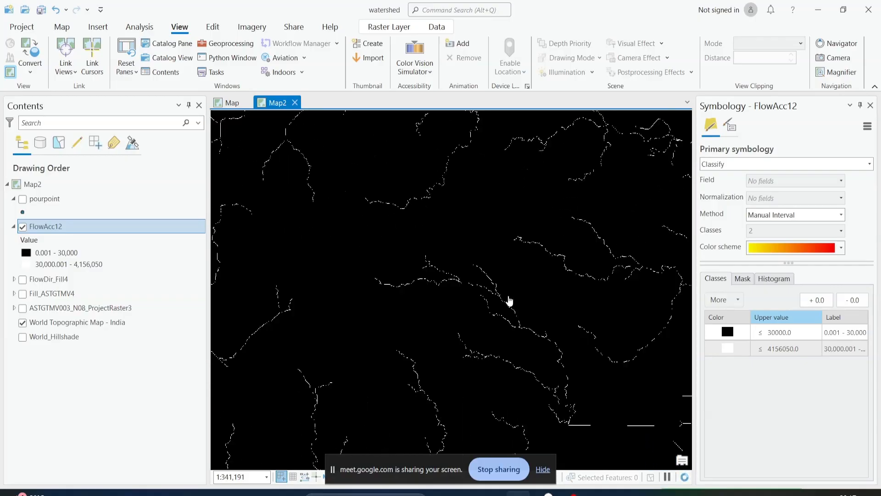
scroll(509, 299, "down", 2)
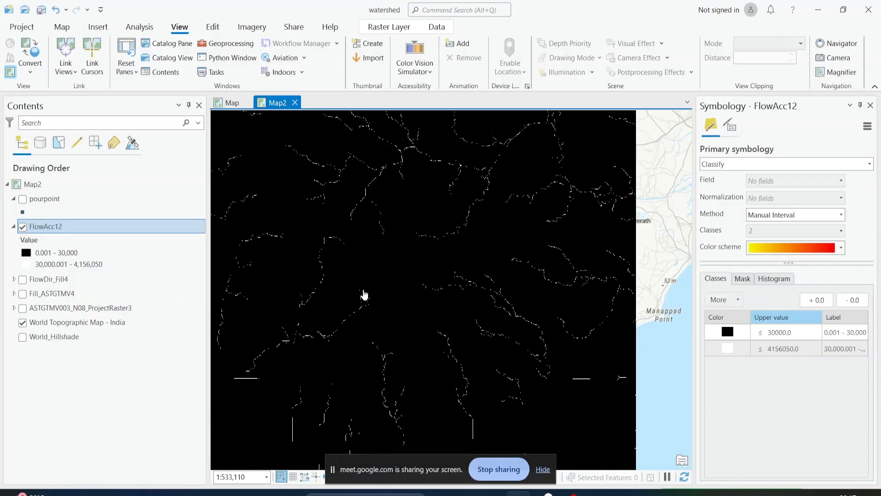
scroll(367, 295, "down", 2)
left_click_drag(431, 252, 449, 280)
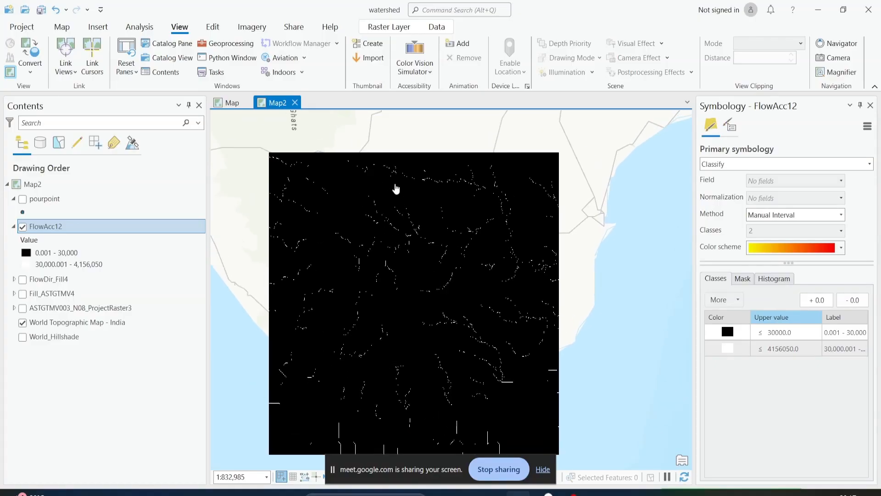
scroll(433, 300, "up", 2)
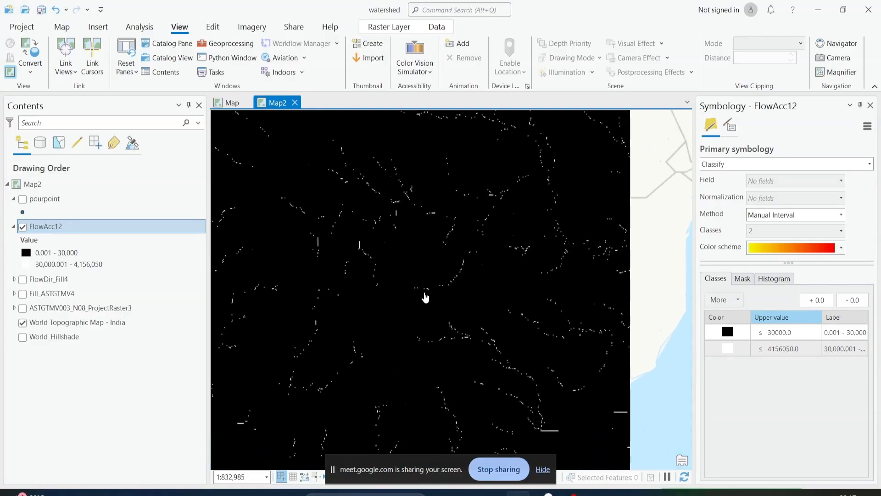
scroll(478, 253, "up", 4)
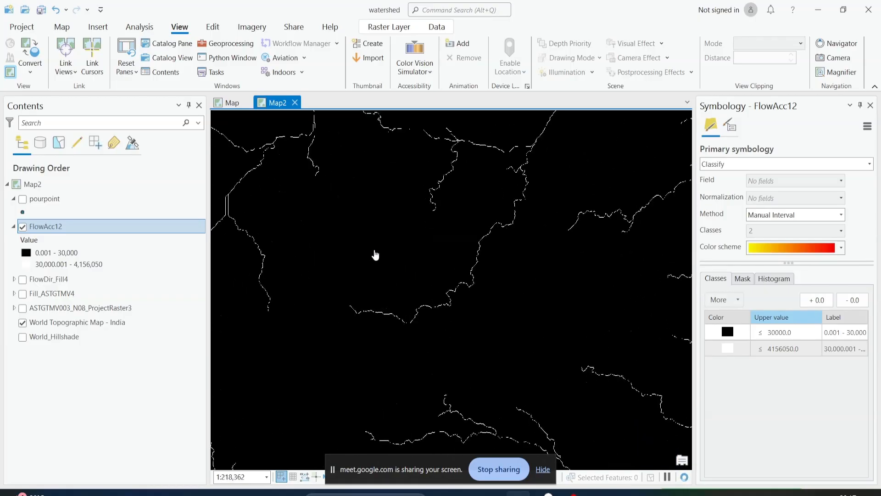
left_click_drag(323, 338, 382, 224)
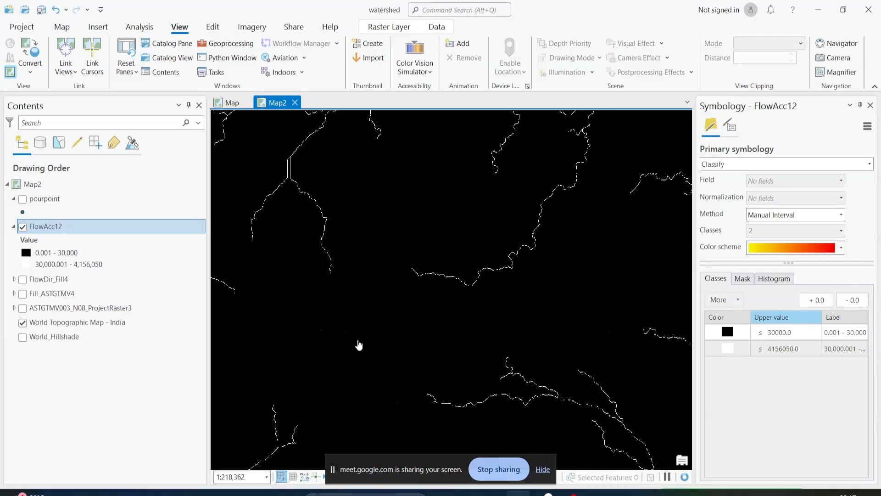
left_click_drag(417, 281, 323, 327)
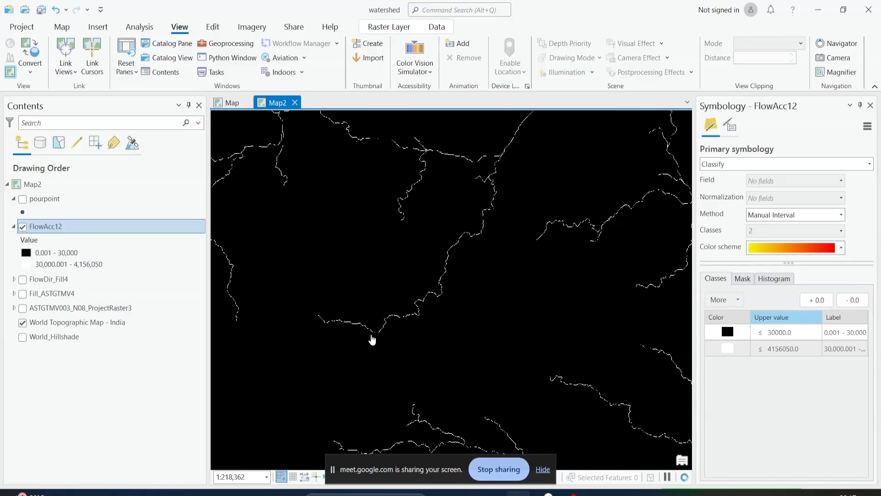
scroll(421, 296, "down", 2)
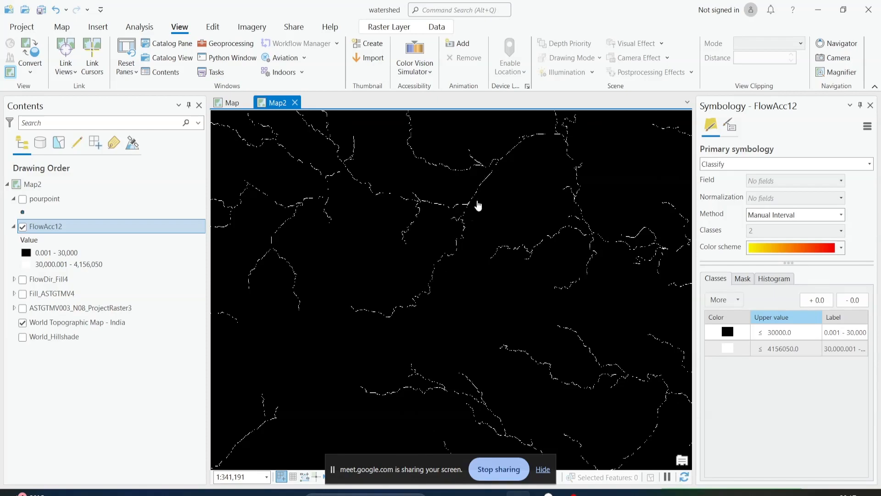
scroll(478, 206, "down", 2)
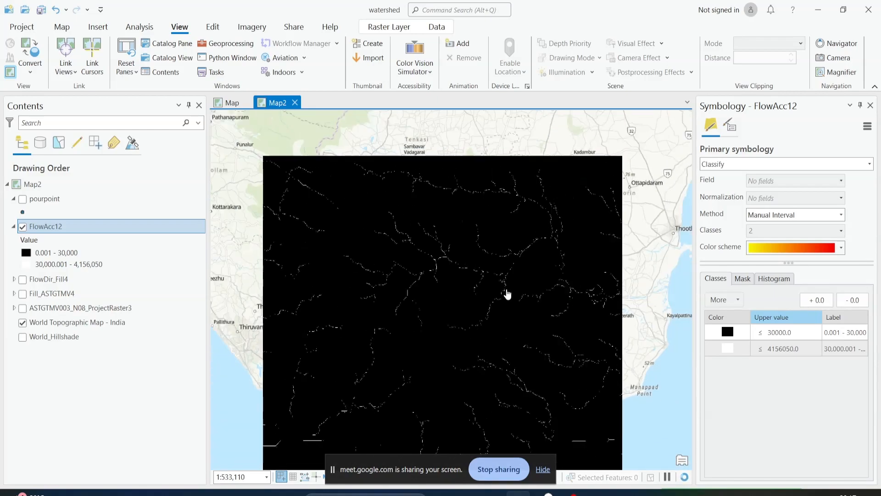
scroll(508, 294, "down", 2)
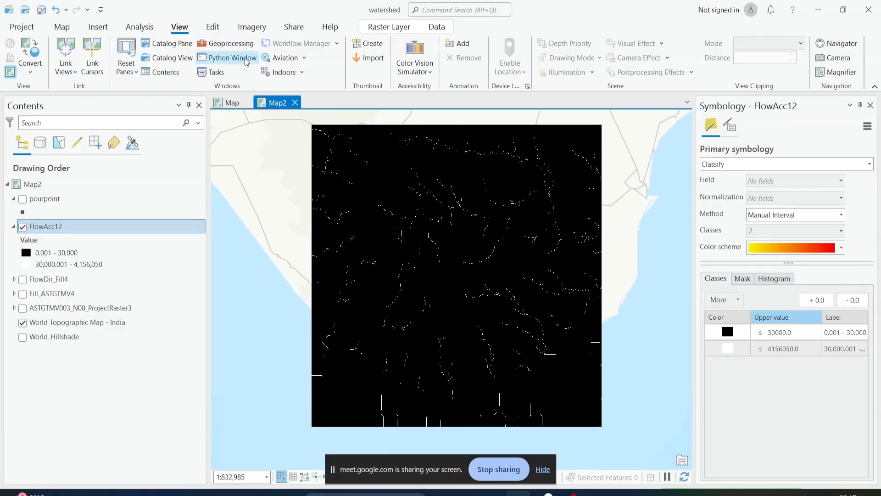
Close the symbology settings, search the geoprocessing tools for the Raster Calculator, and open it with enough width for its parameters
left_click(237, 46)
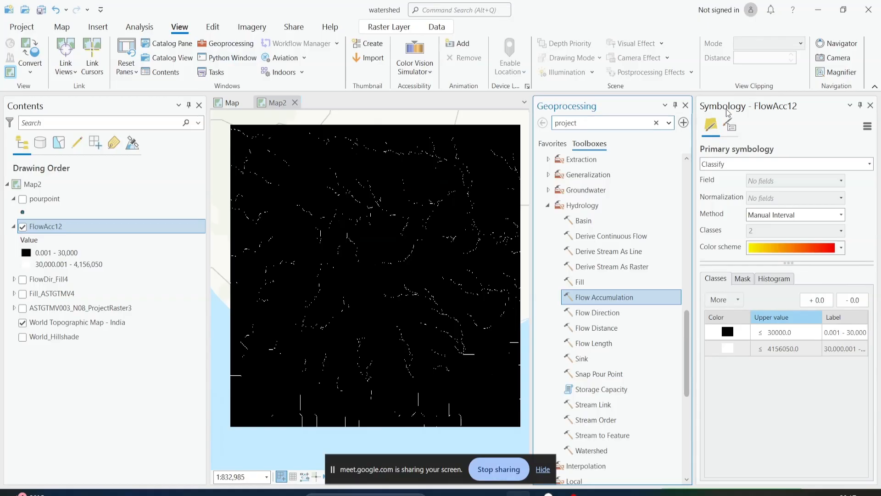
left_click(870, 105)
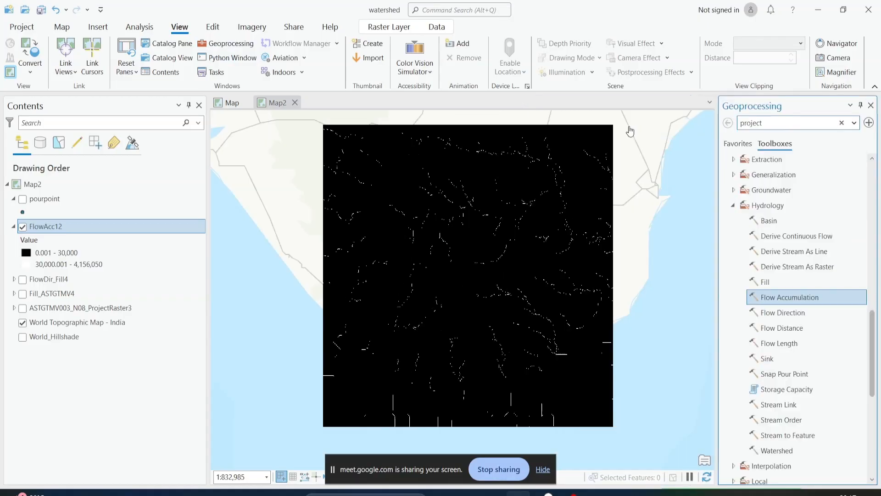
double_click(773, 126)
type("raster ca")
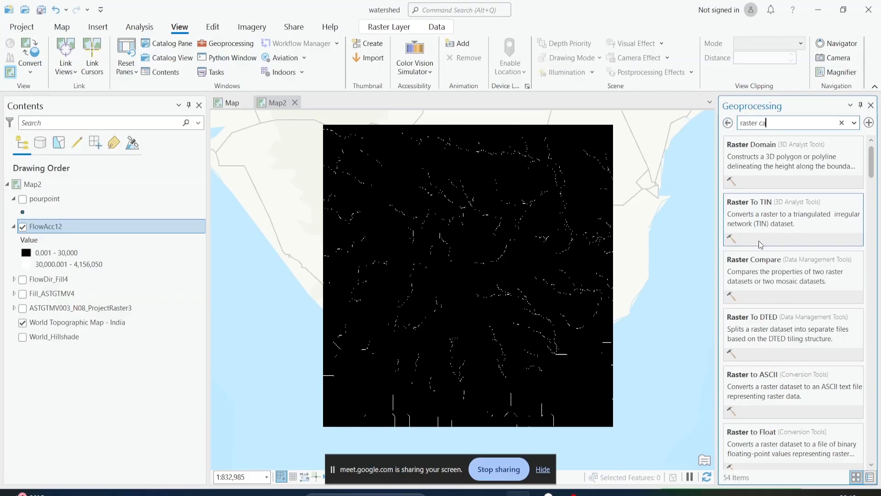
left_click(746, 165)
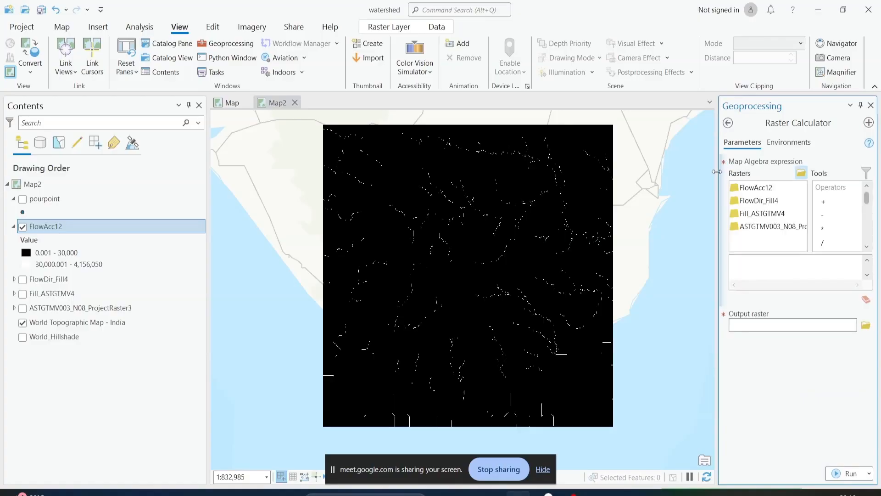
left_click_drag(720, 173, 625, 222)
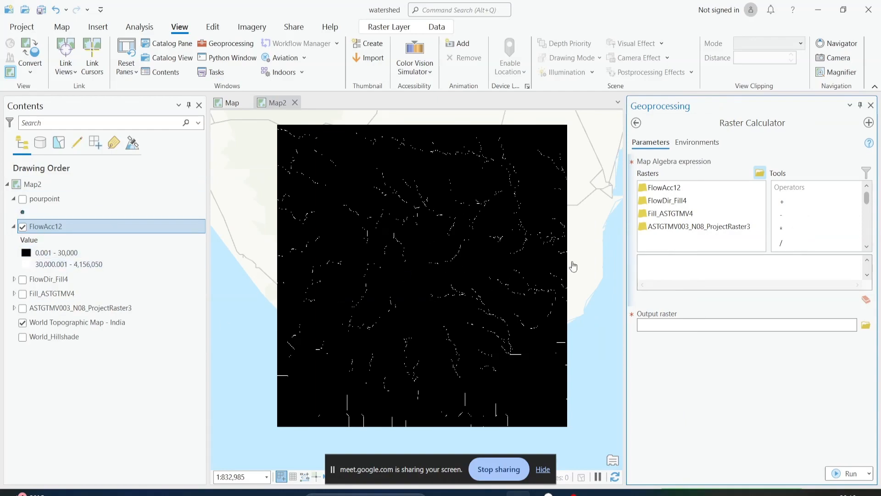
Build the map algebra expression "FlowAcc12" > 30000 in the Raster Calculator
double_click(698, 188)
scroll(792, 230, "down", 1)
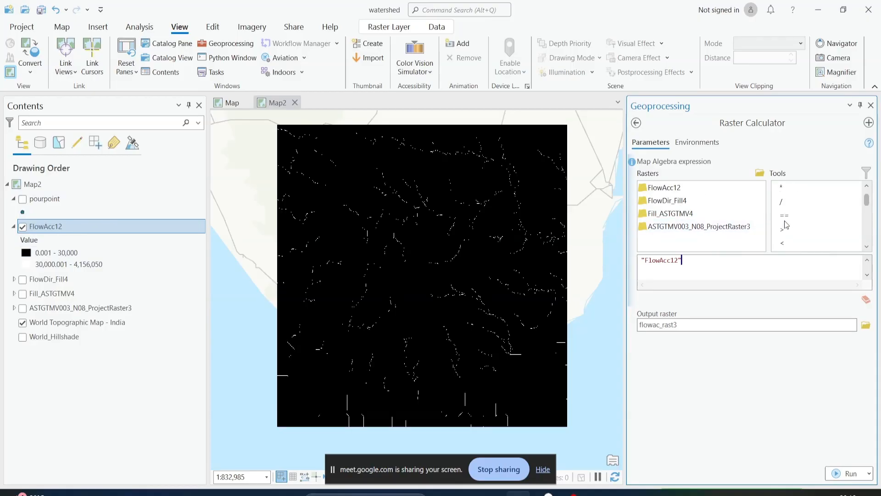
left_click(792, 230)
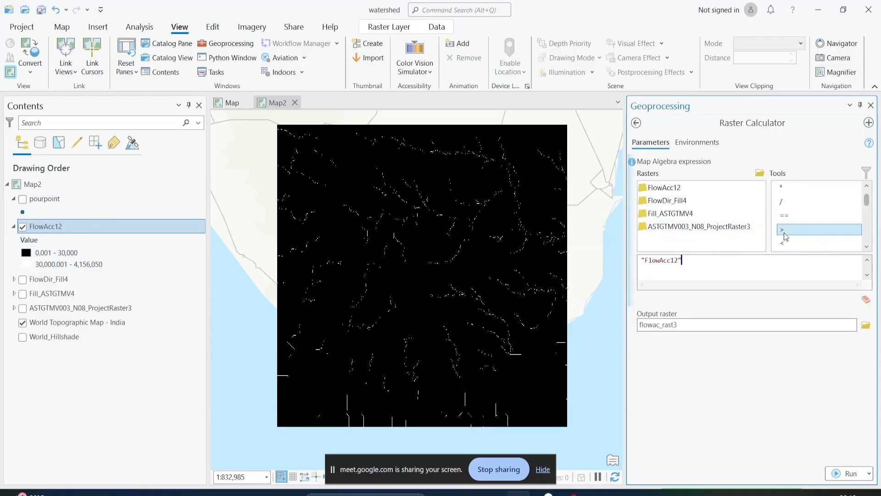
double_click(785, 230)
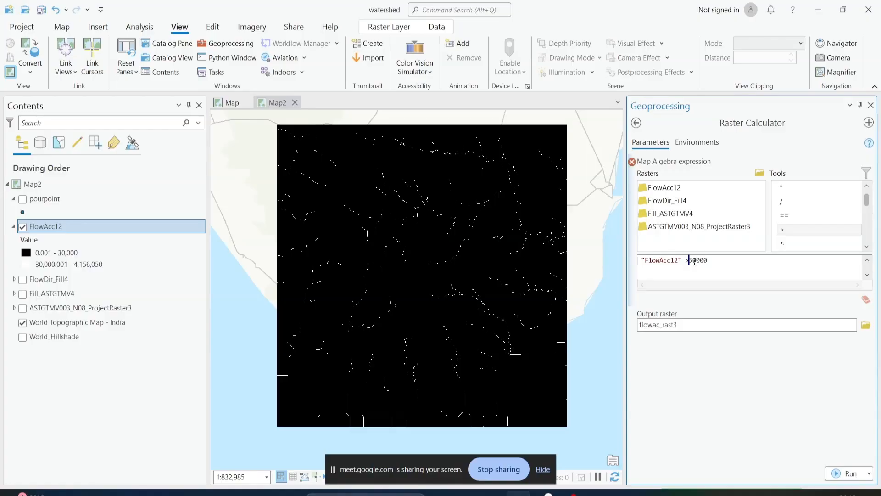
left_click_drag(694, 261, 712, 260)
Name the Raster Calculator's output raster flowac_30 in watershed.gdb and inspect the stream lines on the map
left_click(676, 327)
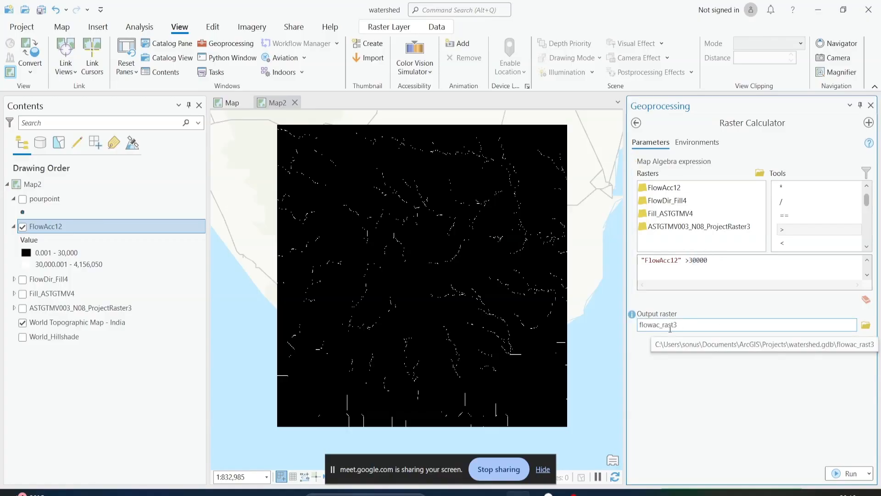
left_click(671, 327)
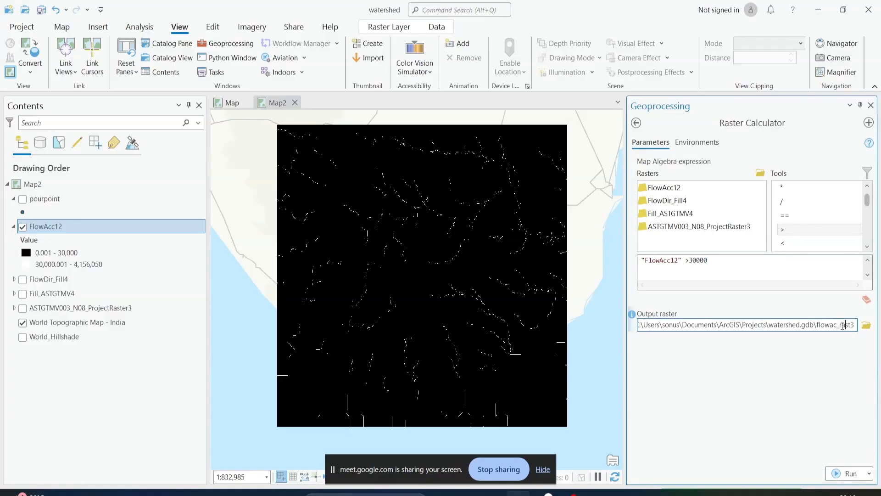
left_click_drag(842, 325, 856, 331)
type("3")
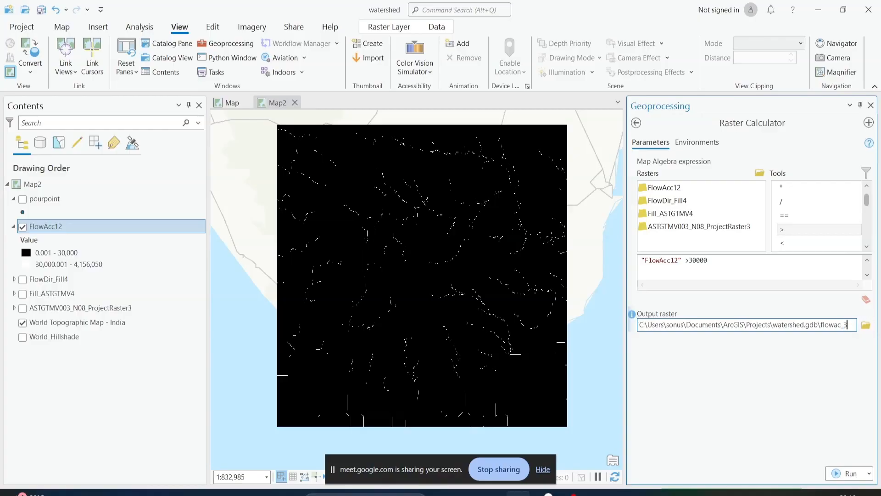
left_click(829, 389)
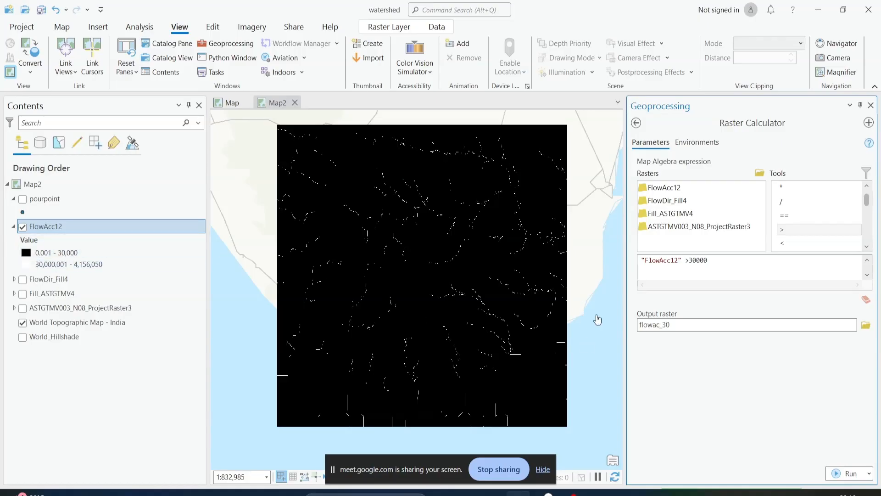
scroll(498, 329, "up", 2)
left_click_drag(485, 247, 448, 331)
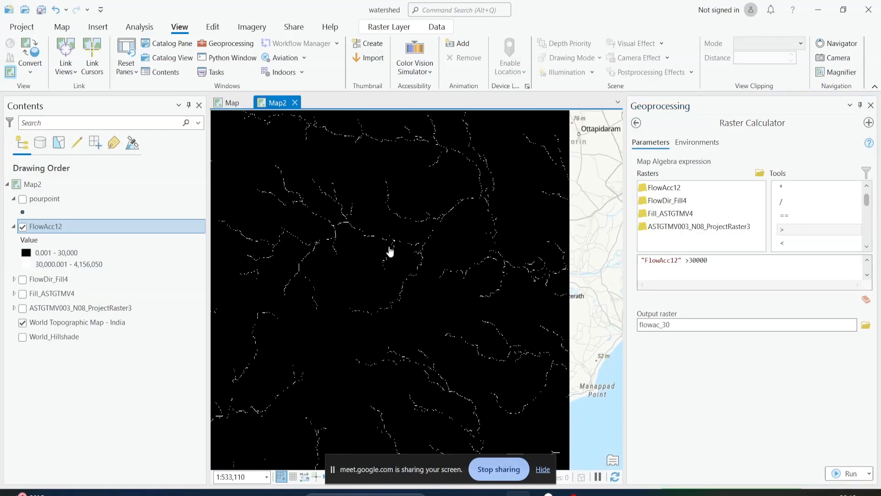
Check the expression "FlowAcc12" >30000 against the raster's stream lines and run the Raster Calculator
scroll(385, 267, "down", 2)
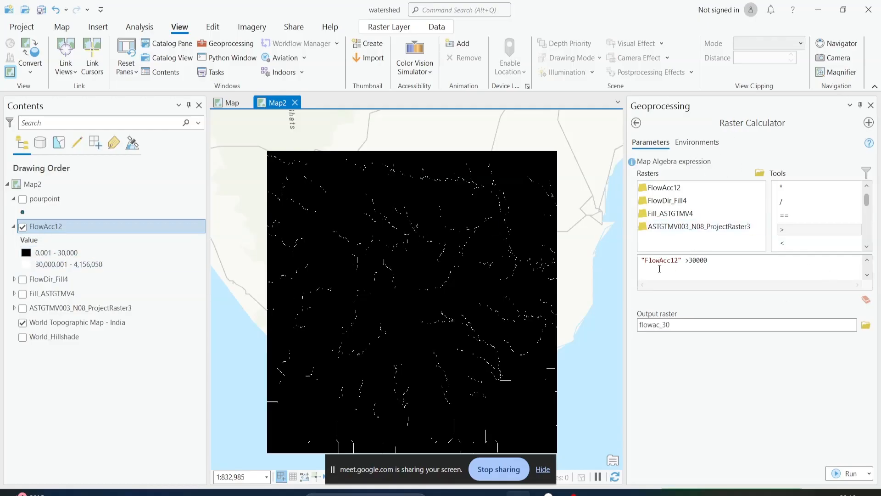
left_click(692, 261)
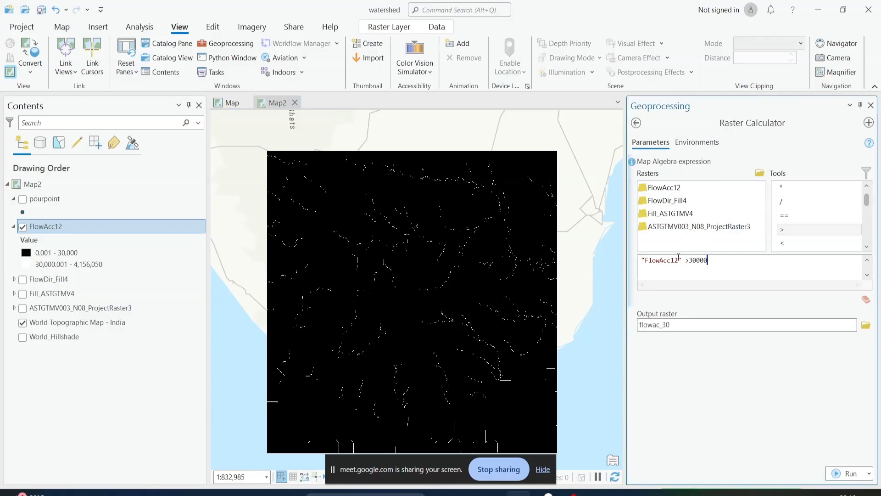
left_click_drag(718, 259, 639, 261)
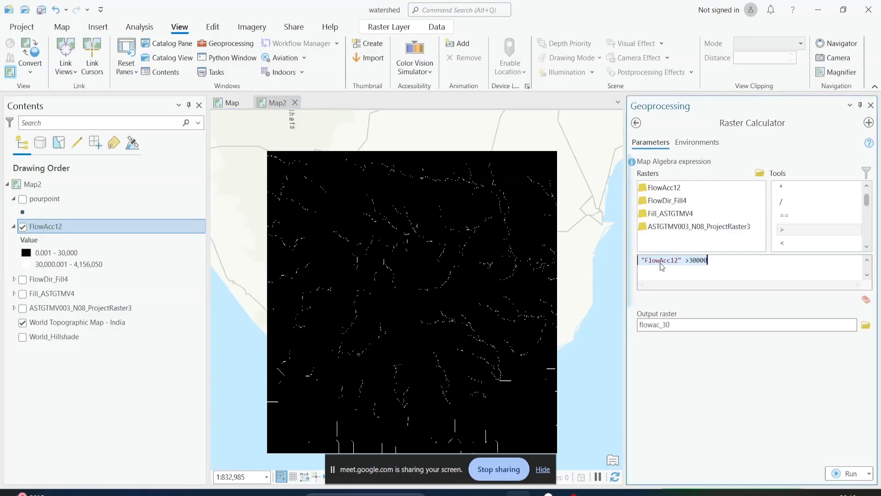
left_click(668, 263)
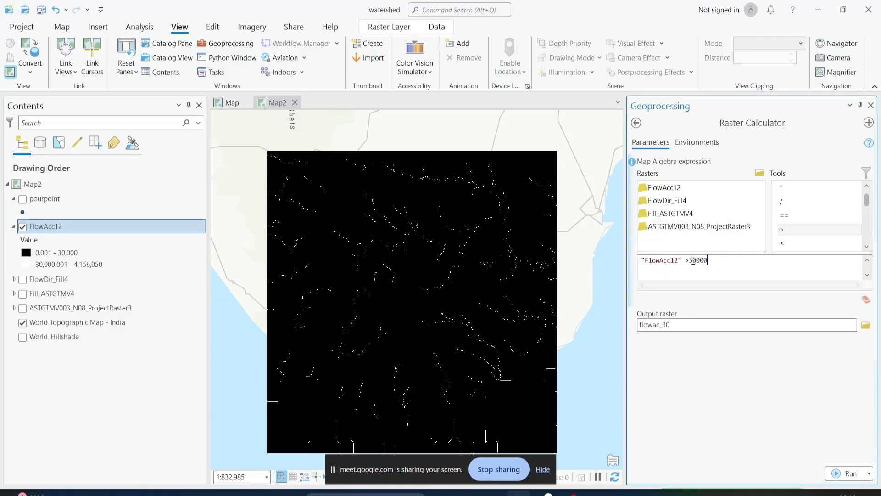
double_click(693, 261)
left_click_drag(709, 265, 633, 261)
double_click(665, 261)
double_click(695, 261)
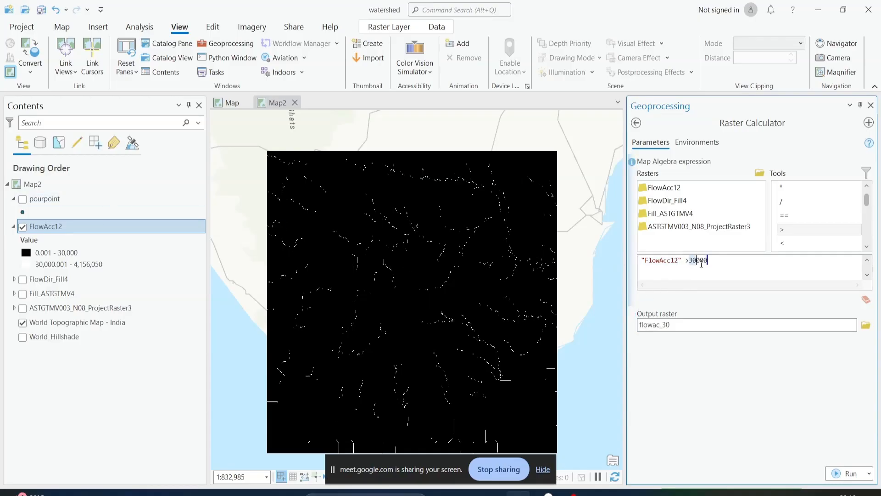
left_click(852, 472)
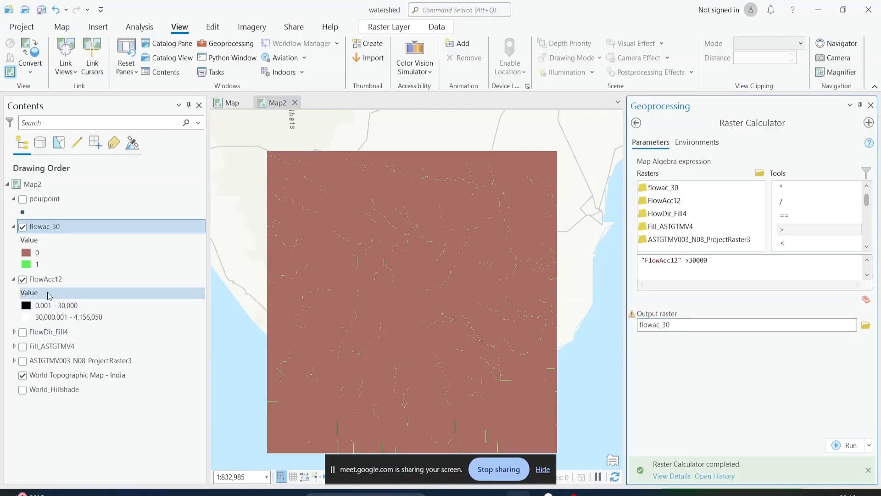
Hide FlowAcc12 and collapse its legend, and colour flowac_30 black for value 0 and white for value 1
left_click(22, 279)
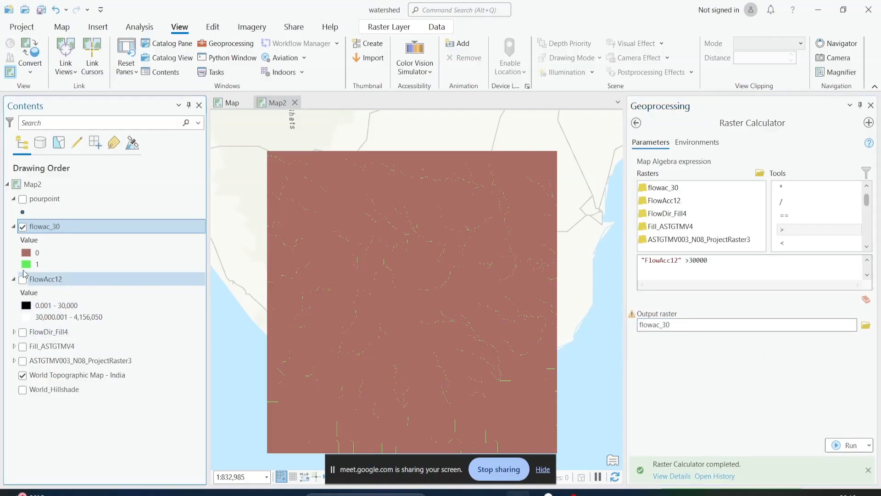
right_click(44, 229)
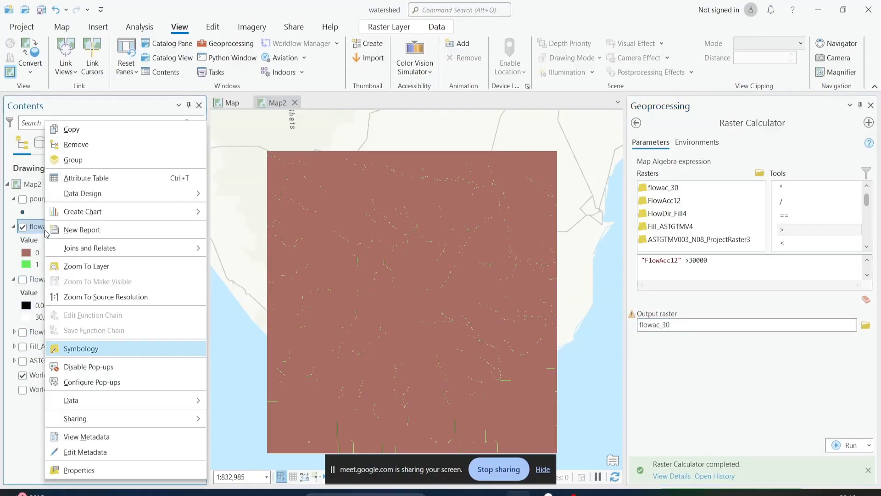
left_click(78, 347)
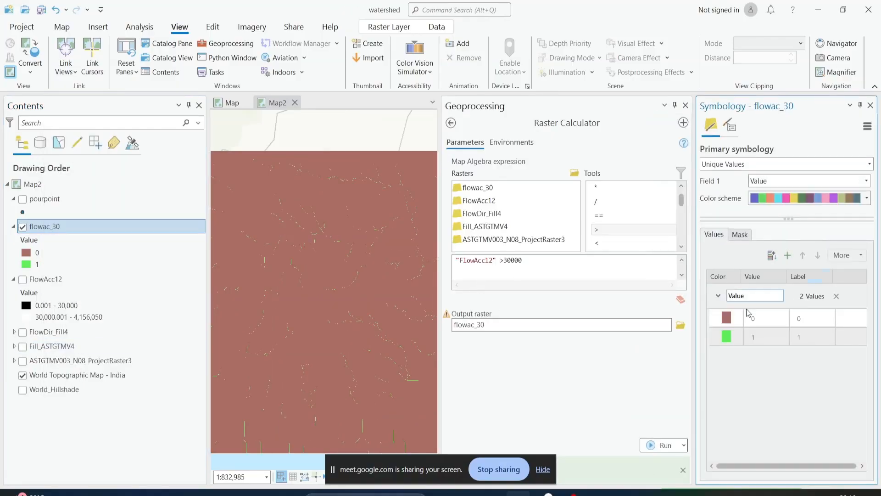
left_click(733, 312)
left_click(729, 317)
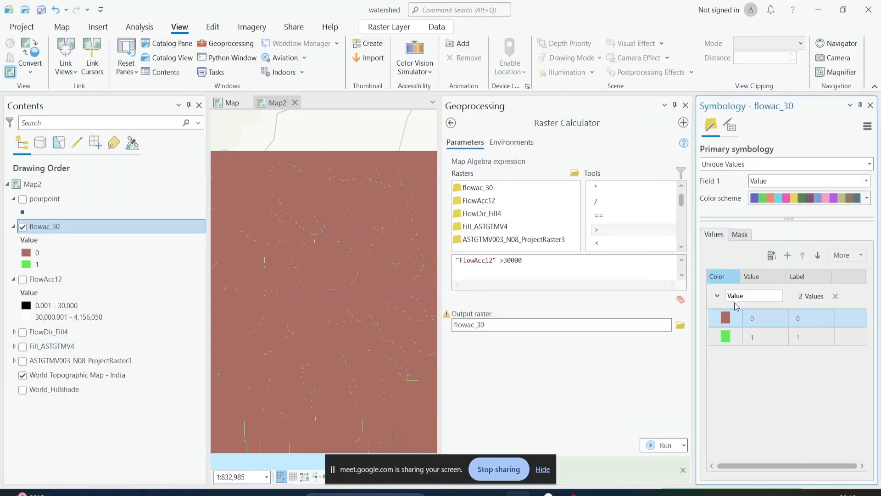
left_click(564, 334)
left_click(728, 317)
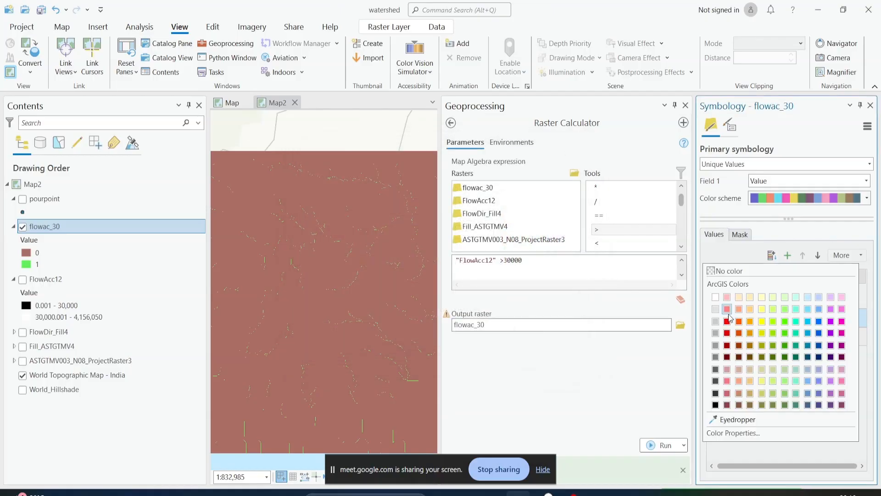
left_click(715, 404)
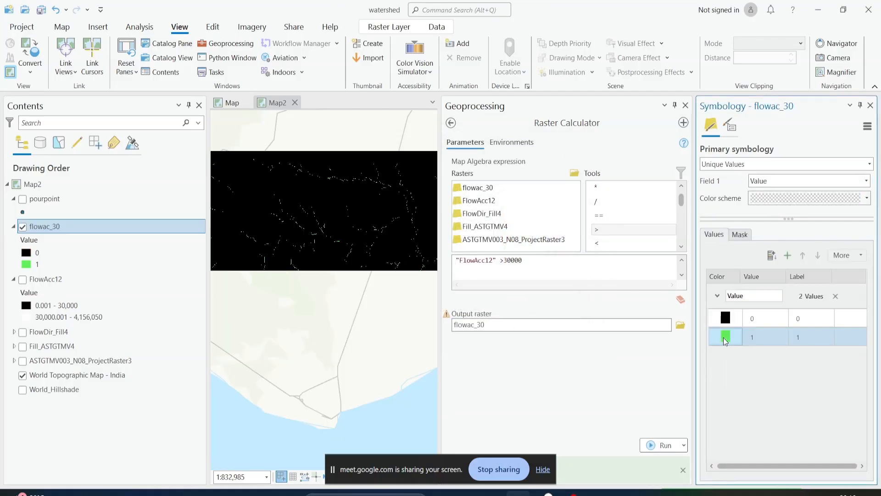
left_click(723, 338)
left_click(714, 296)
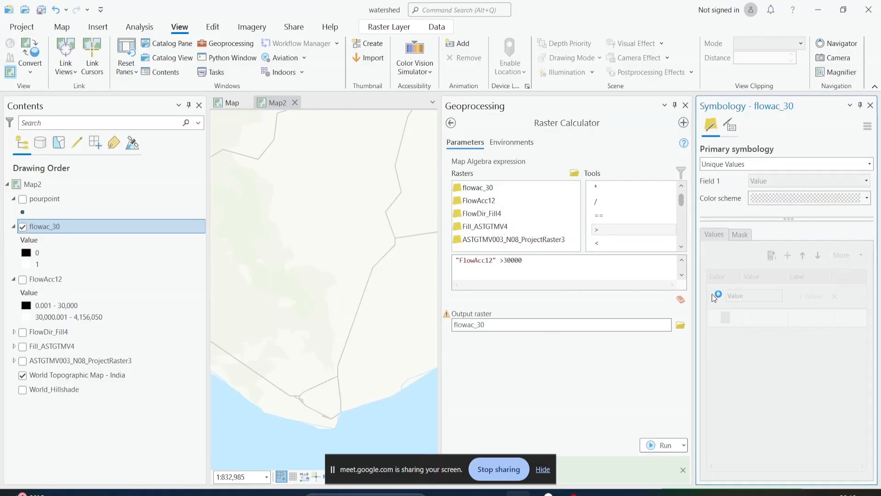
left_click(685, 105)
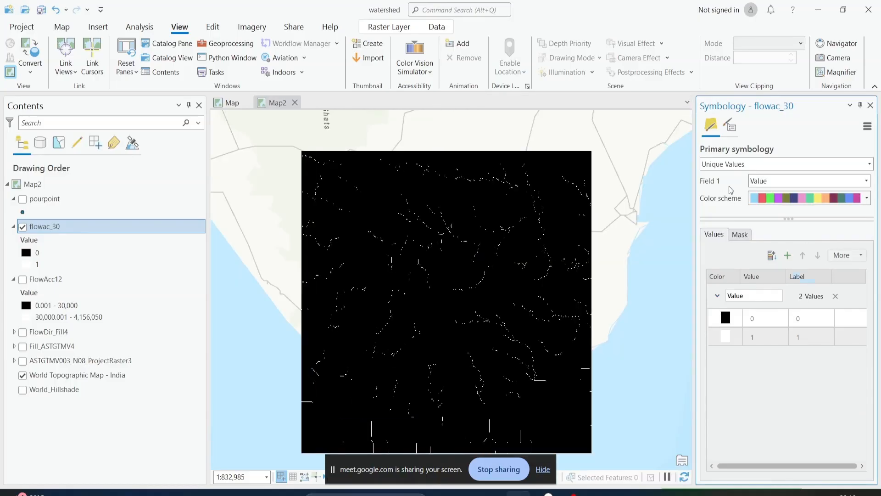
left_click(14, 280)
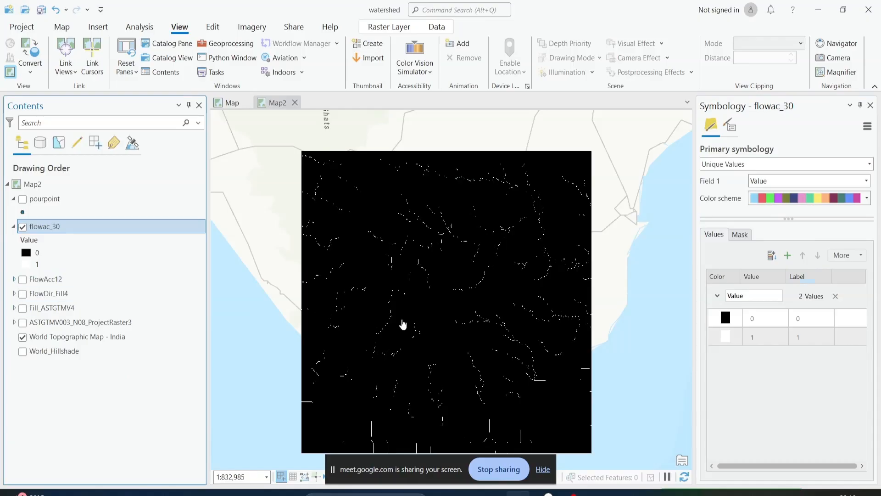
Examine the continuity and junctions of the flowac_30 stream lines in the central and eastern parts of the raster
scroll(401, 325, "up", 2)
scroll(471, 278, "up", 2)
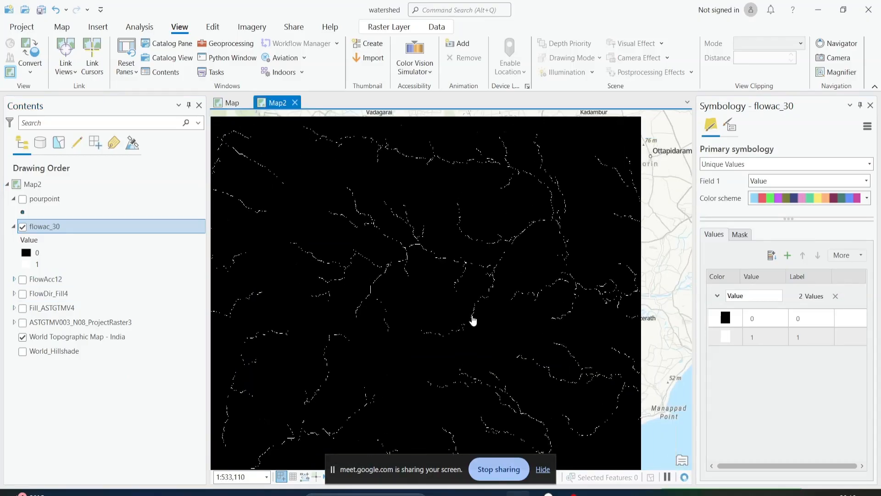
scroll(460, 309, "up", 2)
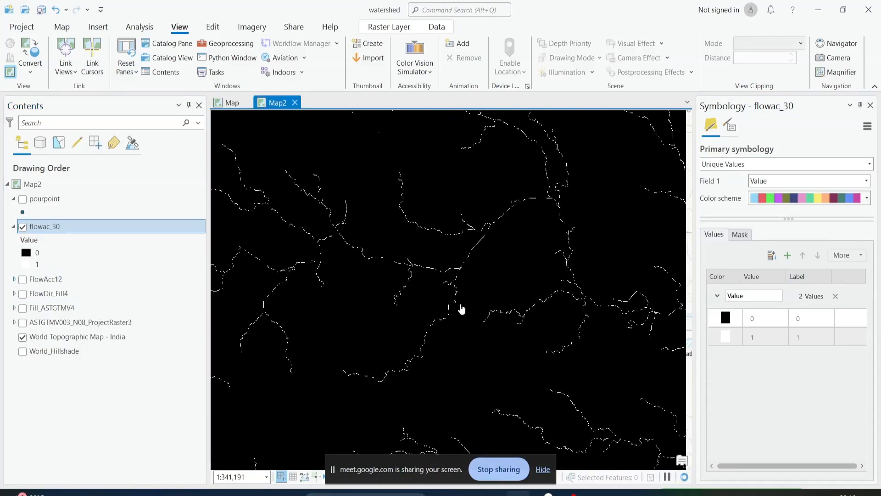
scroll(460, 309, "down", 2)
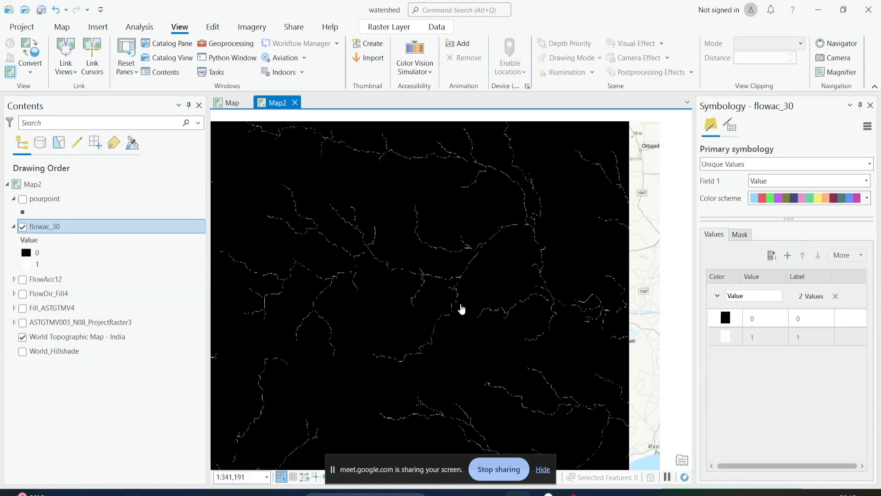
left_click_drag(476, 269, 514, 318)
left_click_drag(358, 232, 502, 216)
scroll(404, 257, "up", 2)
left_click_drag(414, 285, 265, 251)
left_click_drag(529, 348, 393, 279)
left_click_drag(504, 291, 359, 348)
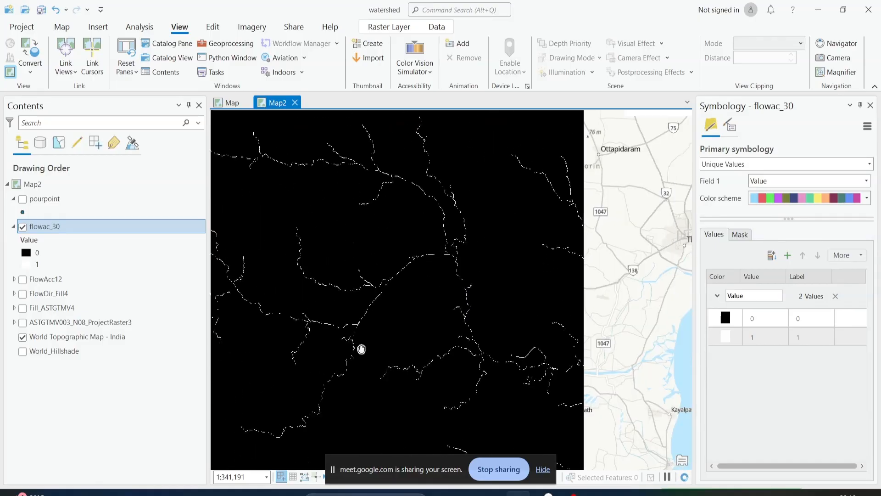
scroll(473, 398, "up", 2)
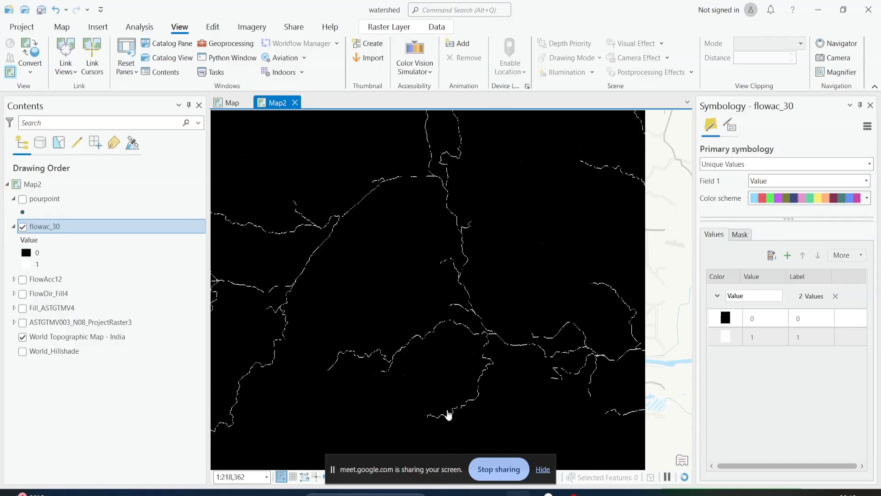
left_click_drag(485, 370, 497, 394)
left_click_drag(448, 279, 519, 327)
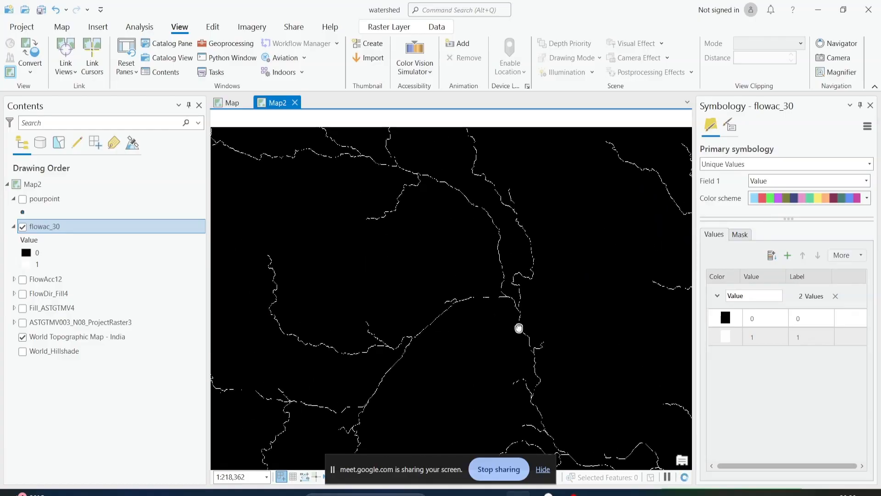
left_click_drag(415, 351, 517, 301)
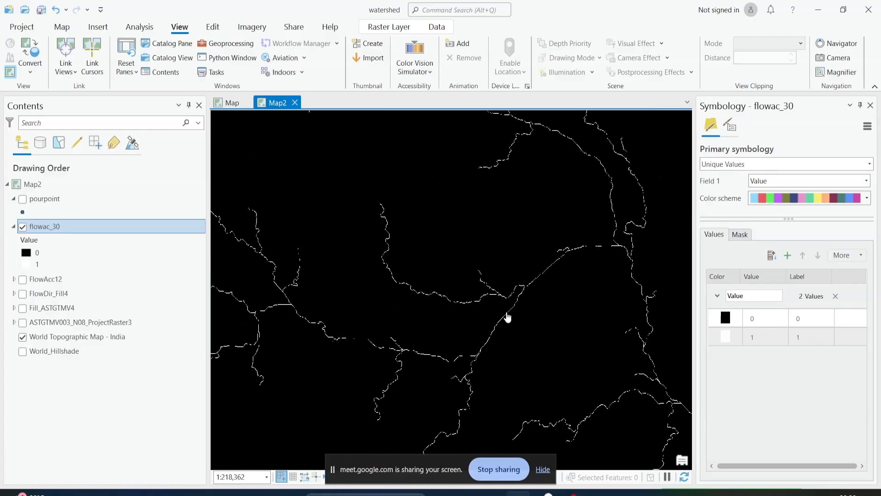
scroll(508, 317, "down", 2)
left_click_drag(559, 336, 494, 295)
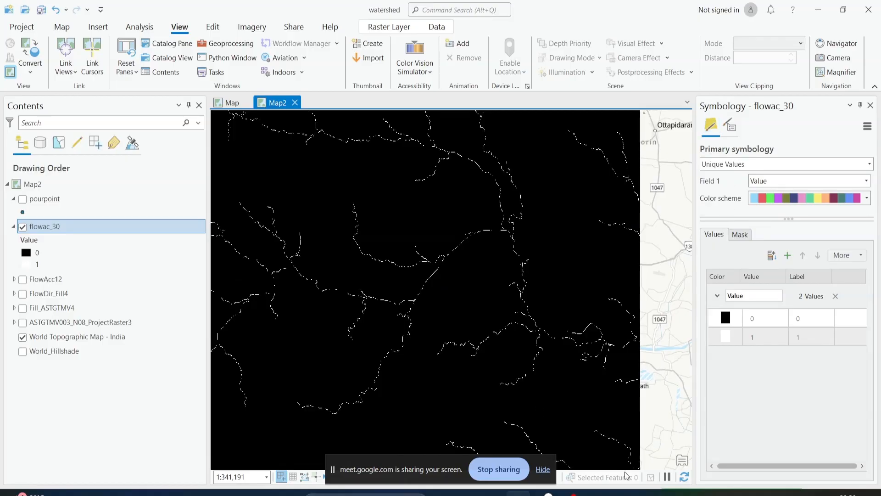
Close the symbology settings and open the Stream to Feature tool from the Hydrology toolset
left_click(213, 46)
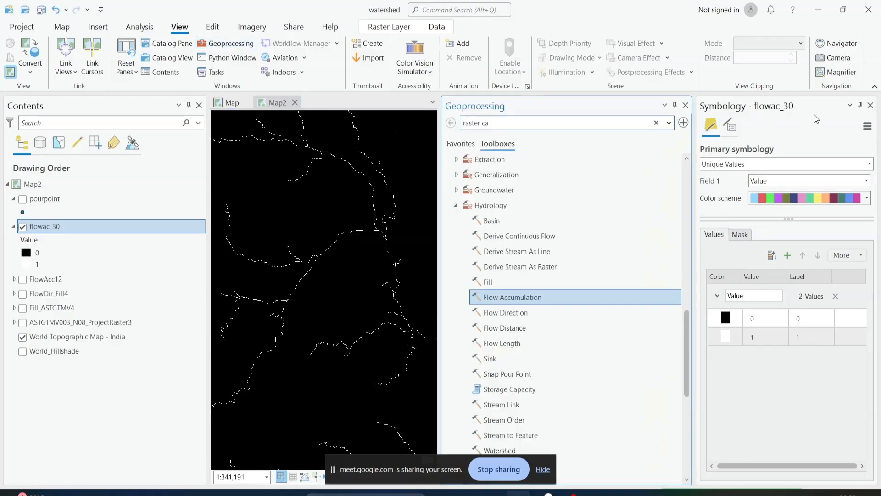
left_click(871, 105)
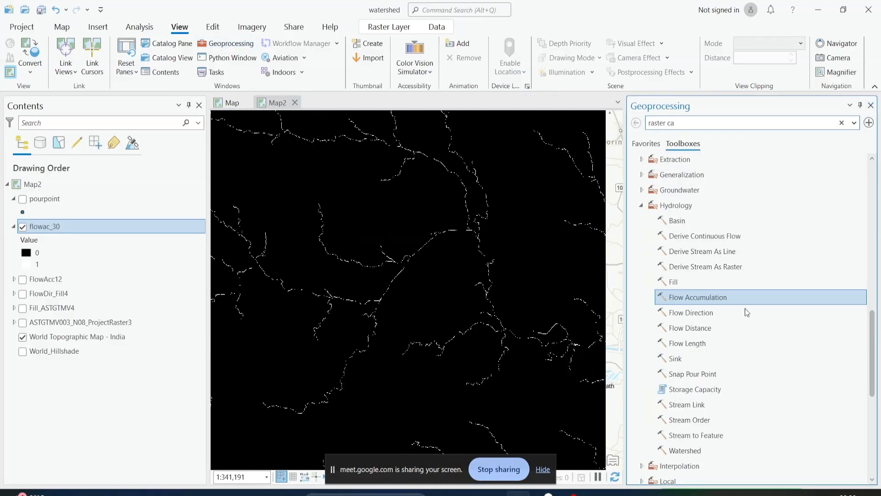
scroll(745, 308, "down", 1)
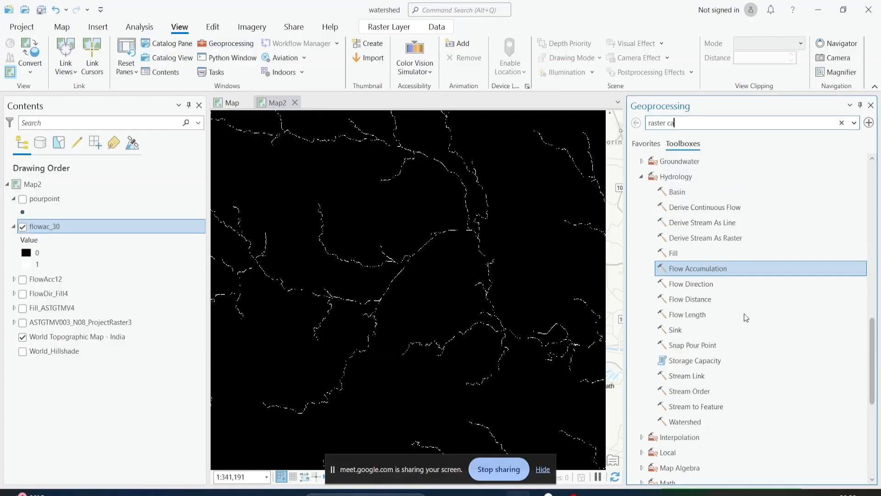
left_click(712, 404)
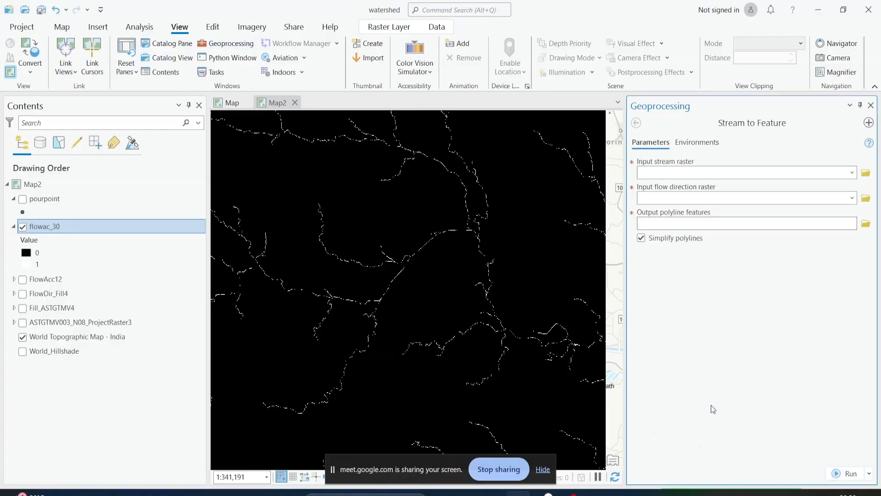
left_click(636, 123)
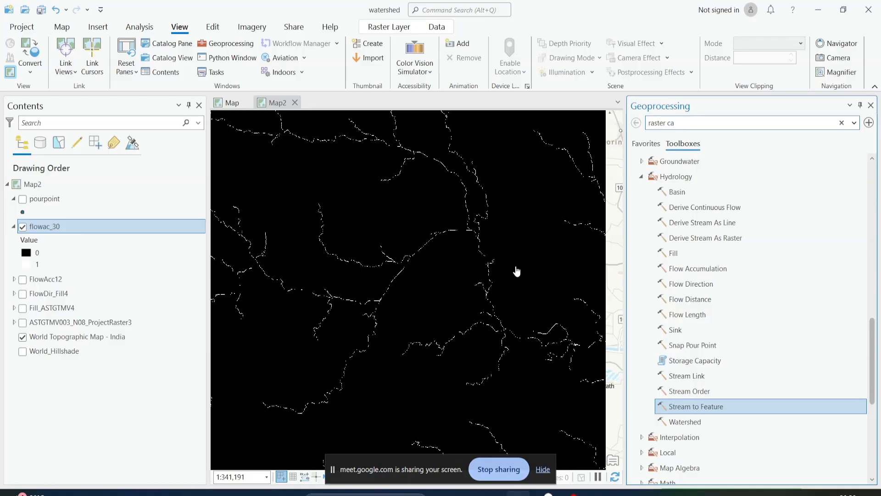
left_click(703, 408)
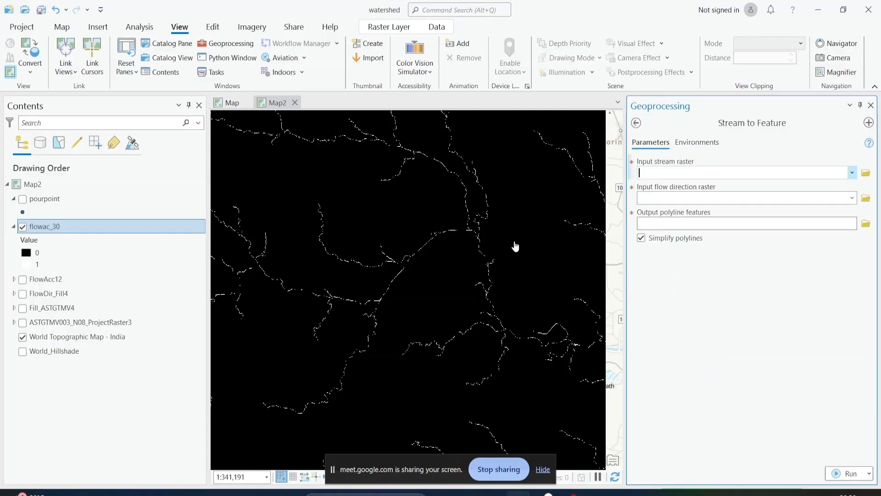
scroll(424, 255, "down", 2)
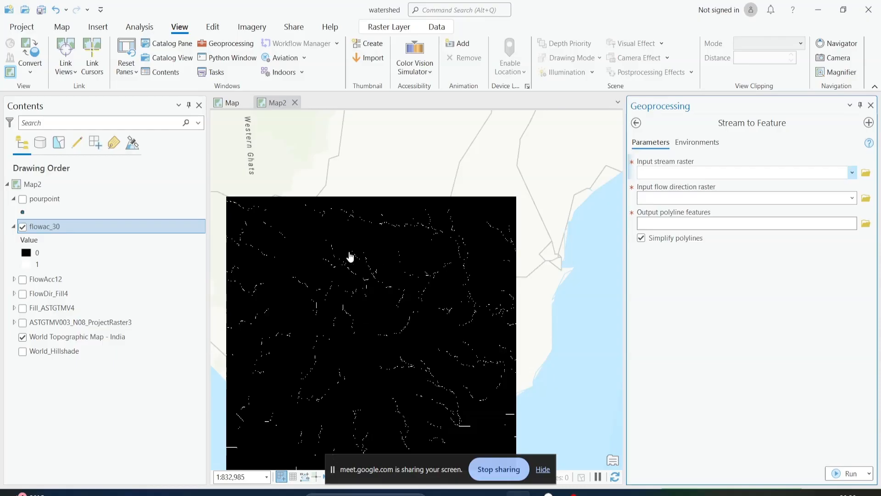
scroll(365, 307, "up", 2)
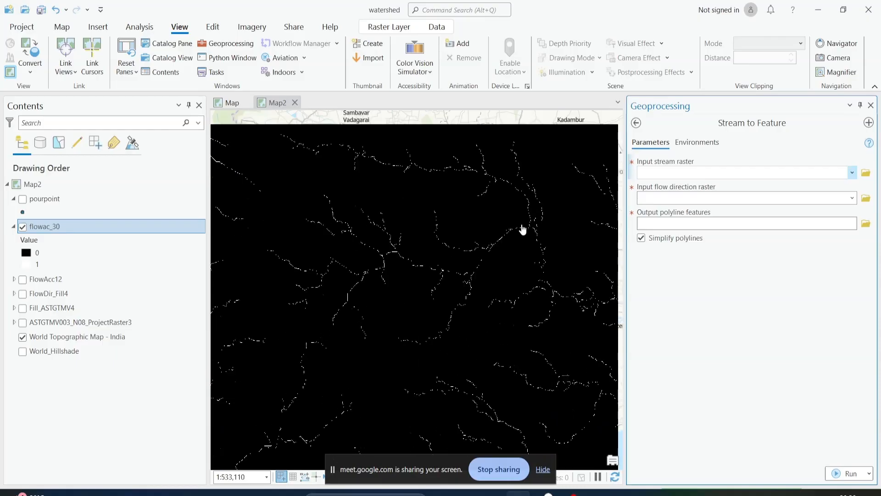
left_click(762, 172)
left_click(851, 173)
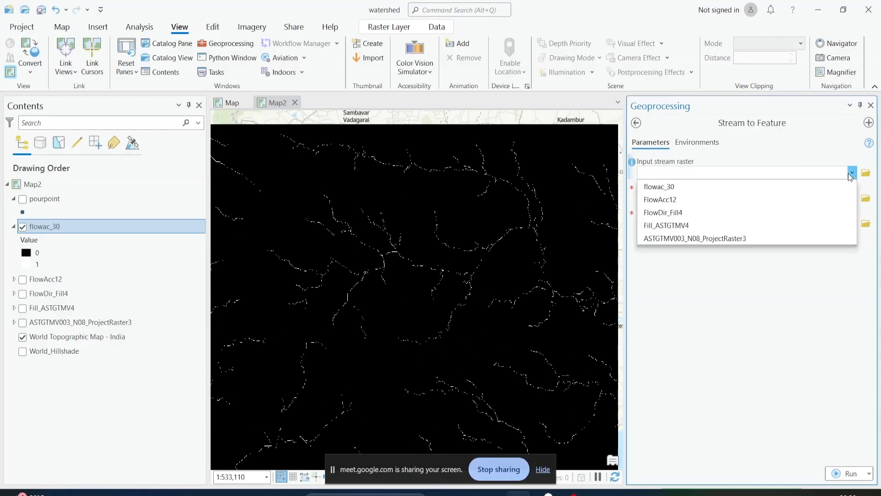
left_click(835, 187)
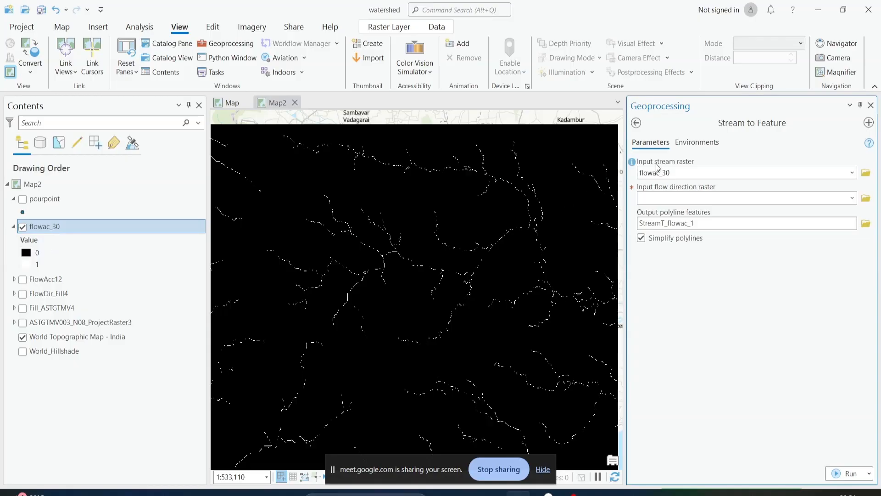
left_click(852, 198)
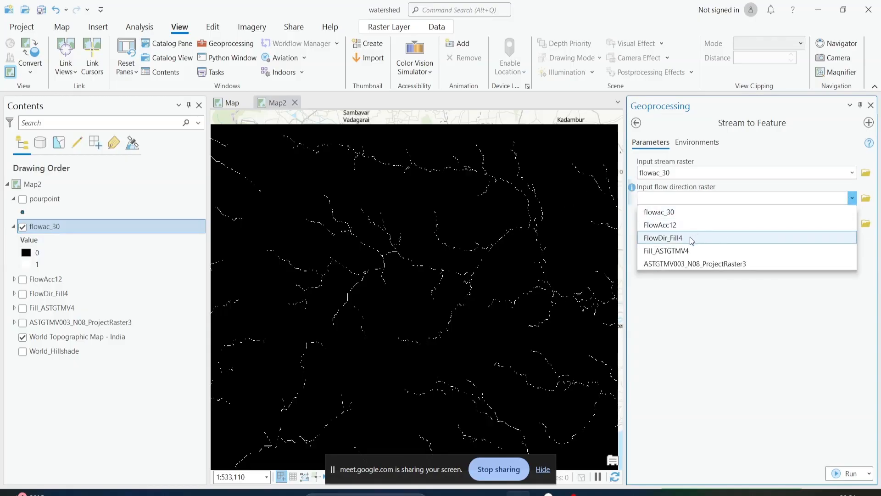
left_click(667, 238)
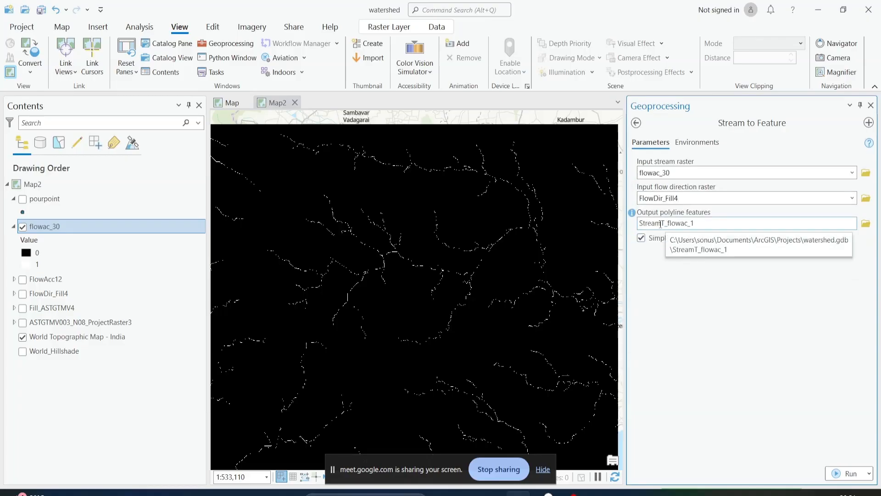
left_click_drag(662, 224, 880, 236)
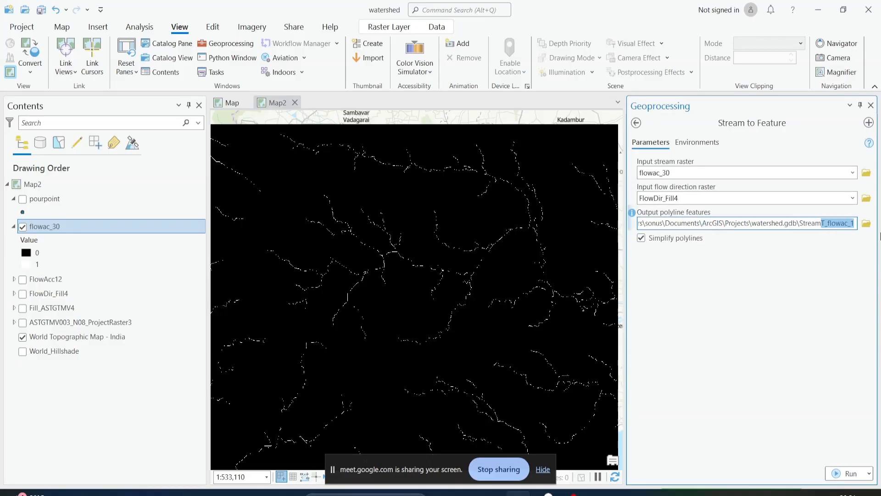
key("BackSpace")
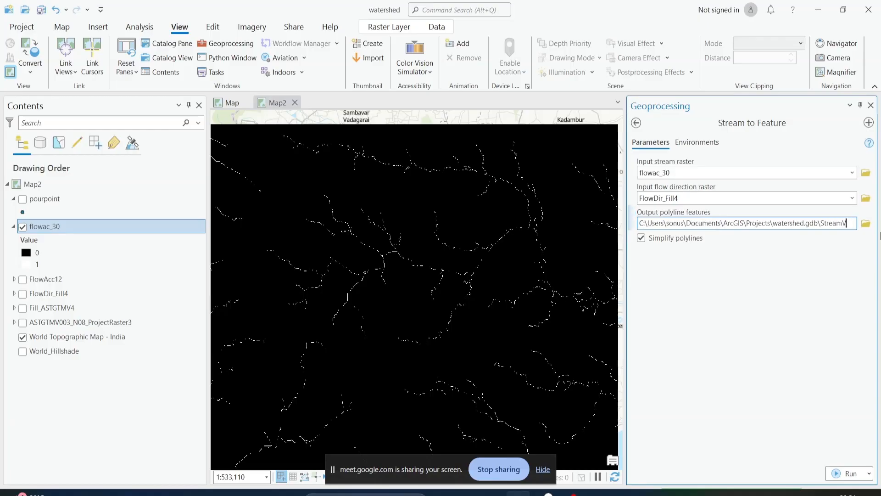
type("Vector")
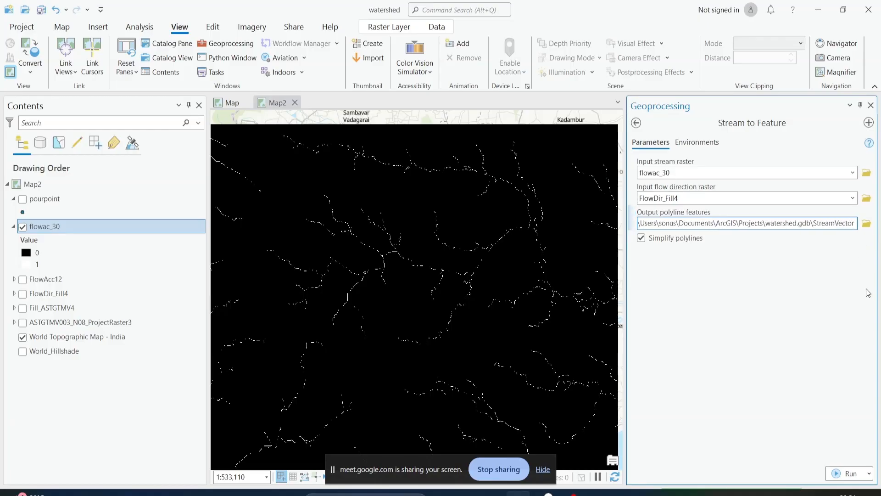
left_click(867, 289)
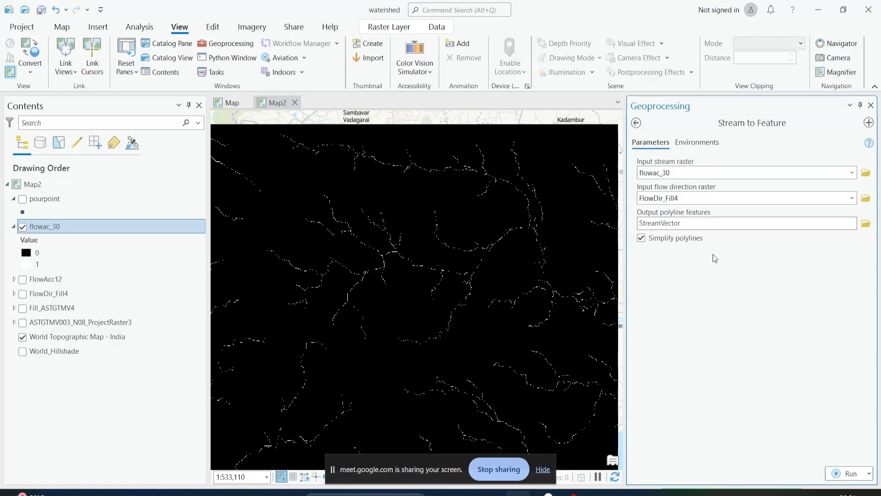
left_click(637, 123)
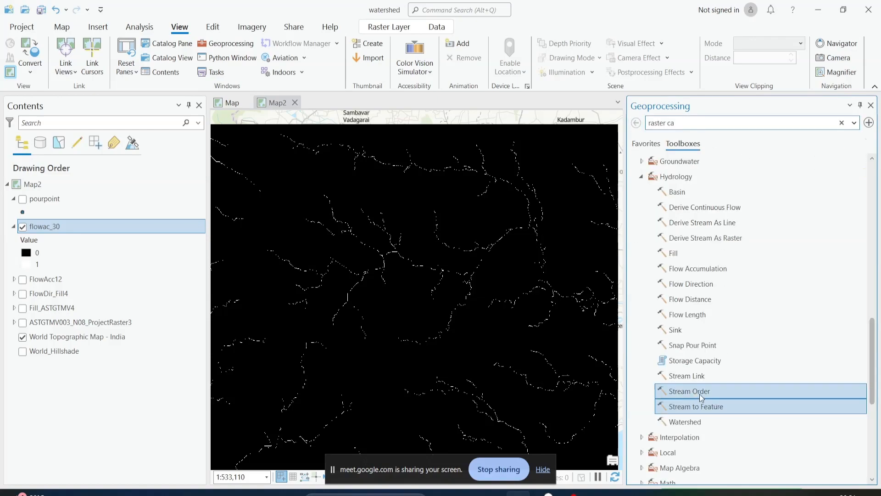
Switch to Paint and prepare a blank canvas for a stream-ordering sketch, undoing the trial stroke
scroll(385, 298, "down", 3)
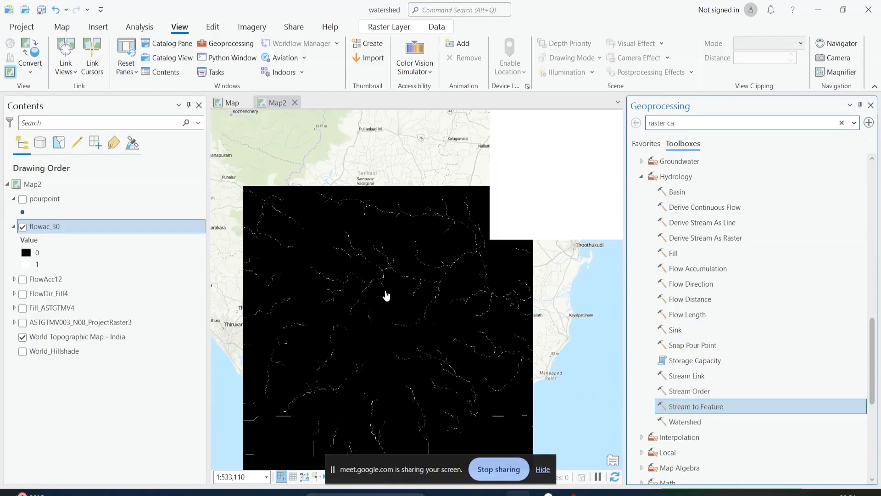
scroll(406, 258, "up", 2)
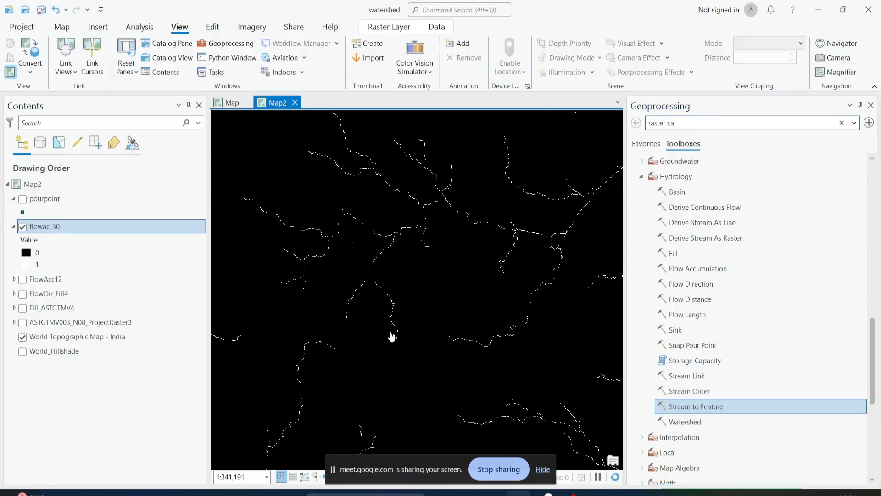
left_click_drag(419, 263, 471, 263)
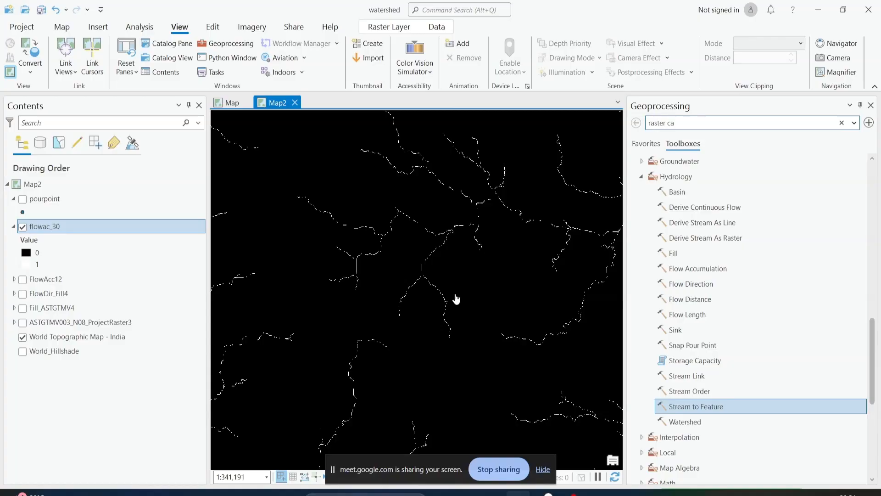
key("super")
type("paint")
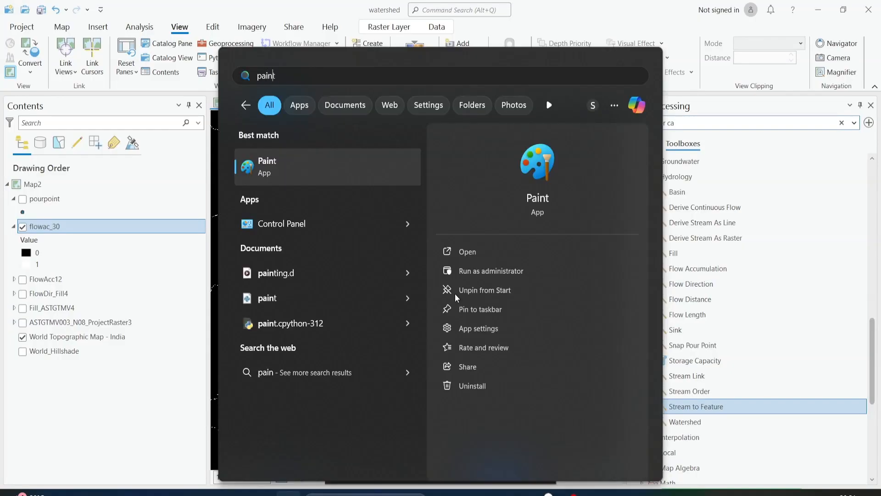
key("Return")
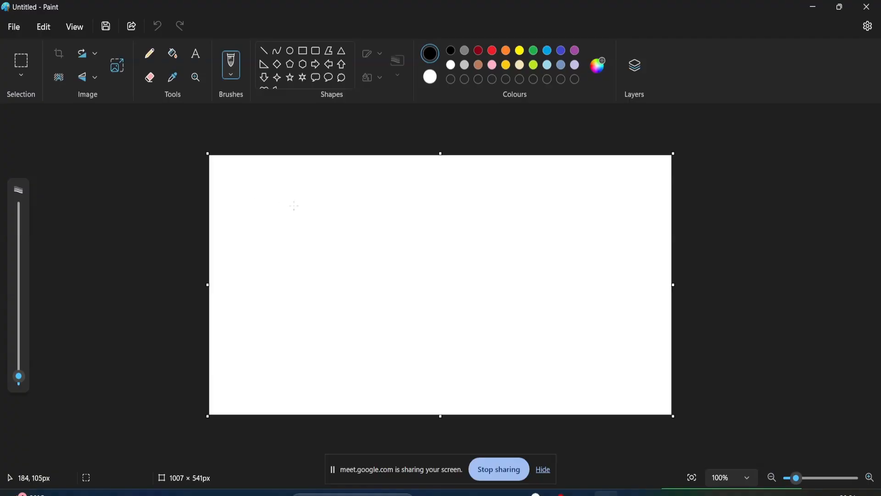
mouse_move(295, 206)
left_mouse_down()
mouse_move(429, 305)
mouse_move(506, 348)
left_mouse_up()
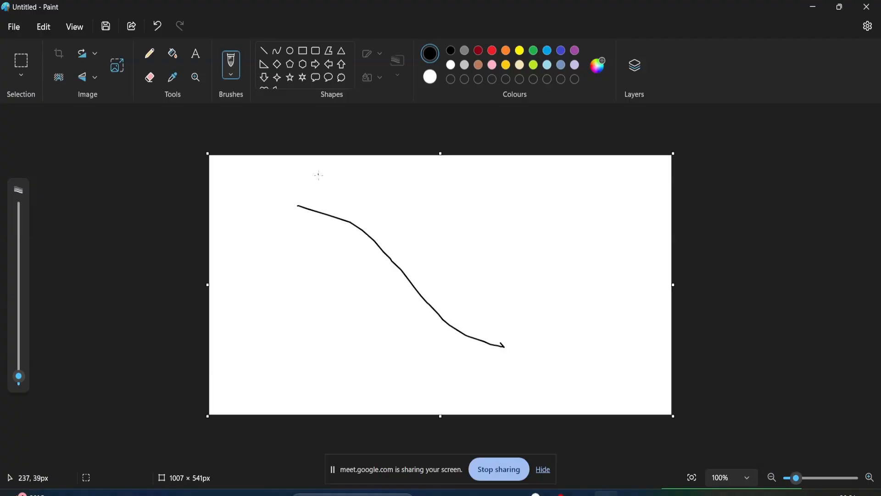
left_click(157, 26)
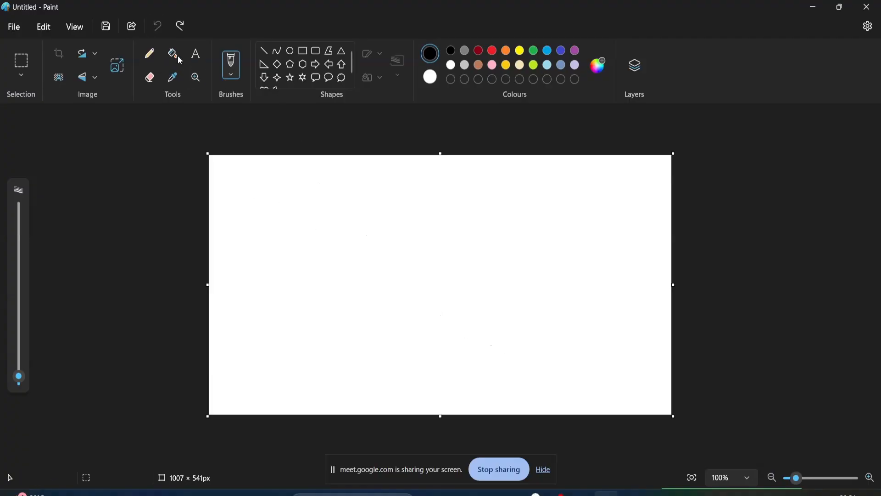
Sketch pairs of headwater streams labelled 1 meeting at Y junctions, and extend the second pair downstream as a stream labelled 2
left_click_drag(265, 192, 303, 216)
left_click_drag(310, 173, 304, 215)
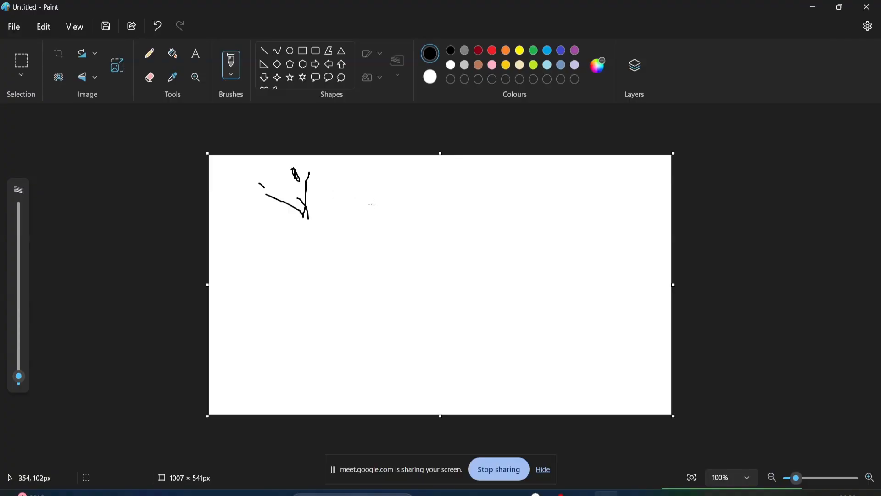
left_click_drag(355, 194, 385, 211)
left_click_drag(399, 177, 385, 205)
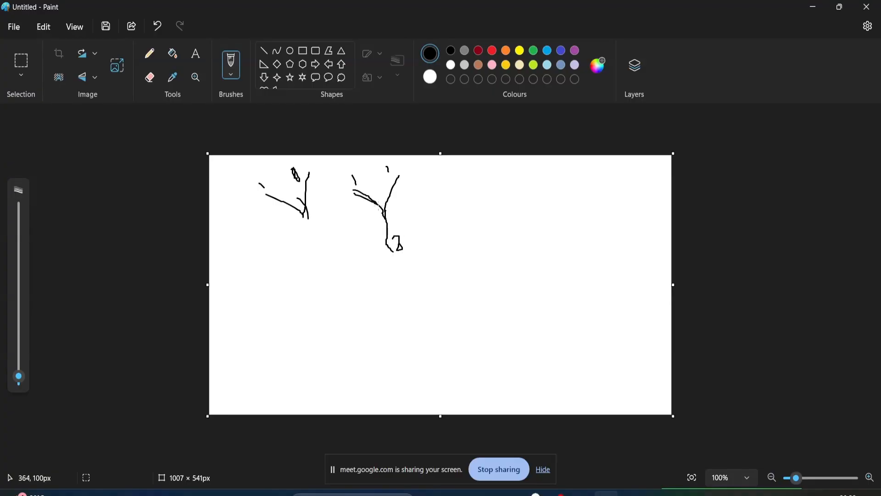
left_click_drag(399, 177, 386, 218)
left_click_drag(387, 240, 393, 271)
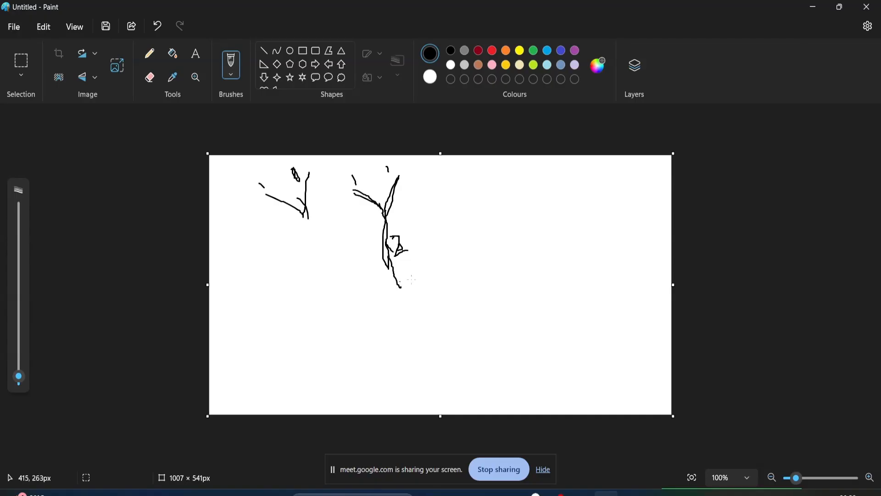
Add a side stream labelled 1, continue the main stream as 2, and join a branched tributary of order 2 to form order 3
left_click_drag(433, 251, 401, 289)
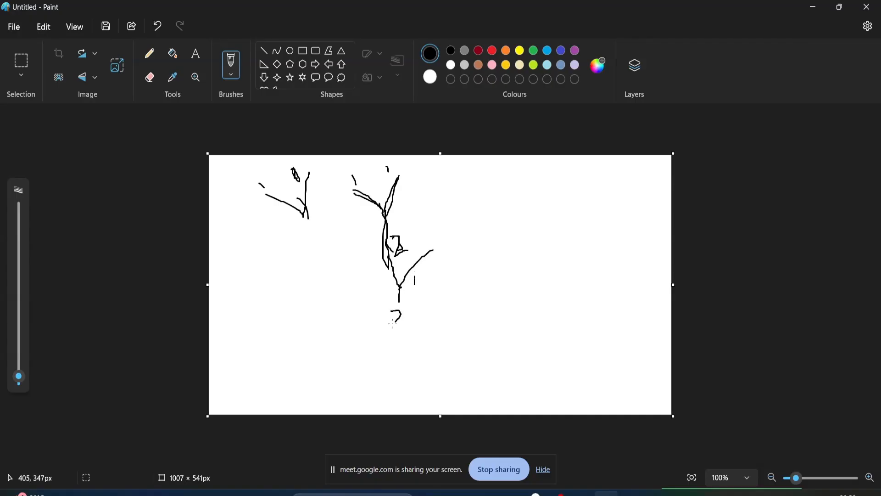
left_click_drag(399, 300, 412, 332)
left_click_drag(307, 326, 358, 328)
mouse_move(326, 290)
left_mouse_down()
mouse_move(380, 339)
mouse_move(355, 342)
mouse_move(405, 353)
mouse_move(413, 343)
mouse_move(415, 368)
left_mouse_up()
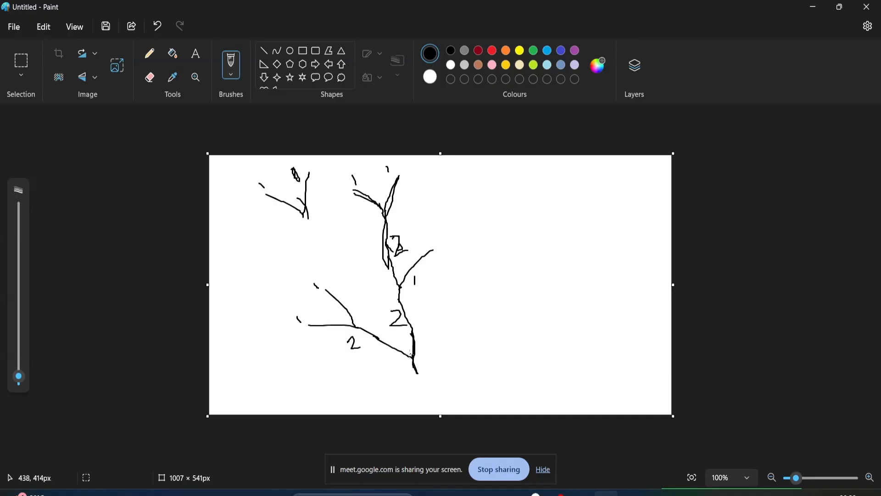
left_click_drag(436, 362, 426, 367)
Write the equal-order junction rules 1+1=2, 2+2=3 and 3+3=4 beside the stream sketch
mouse_move(505, 175)
left_mouse_down()
mouse_move(507, 211)
mouse_move(545, 207)
left_mouse_up()
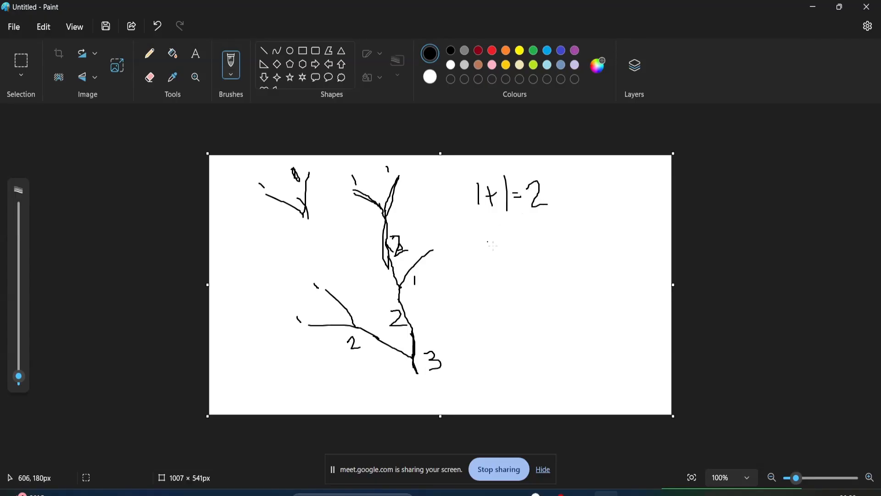
mouse_move(485, 238)
left_mouse_down()
mouse_move(498, 257)
mouse_move(510, 249)
mouse_move(508, 260)
mouse_move(551, 248)
mouse_move(544, 262)
left_mouse_up()
mouse_move(490, 288)
left_mouse_down()
mouse_move(500, 298)
mouse_move(488, 313)
mouse_move(520, 302)
left_mouse_up()
left_click_drag(511, 297, 511, 310)
mouse_move(523, 288)
left_mouse_down()
mouse_move(534, 286)
mouse_move(528, 312)
left_mouse_up()
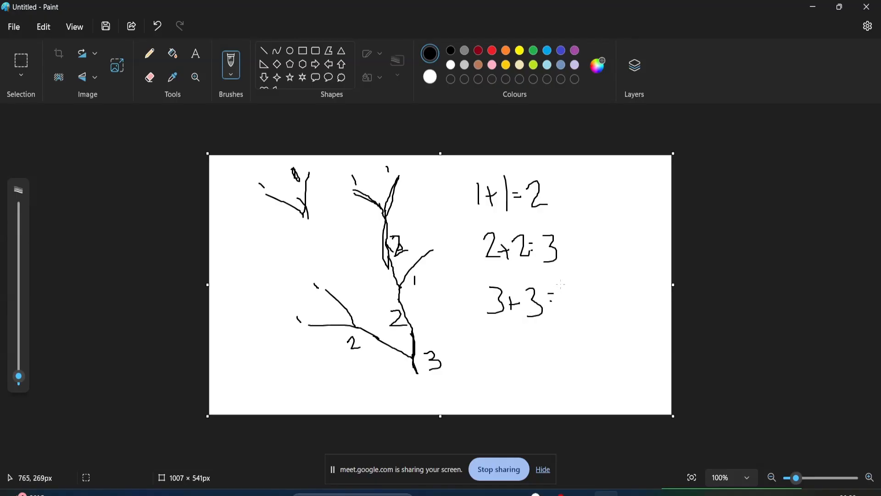
mouse_move(561, 284)
left_mouse_down()
mouse_move(574, 301)
mouse_move(570, 316)
left_mouse_up()
Write the unequal-order rules 1+2=2 and 2+3=3, and outline the equal-order rules
left_click_drag(584, 167, 584, 196)
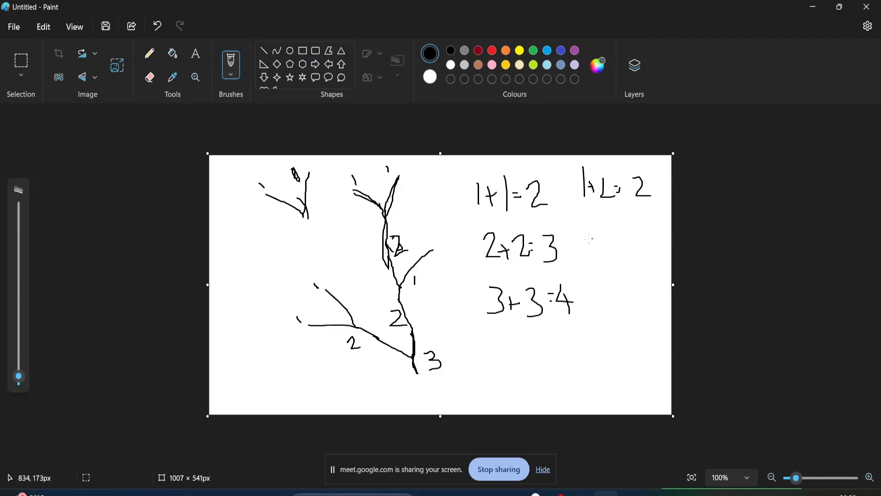
mouse_move(586, 233)
left_mouse_down()
mouse_move(592, 252)
mouse_move(643, 262)
left_mouse_up()
mouse_move(480, 271)
left_mouse_down()
mouse_move(542, 271)
mouse_move(577, 225)
mouse_move(530, 160)
mouse_move(471, 251)
mouse_move(513, 348)
mouse_move(576, 307)
mouse_move(582, 211)
left_mouse_up()
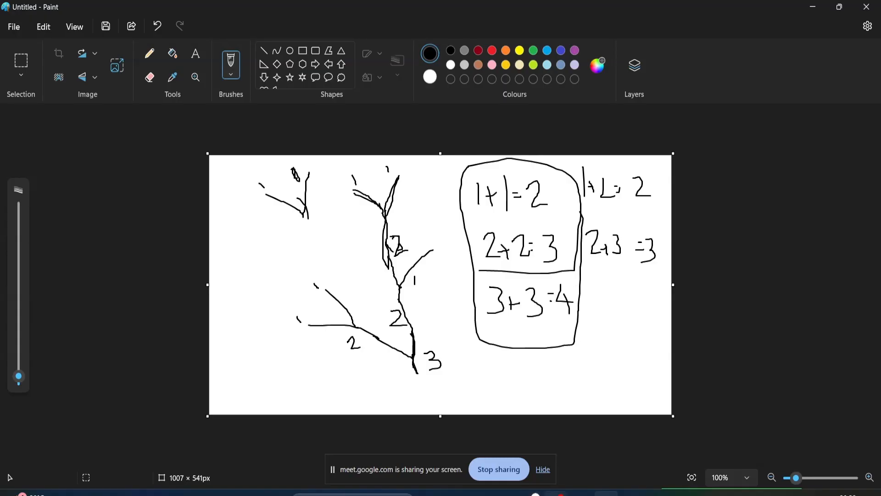
Switch back to ArcGIS Pro and open the Stream Order tool from the Hydrology toolset
left_click(505, 493)
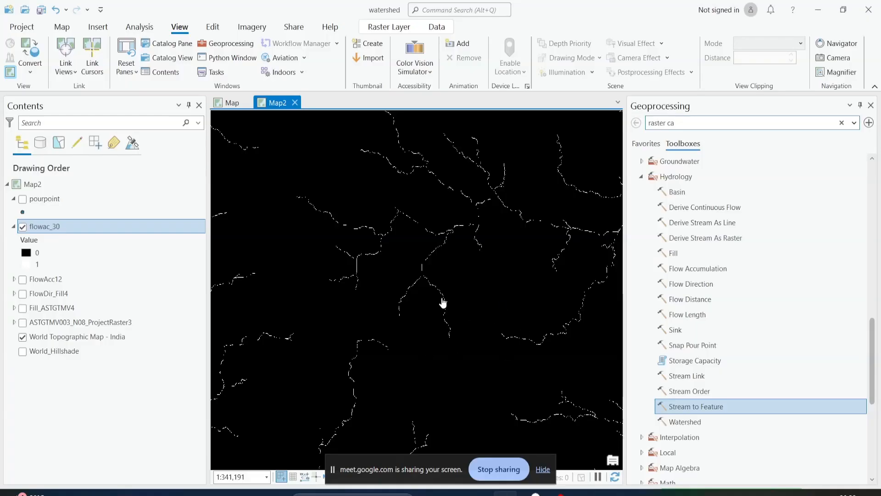
scroll(442, 303, "down", 2)
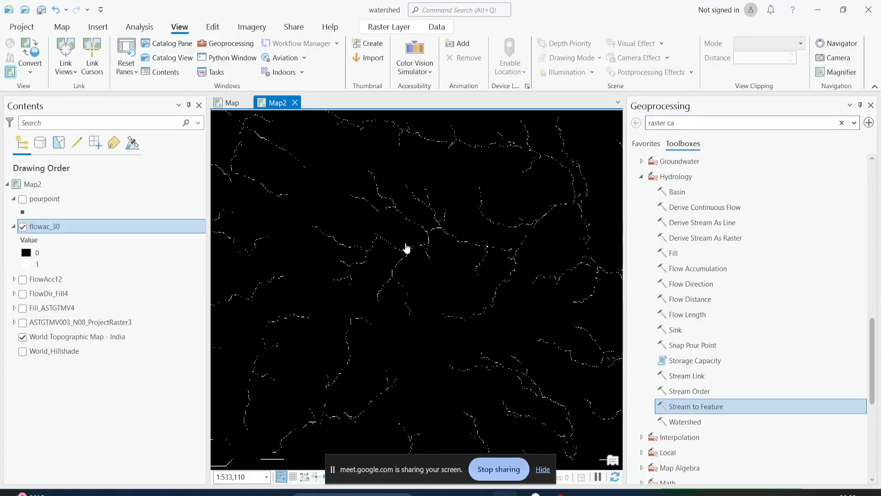
left_click(680, 391)
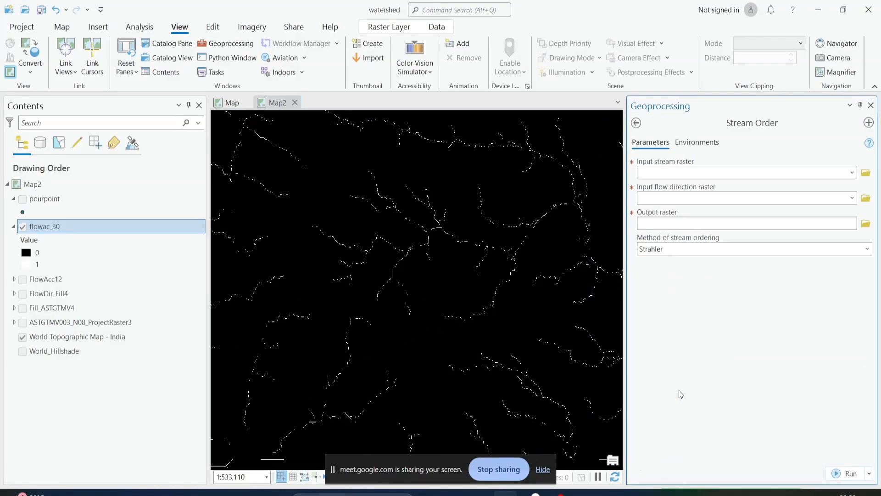
Set flowac_30 as the Stream Order tool's input stream raster and FlowDir_Fill4 as its flow direction raster
left_click(849, 173)
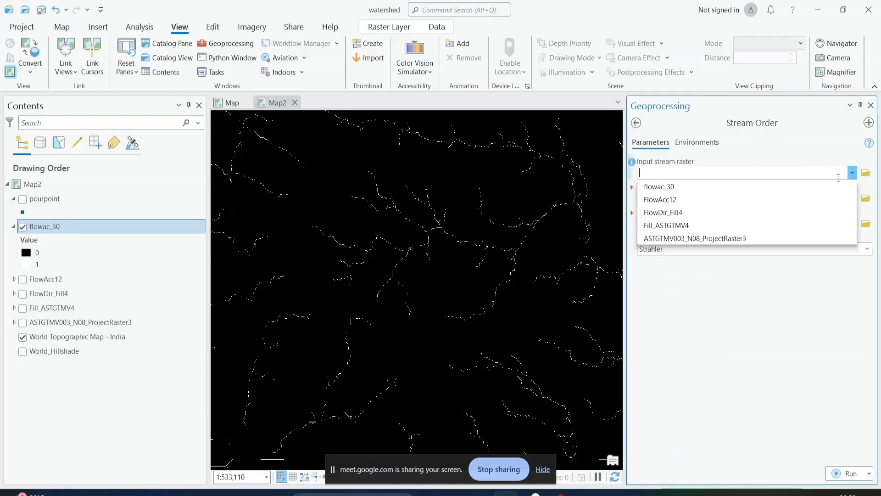
left_click(770, 186)
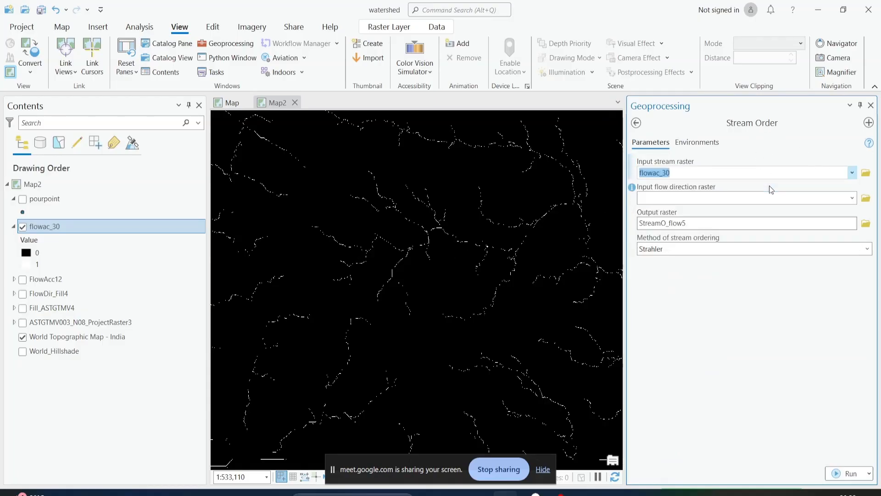
left_click(852, 198)
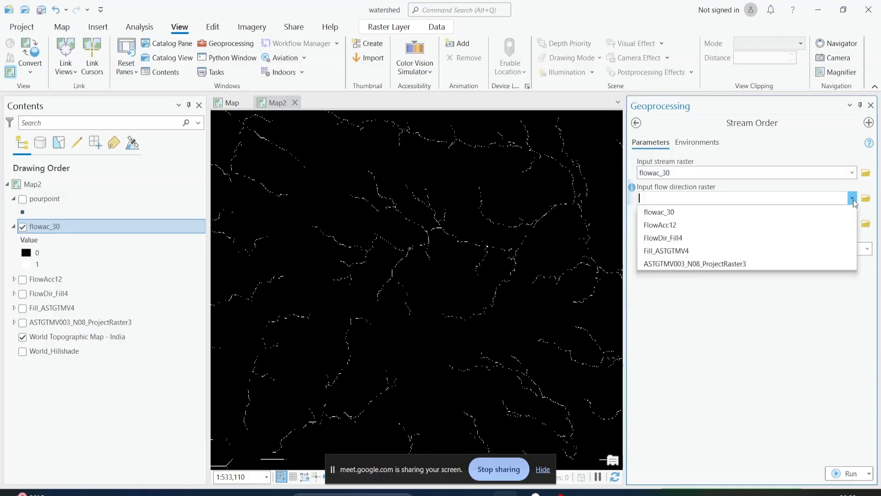
left_click(683, 239)
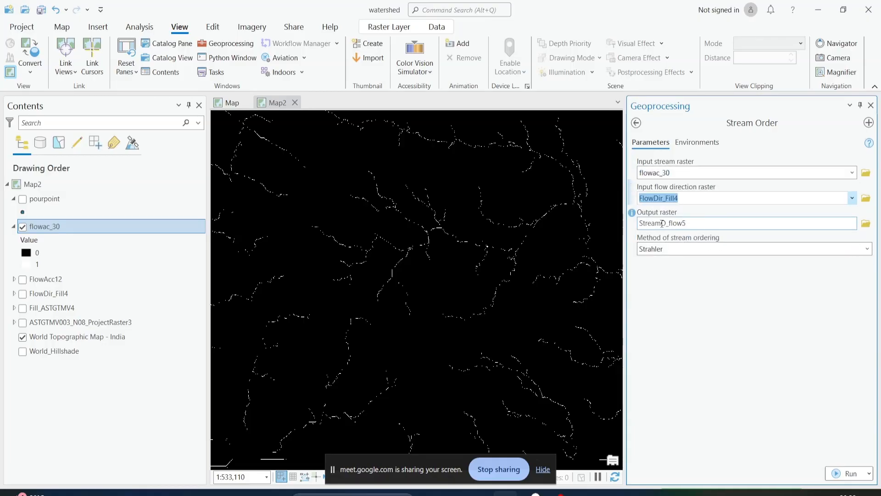
Name the output raster StreamOrder and run the Stream Order tool with the Strahler method
left_click(830, 223)
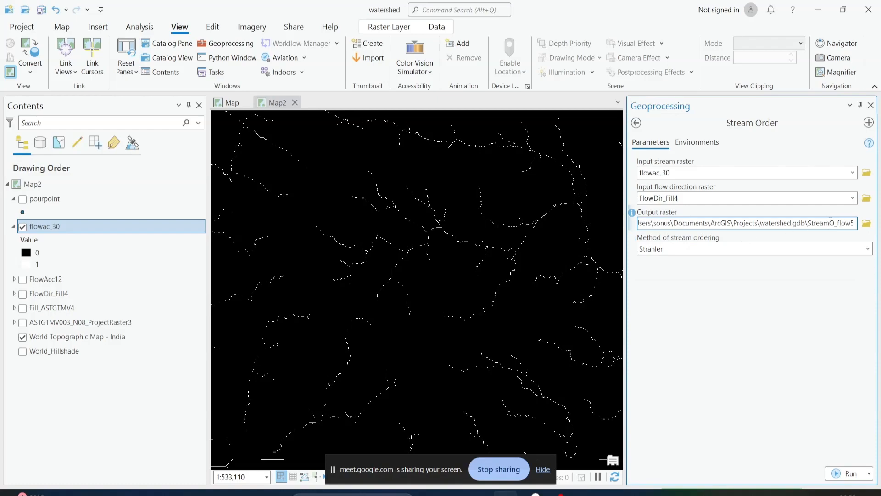
left_click_drag(831, 223, 865, 225)
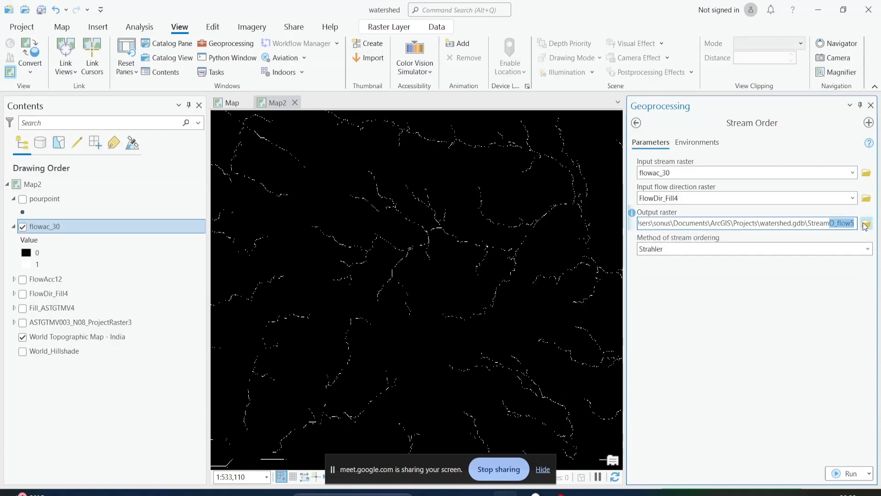
type("Order")
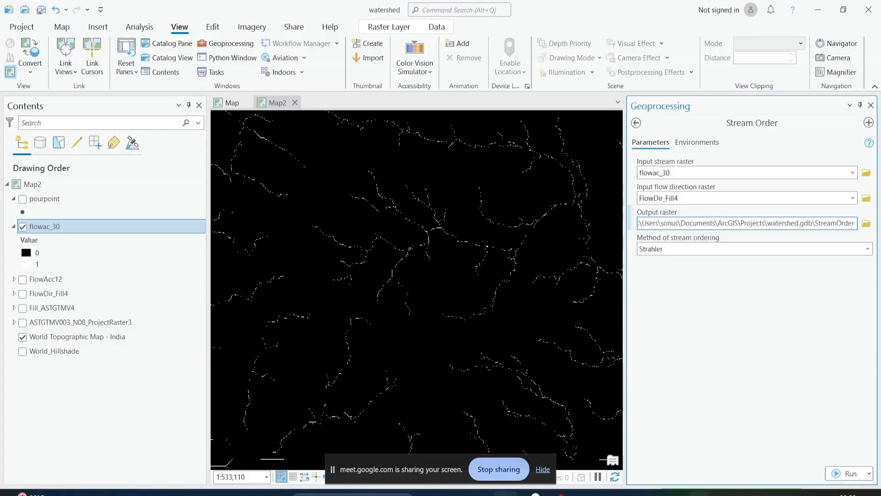
left_click(740, 418)
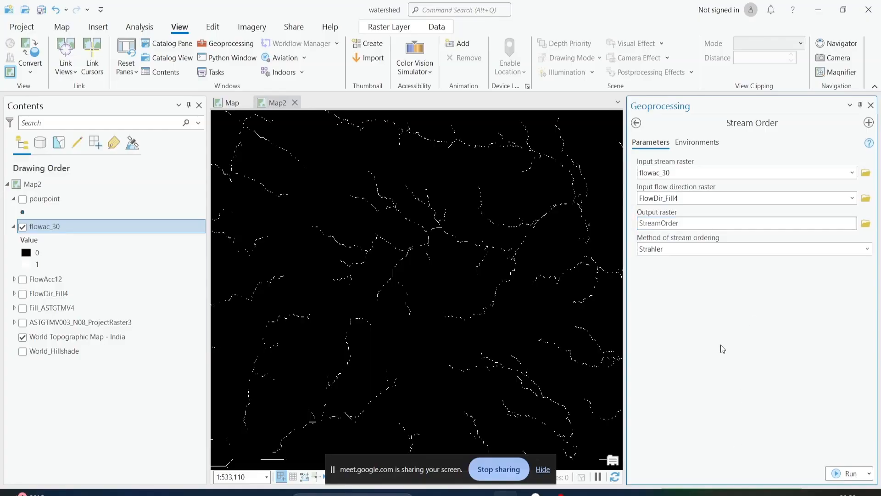
left_click(850, 472)
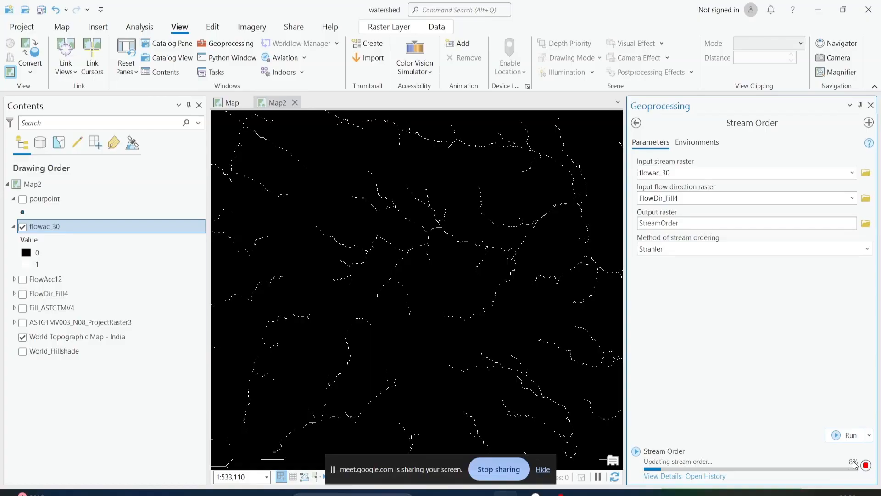
Review the available stream ordering methods and the junction sketch in Paint, and return to ArcGIS Pro
left_click(867, 249)
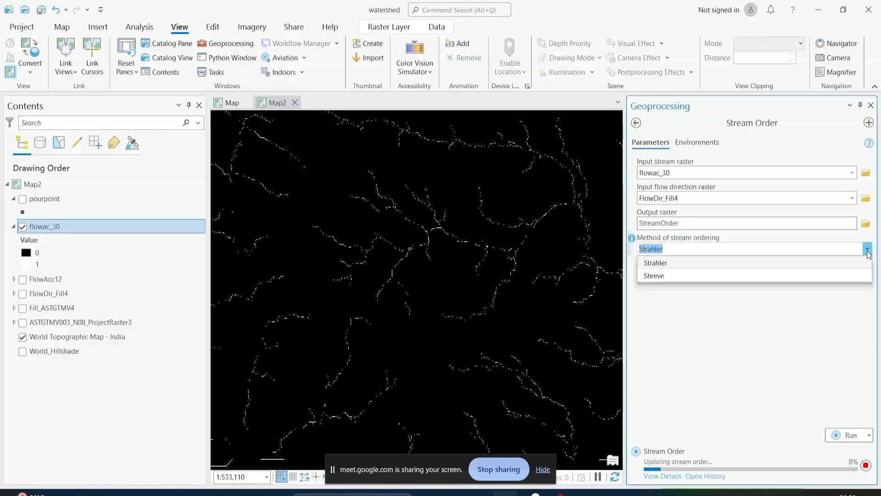
left_click(713, 259)
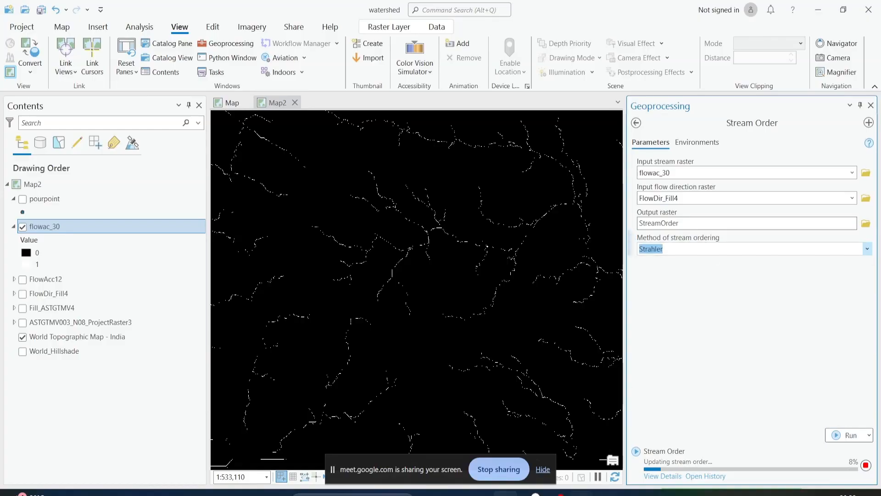
left_click(581, 494)
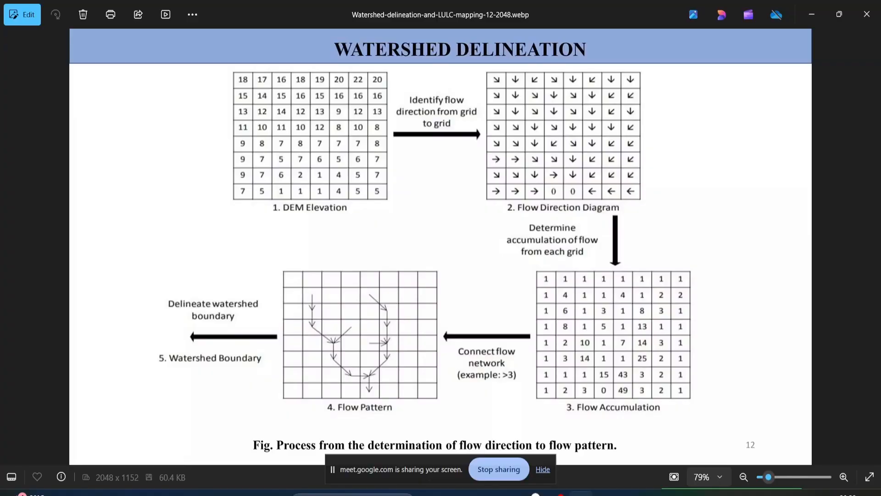
left_click(581, 493)
left_click(606, 494)
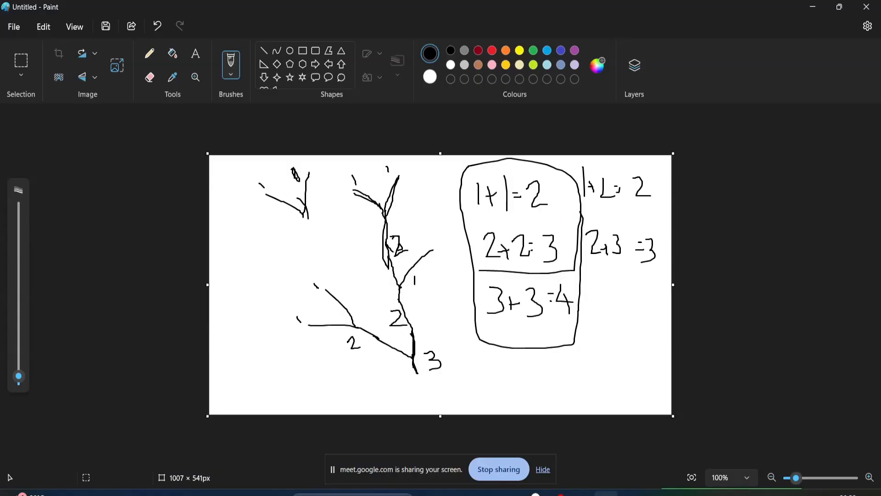
left_click(606, 493)
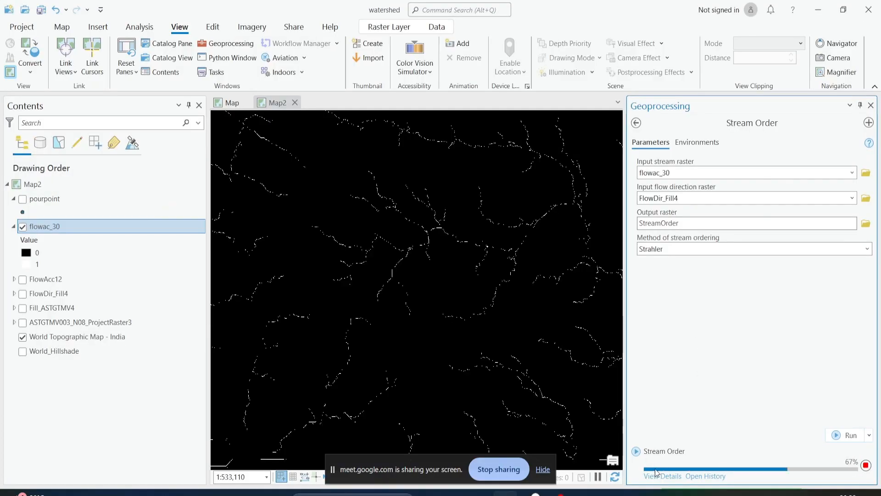
left_click(656, 475)
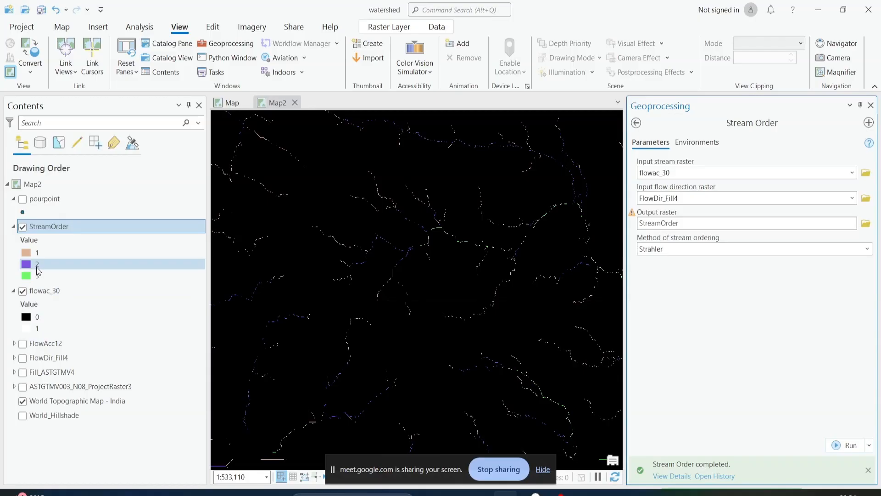
Compare the StreamOrder raster with and without flowac_30 beneath it, and inspect where first-order streams join
left_click(23, 292)
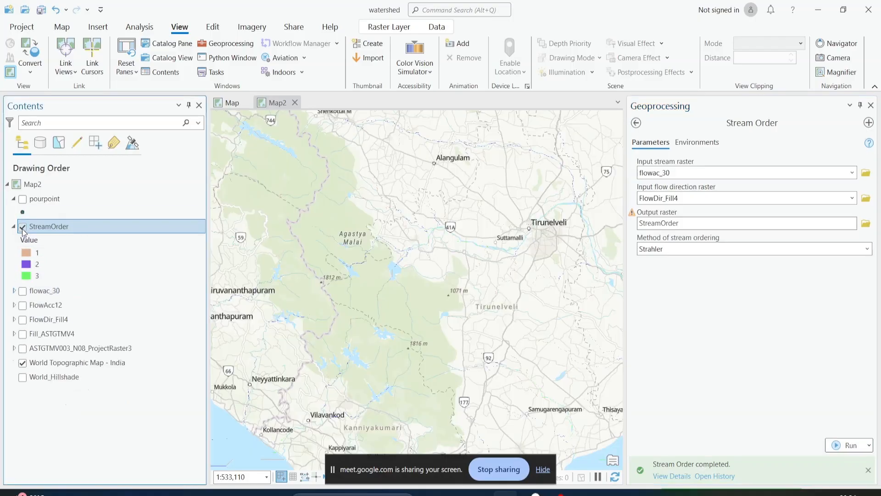
left_click(22, 290)
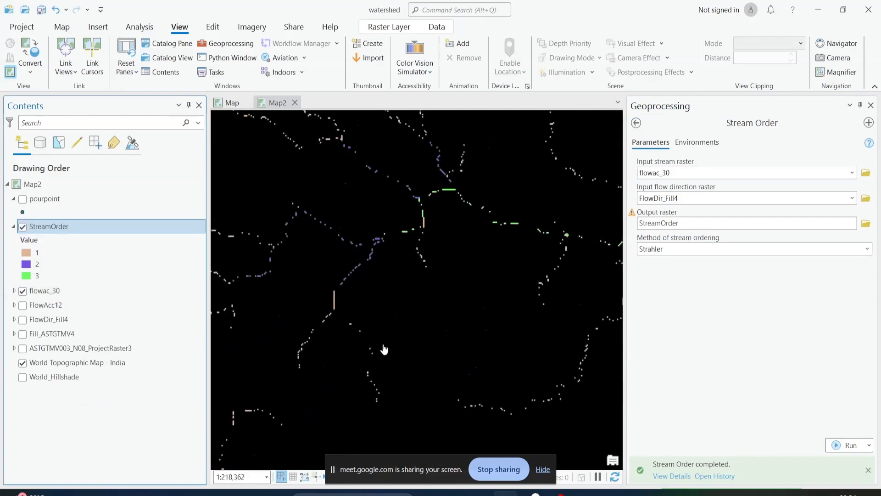
scroll(414, 303, "up", 3)
scroll(390, 315, "up", 2)
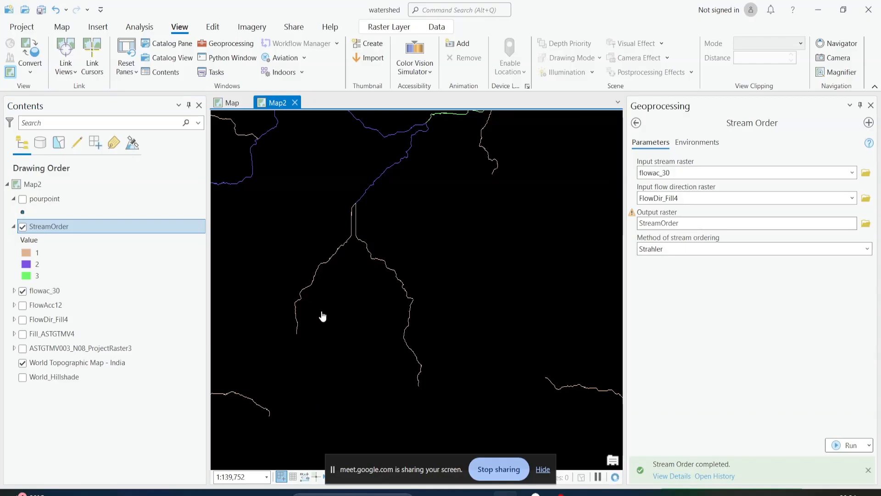
left_click_drag(380, 299, 394, 391)
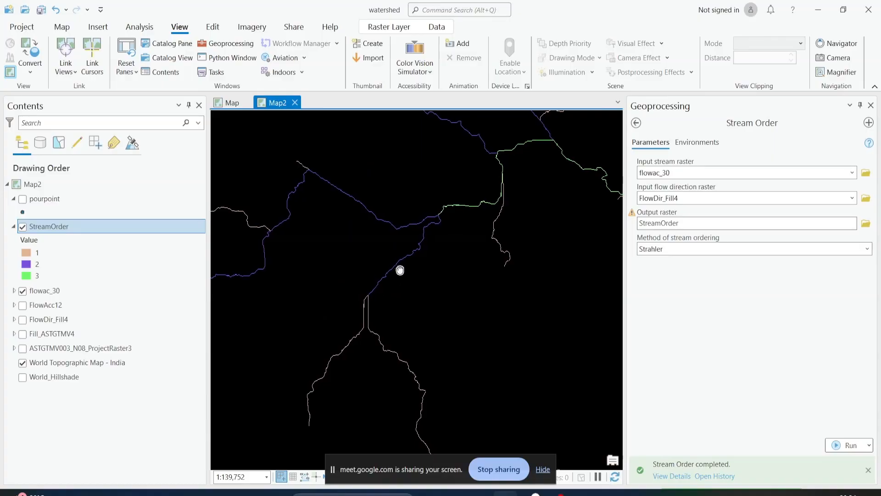
left_click_drag(399, 269, 493, 292)
scroll(334, 338, "up", 1)
scroll(333, 339, "up", 2)
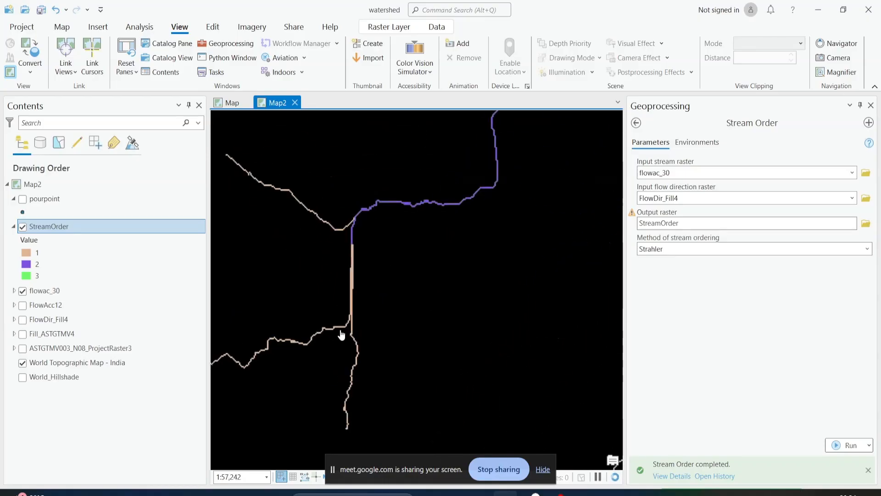
Trace the second-order streams along their course to the junction where the third-order stream begins
scroll(355, 341, "down", 3)
left_click_drag(369, 324, 329, 338)
scroll(315, 315, "up", 2)
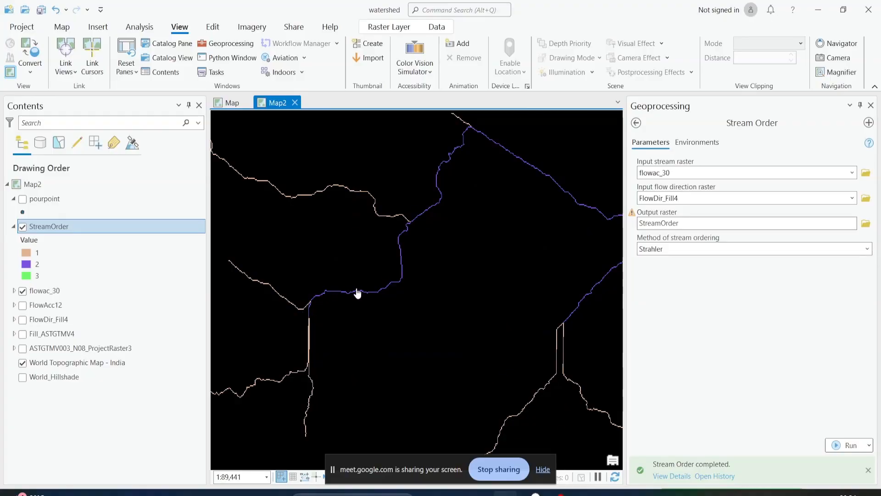
left_click_drag(401, 281, 368, 335)
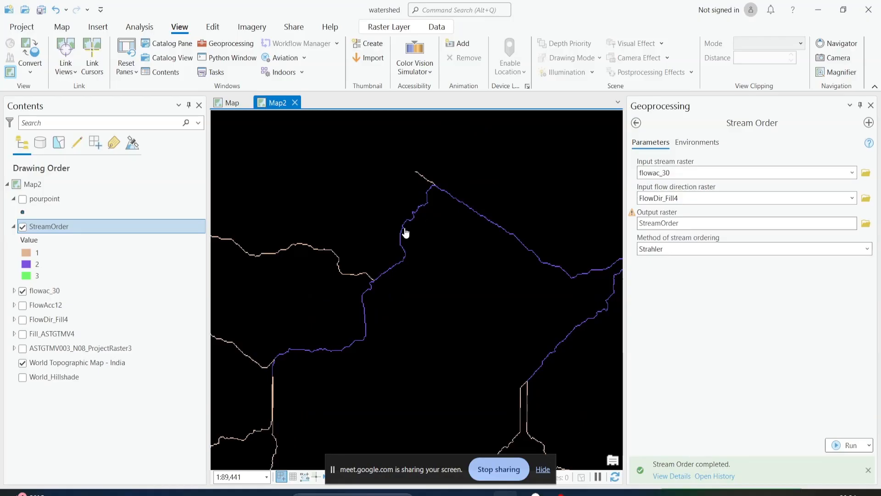
left_click_drag(427, 206, 321, 216)
left_click_drag(484, 315, 406, 355)
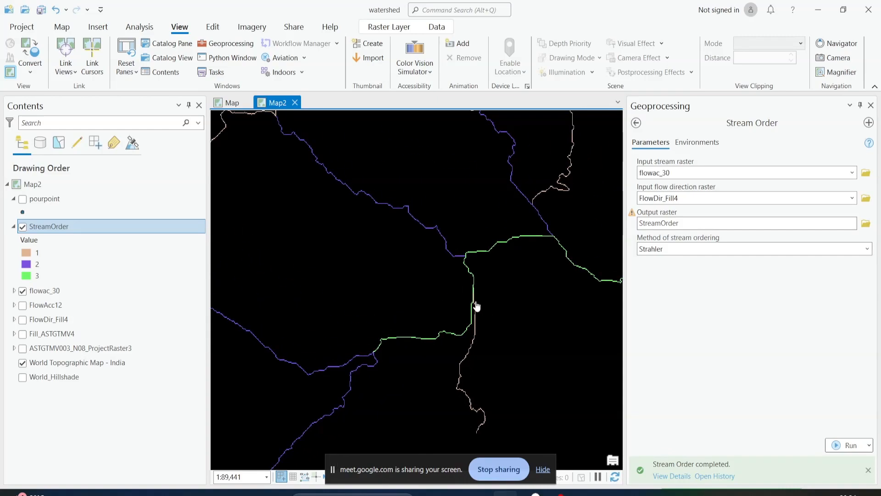
Follow the third-order stream downstream to the raster's eastern edge and examine the overall stream network
scroll(474, 289, "down", 2)
left_click_drag(545, 278, 393, 279)
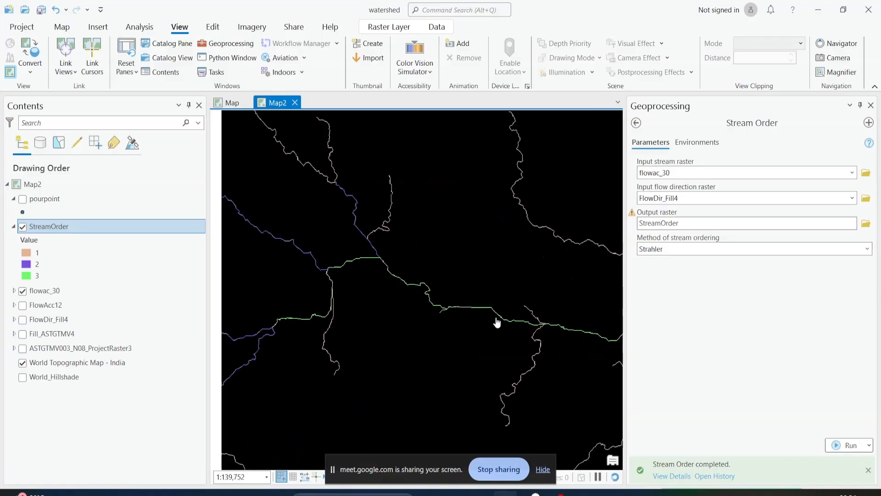
scroll(519, 330, "down", 3)
left_click_drag(555, 354, 384, 328)
scroll(507, 321, "down", 2)
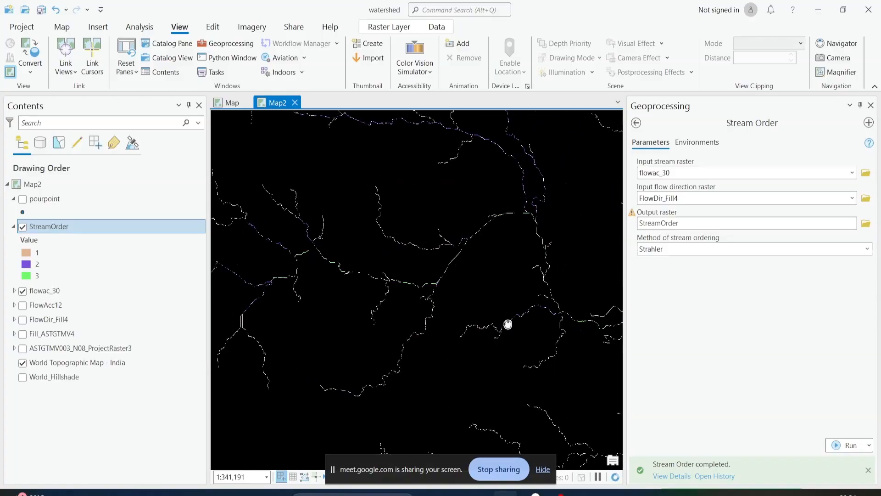
scroll(486, 311, "down", 2)
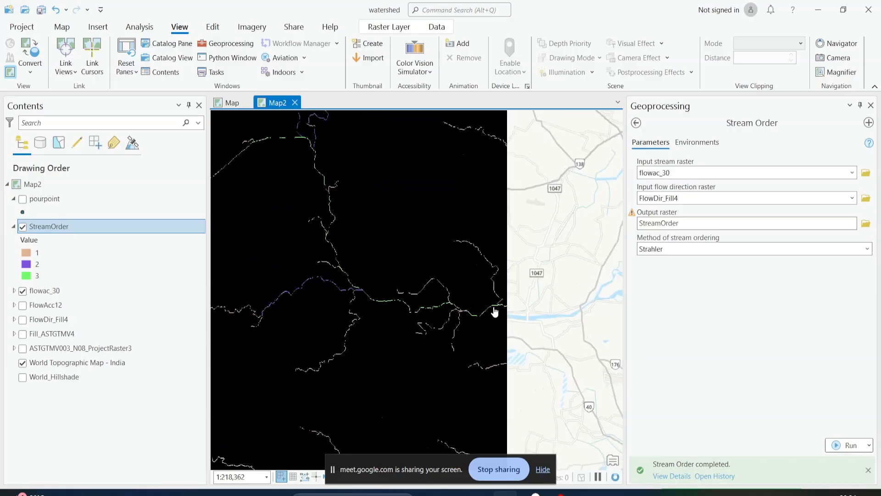
left_click_drag(431, 328, 557, 311)
left_click_drag(408, 318, 406, 238)
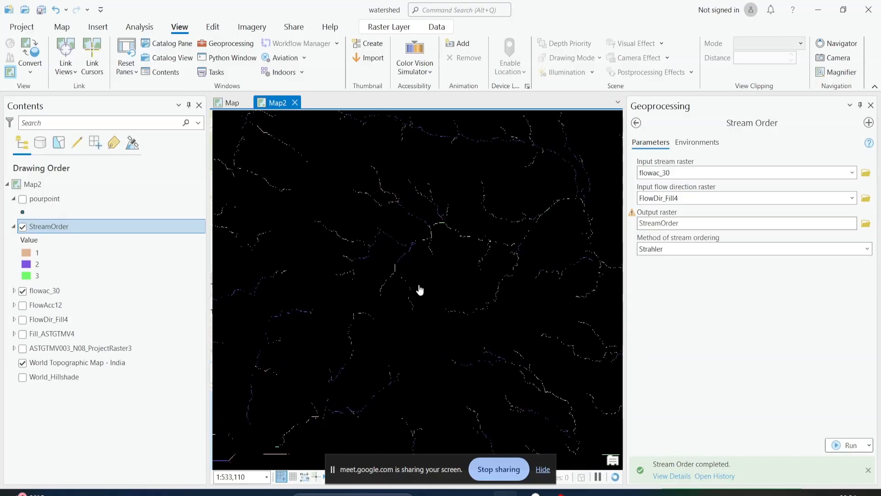
Hide the flowac_30 layer and open the Stream to Feature tool
left_click(22, 291)
left_click(636, 123)
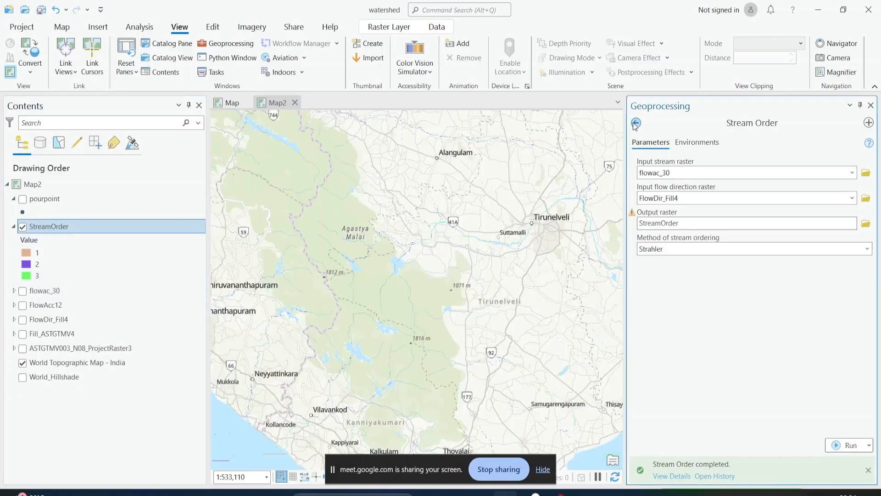
left_click(712, 404)
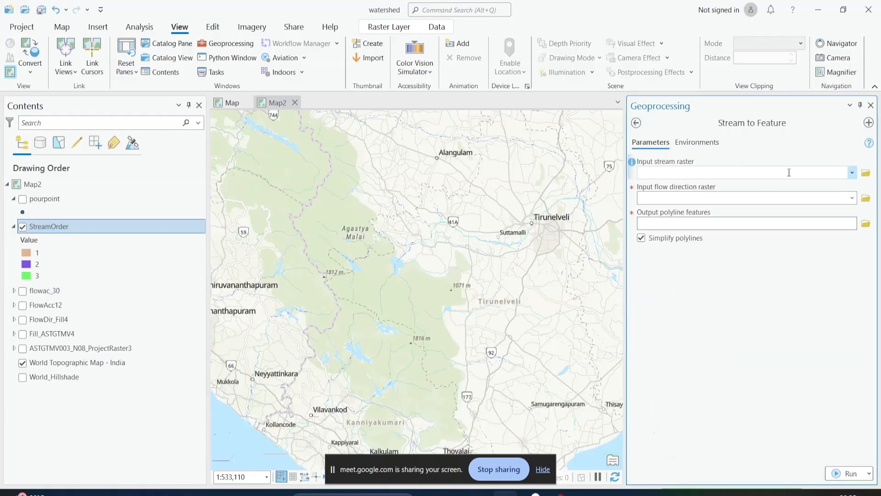
Set StreamOrder as the input stream raster and FlowDir_Fill4 as the flow direction raster for Stream to Feature
left_click(852, 173)
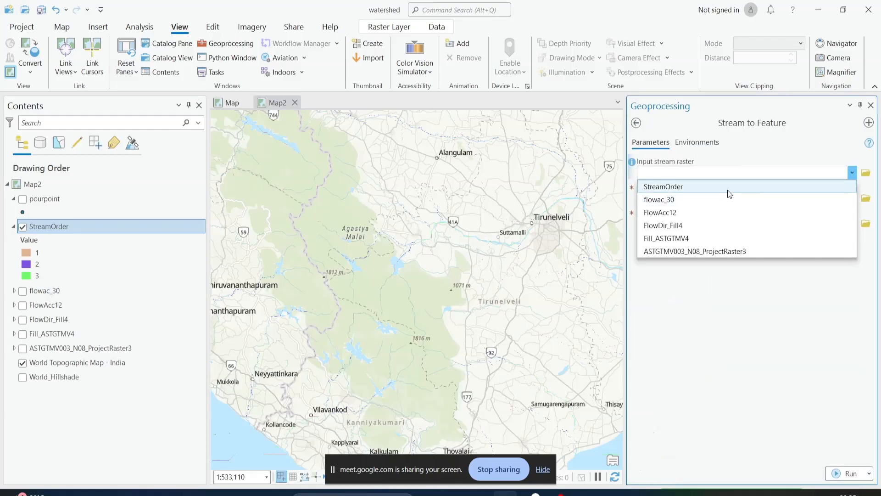
left_click(726, 188)
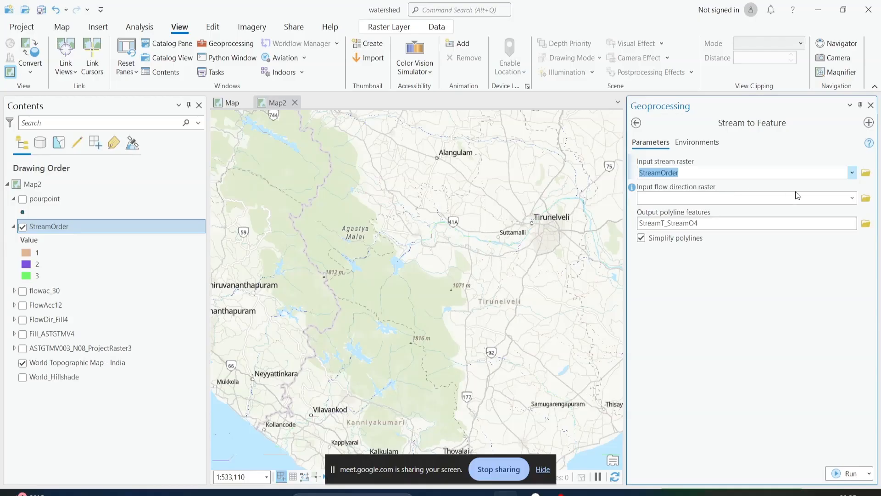
left_click(852, 198)
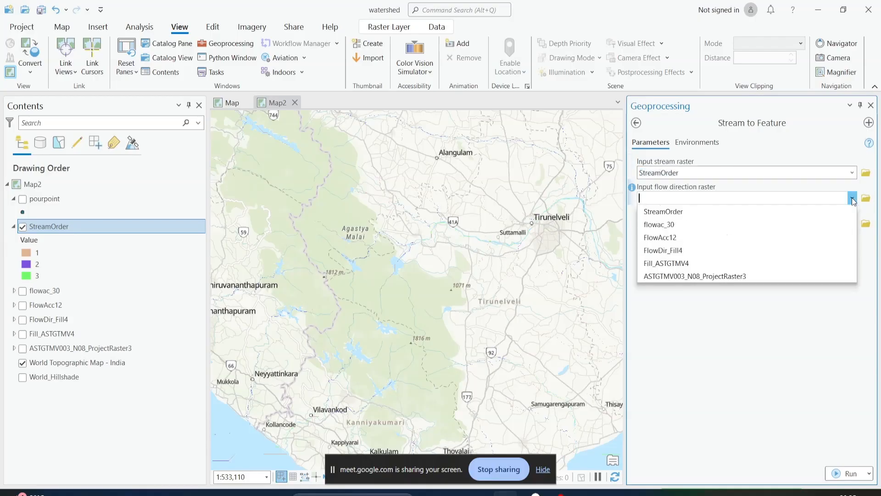
left_click(728, 247)
Name the output polyline features StreamVector and run Stream to Feature with polyline simplification enabled
left_click(667, 223)
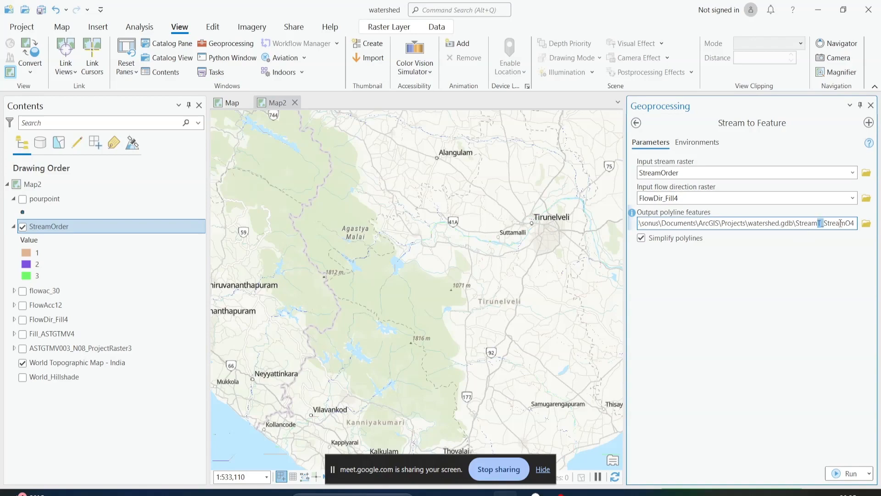
left_click_drag(841, 223, 876, 227)
type("Vector")
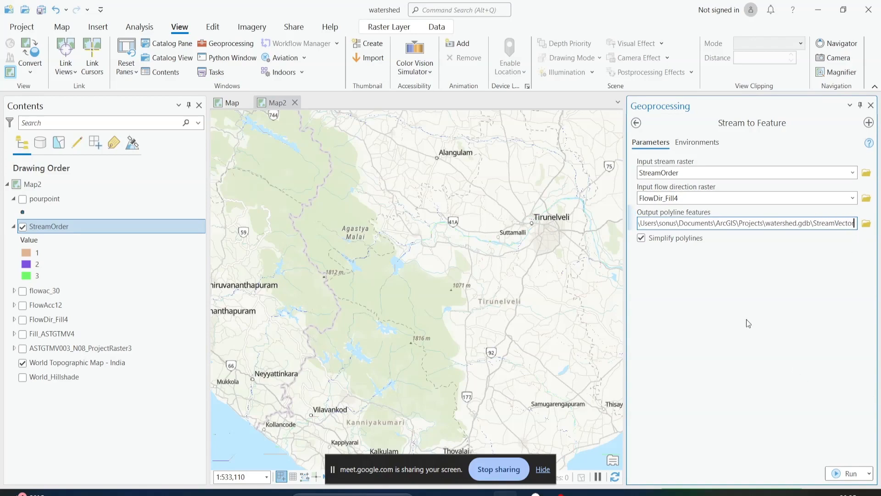
left_click(847, 473)
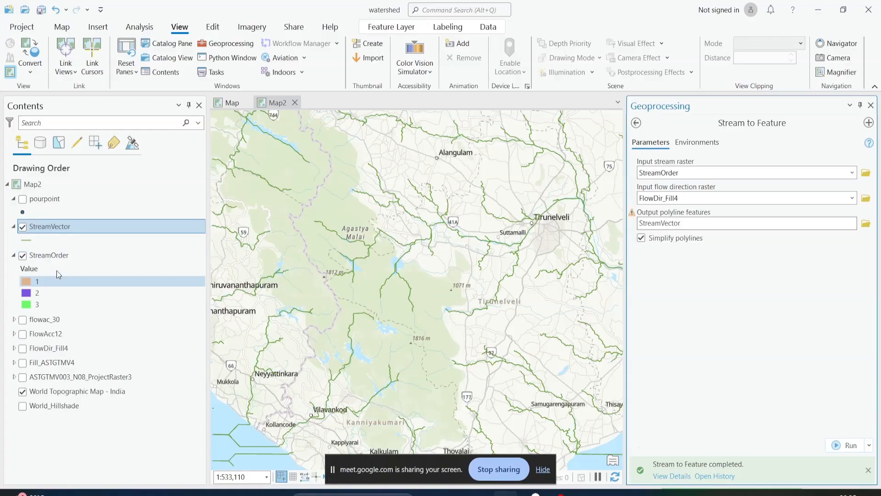
Hide the StreamOrder raster and symbolize the StreamVector layer with unique values based on the grid_code field
left_click(22, 256)
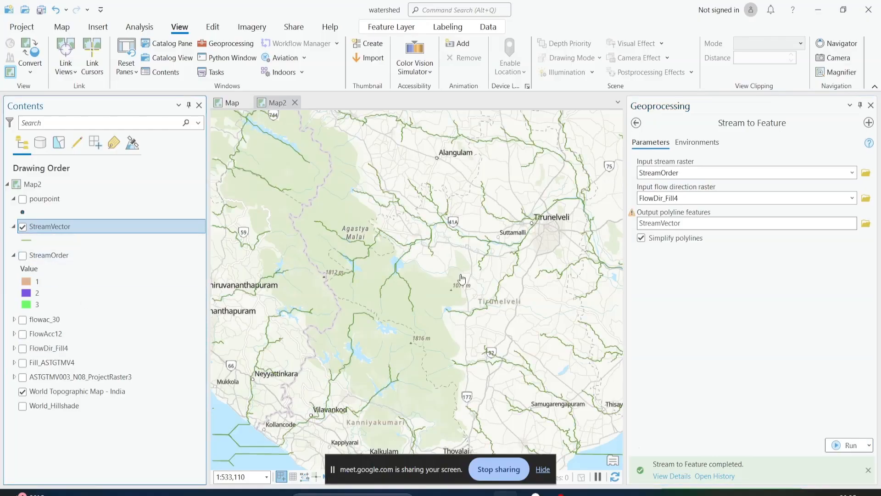
right_click(44, 226)
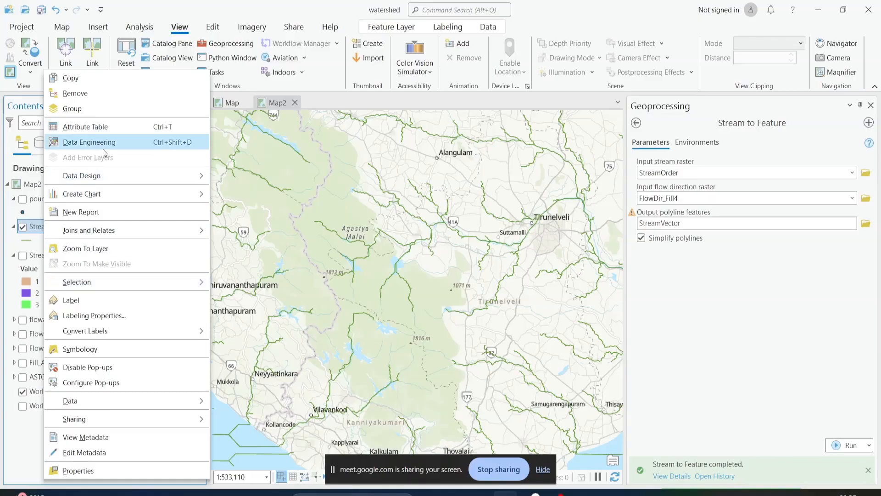
left_click(79, 349)
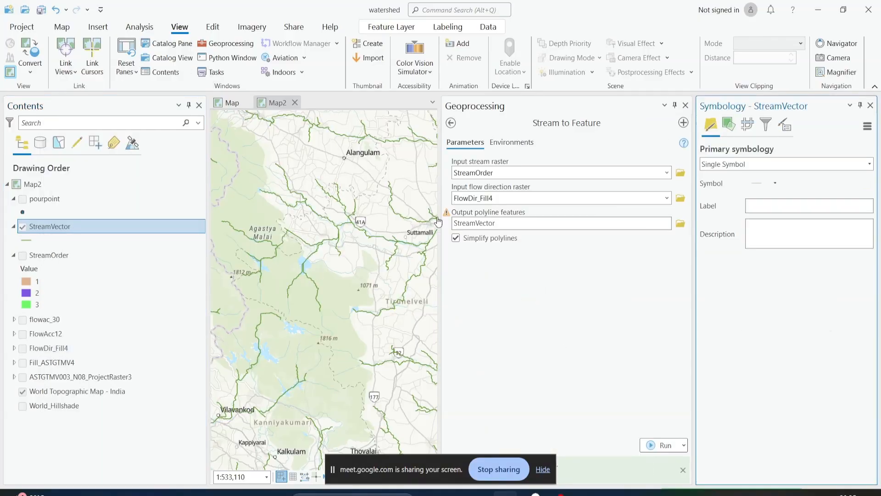
left_click(775, 164)
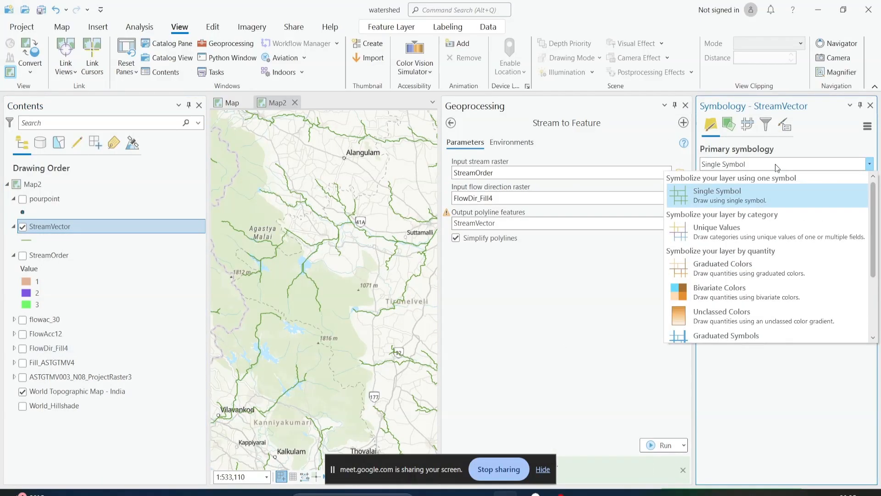
left_click(769, 230)
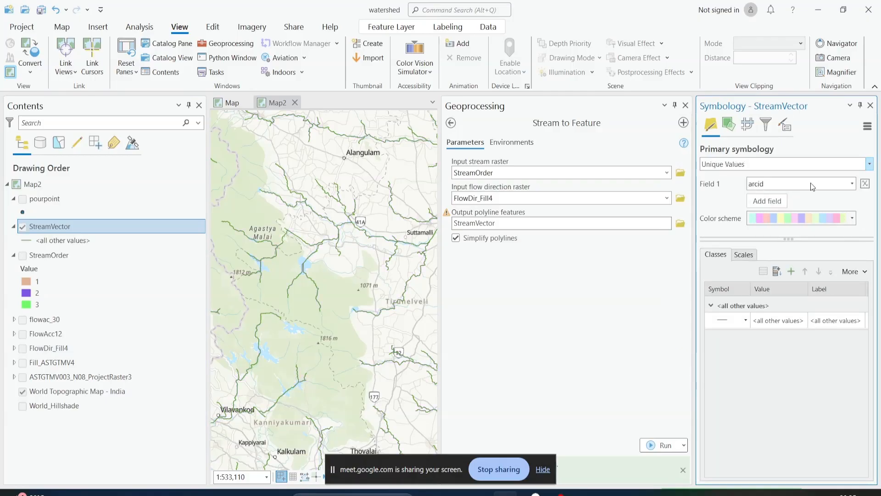
left_click(811, 183)
left_click(802, 208)
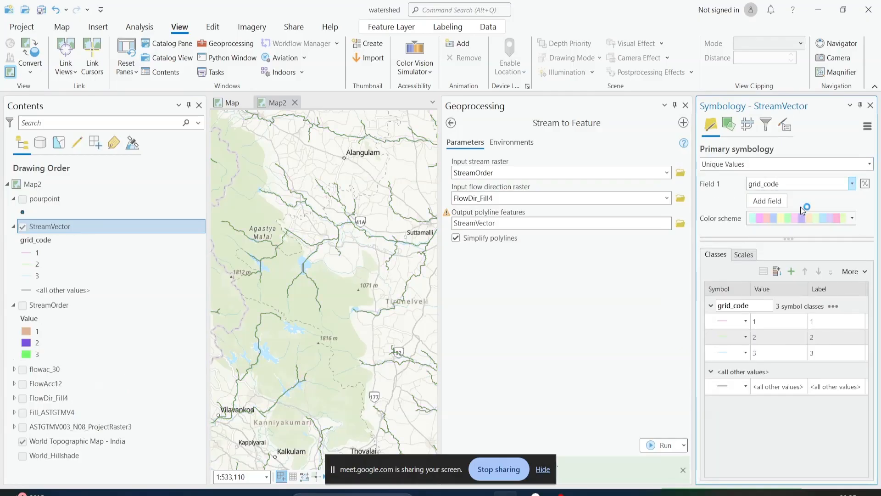
left_click(788, 183)
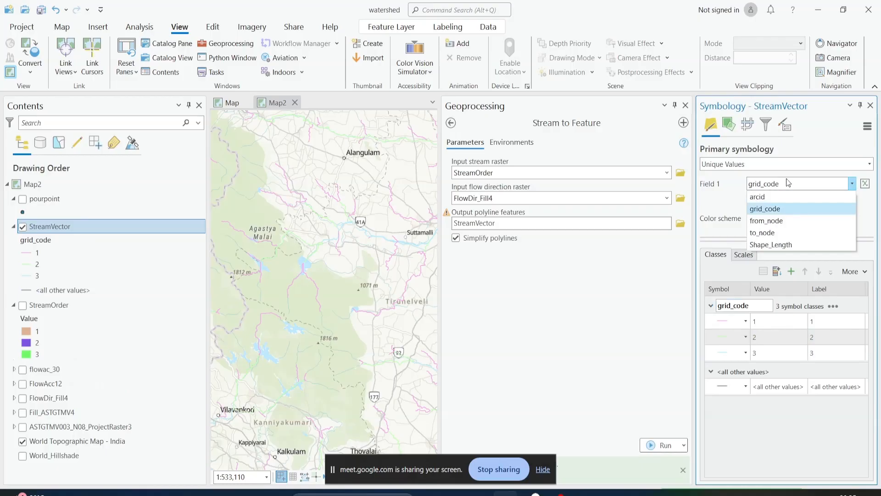
left_click(778, 209)
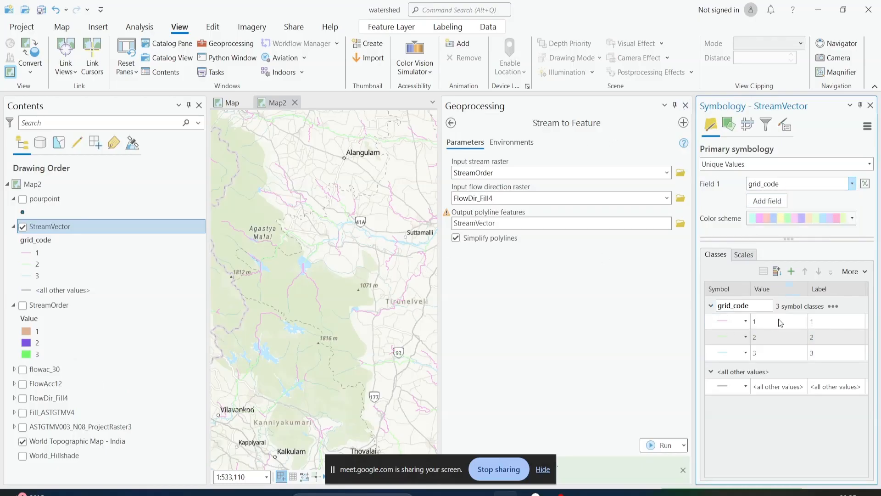
left_click(739, 325)
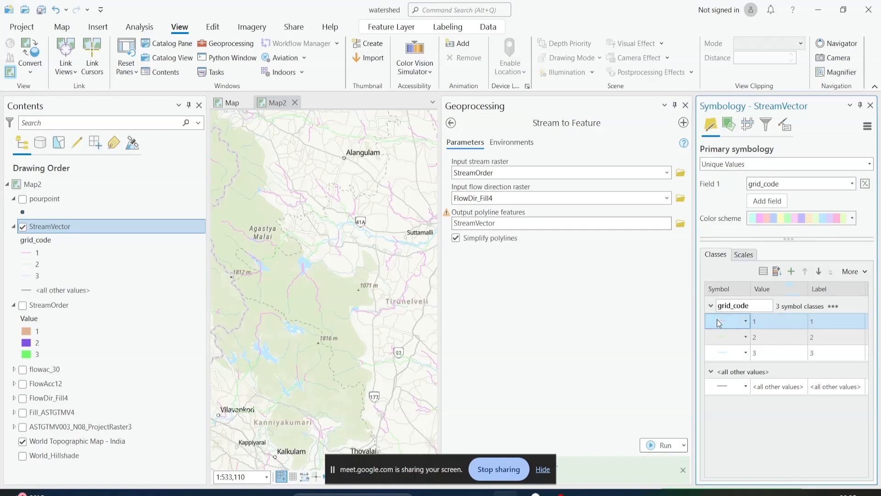
left_click(718, 322)
left_click(717, 320)
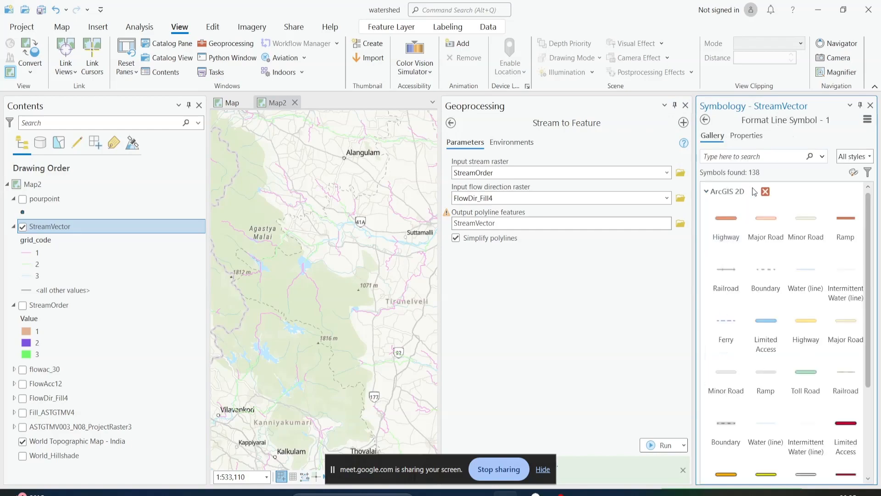
left_click(735, 137)
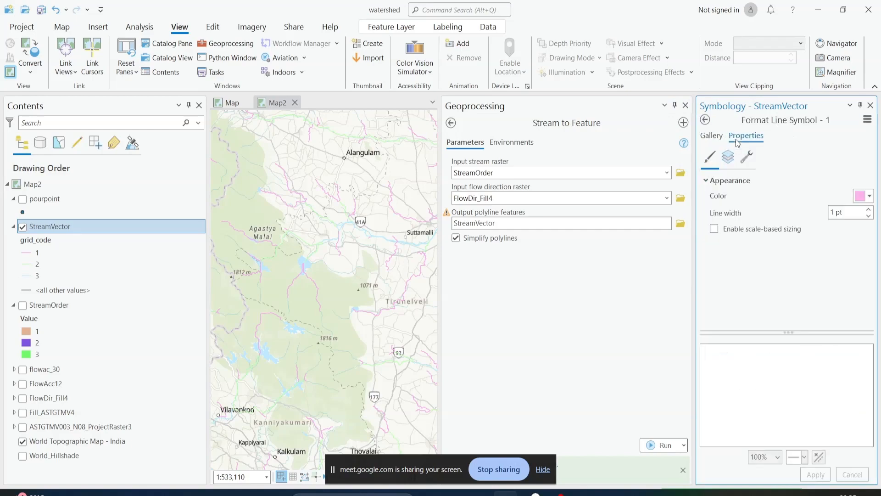
left_click(706, 120)
Format the class 2 stream lines with a 2 pt line width and a bright blue color
left_click(731, 339)
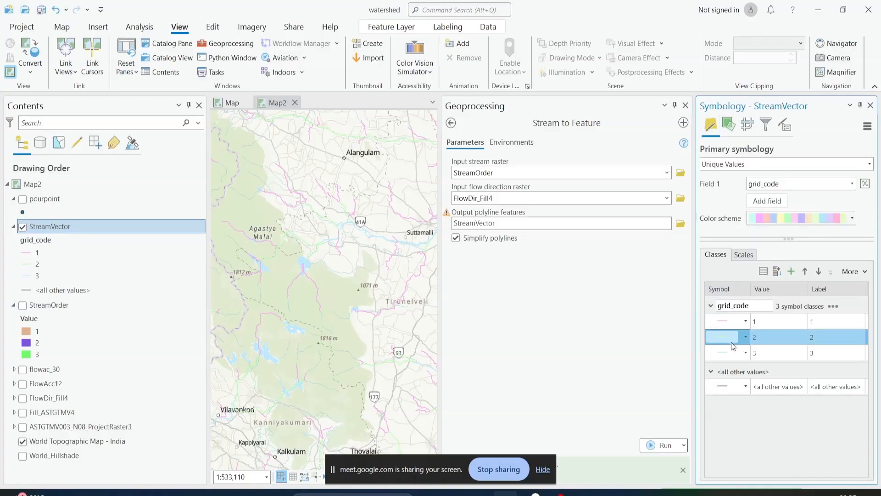
left_click(731, 340)
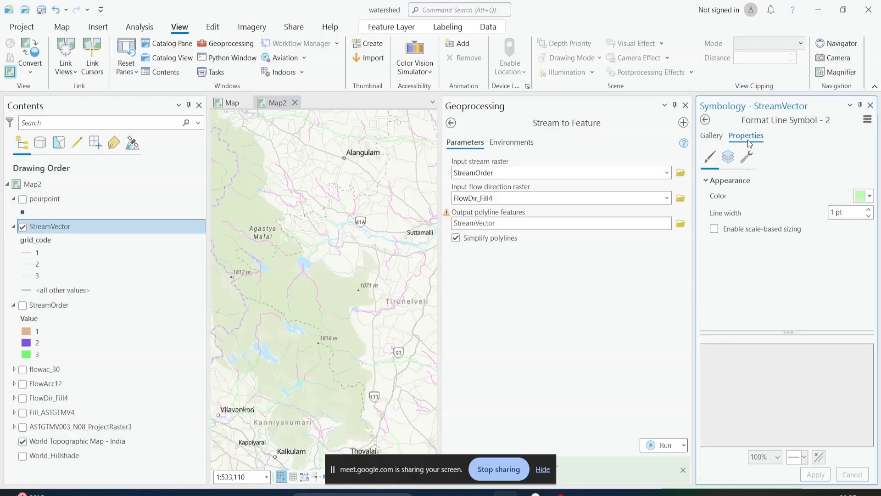
left_click(868, 208)
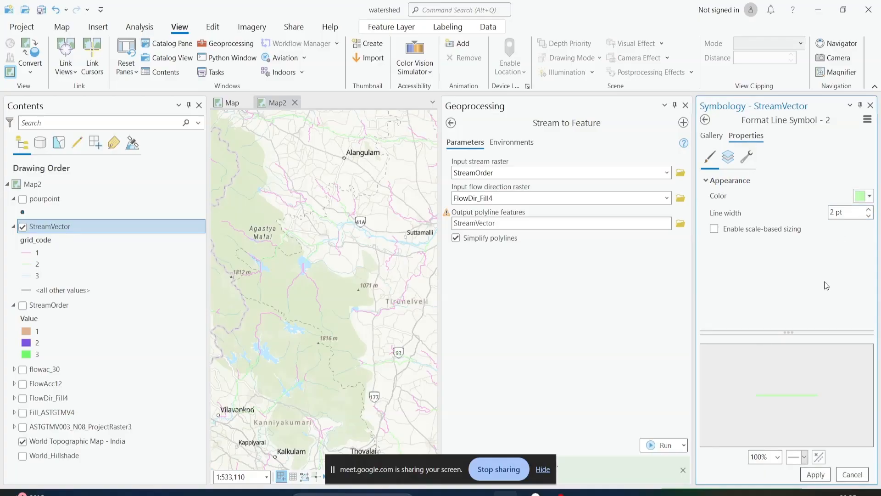
left_click(865, 196)
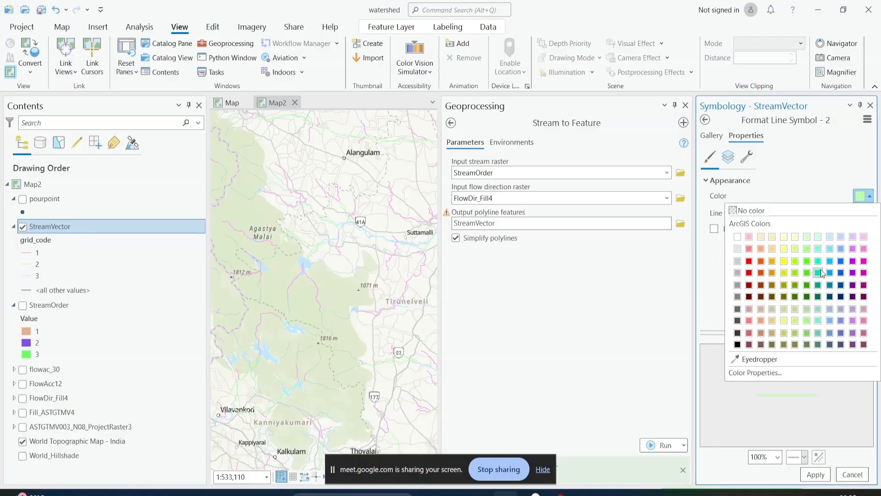
left_click(829, 262)
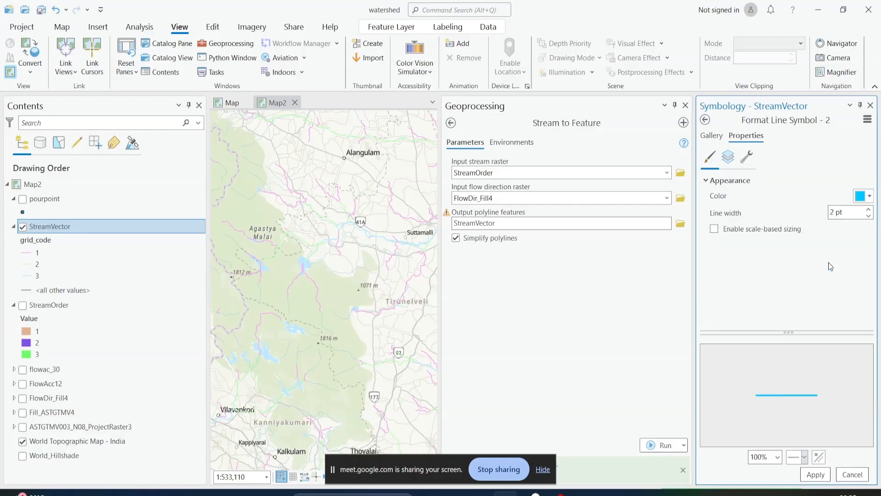
left_click(816, 474)
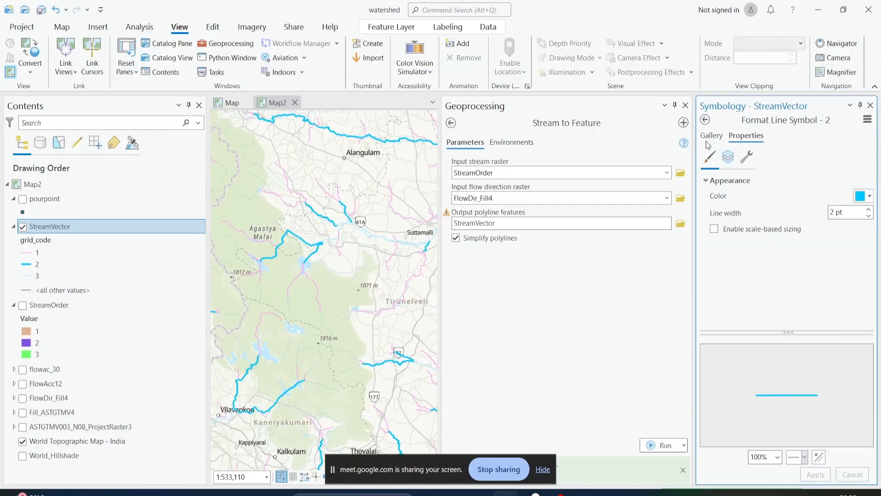
left_click(706, 121)
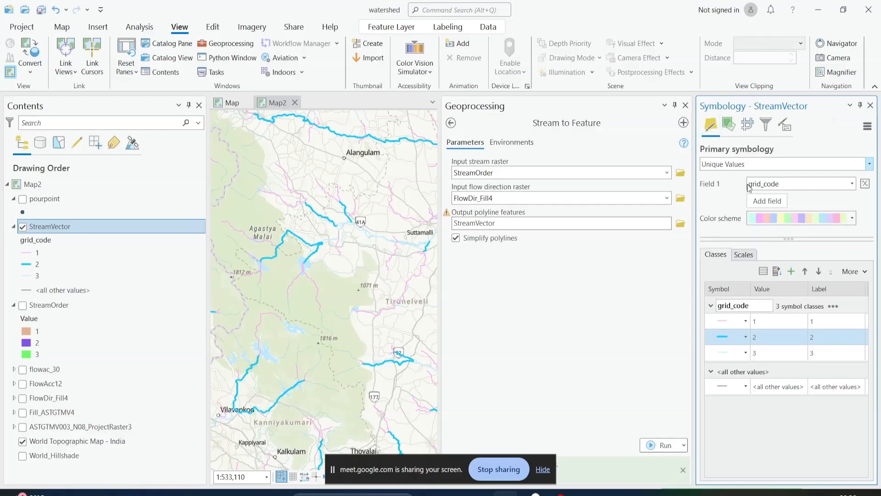
Format the class 3 stream lines with a 3 pt width and a dark teal-blue color, and close the symbology and geoprocessing panes
left_click(732, 354)
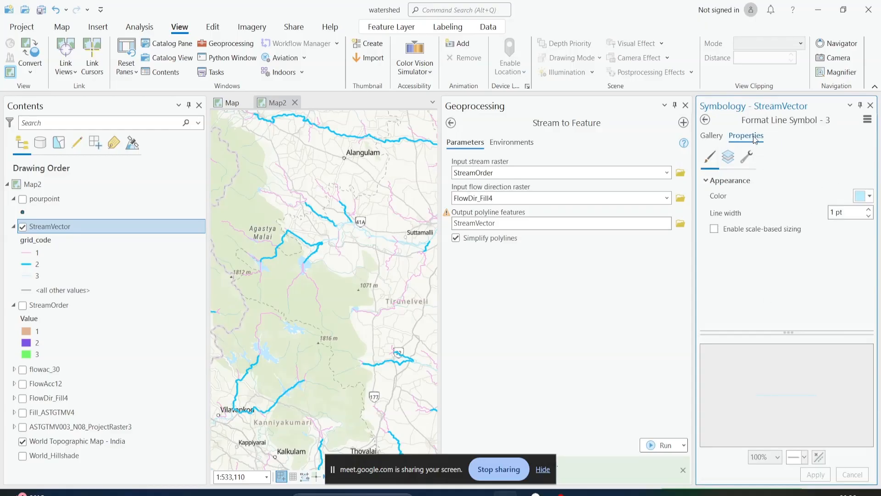
left_click(862, 196)
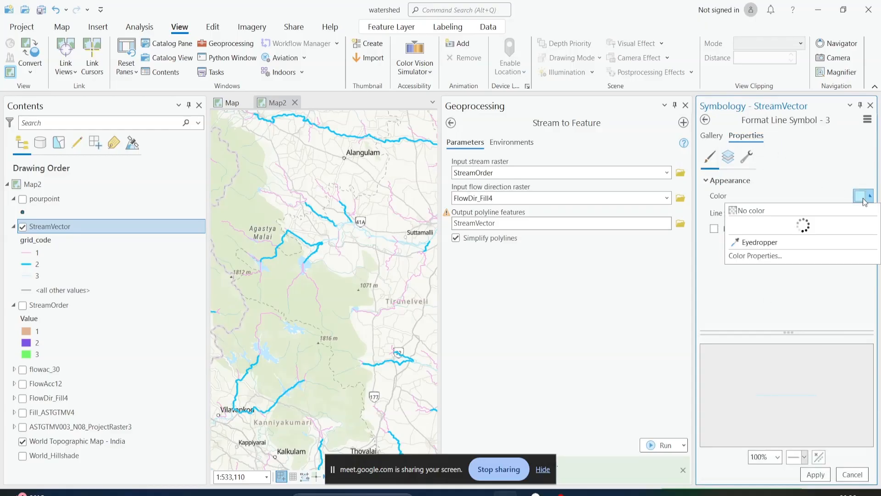
left_click(830, 285)
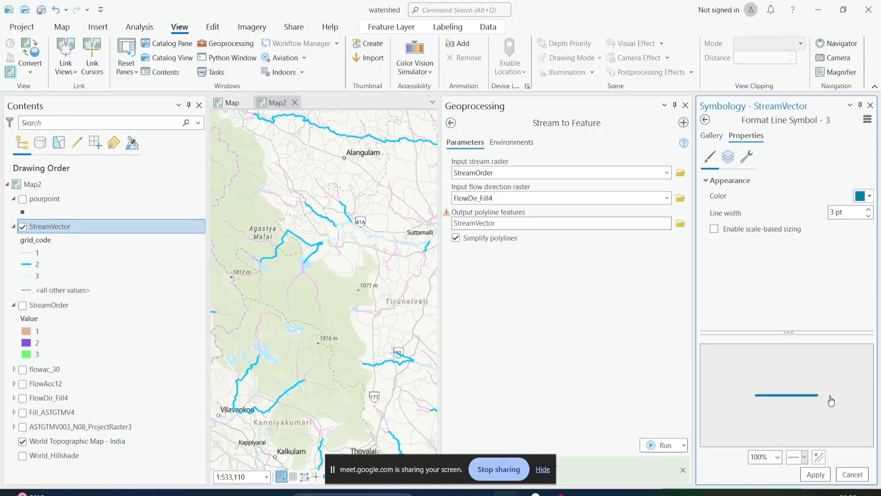
left_click(815, 473)
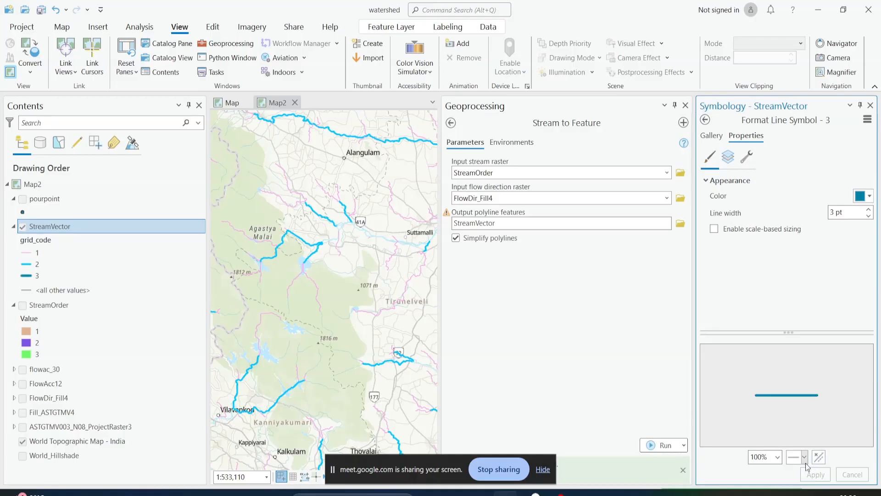
left_click(871, 106)
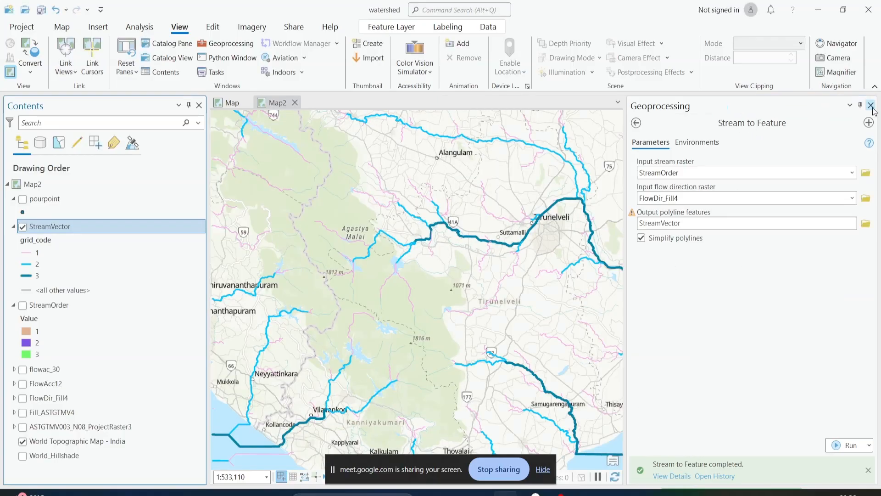
left_click(869, 106)
Show the flowac_30 raster beneath StreamVector and examine how the classified stream lines follow its network
left_click_drag(510, 266, 420, 285)
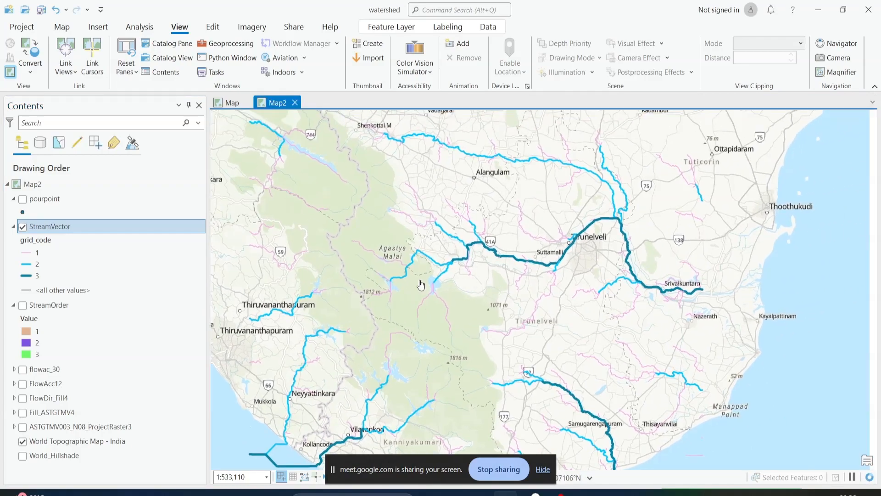
scroll(421, 323, "up", 3)
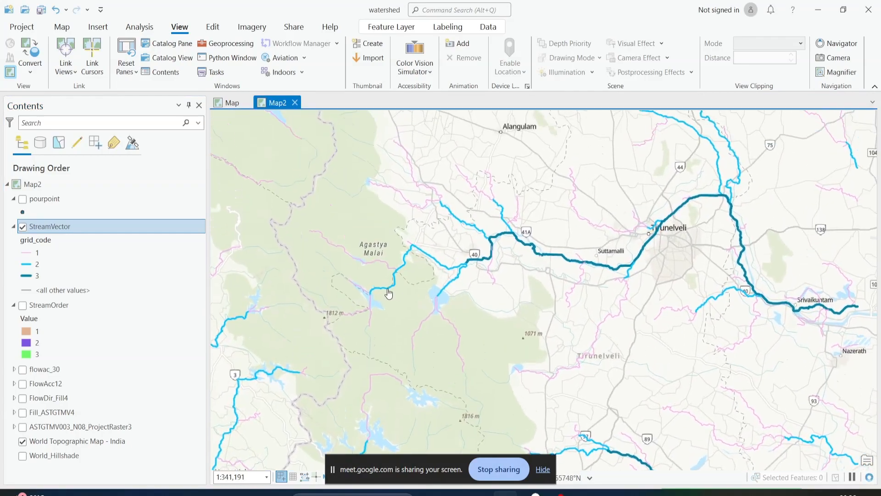
scroll(388, 292, "down", 3)
left_click(23, 306)
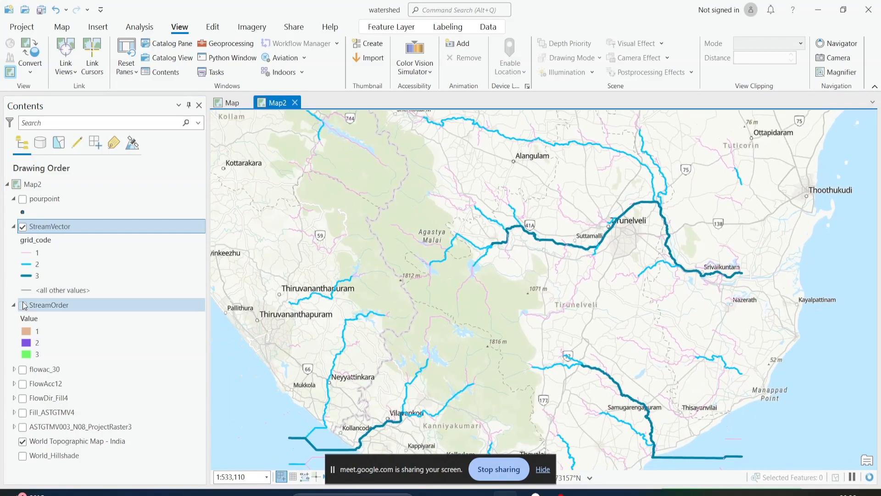
left_click(22, 370)
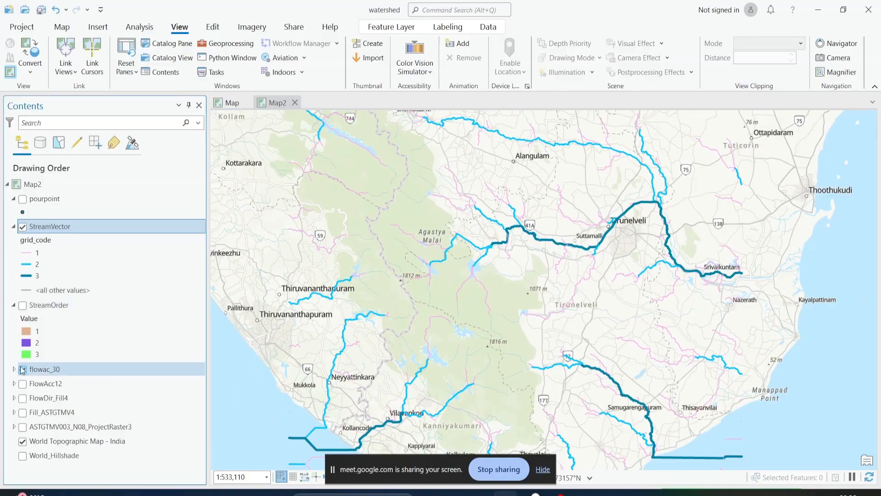
scroll(513, 291, "up", 2)
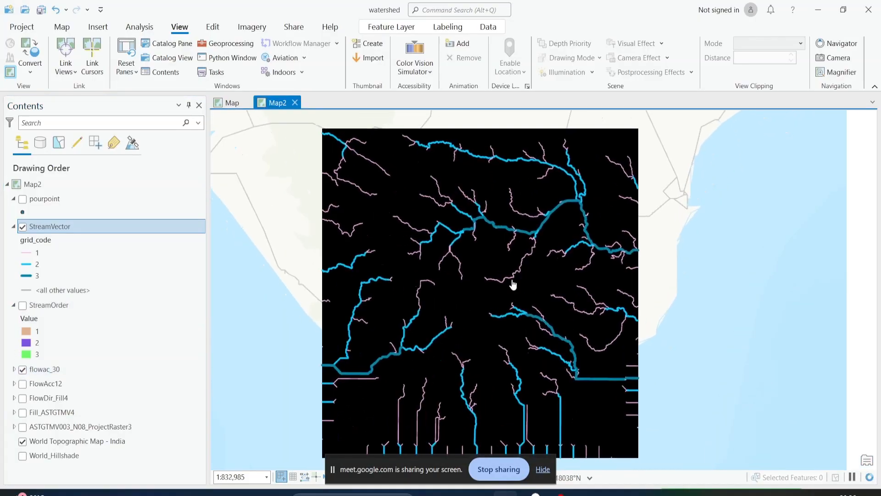
left_click_drag(535, 244, 533, 306)
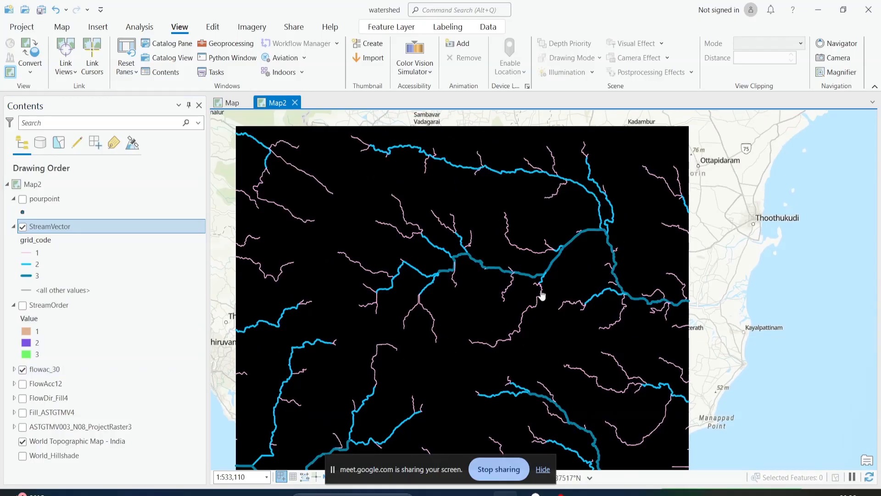
left_click_drag(537, 335, 588, 303)
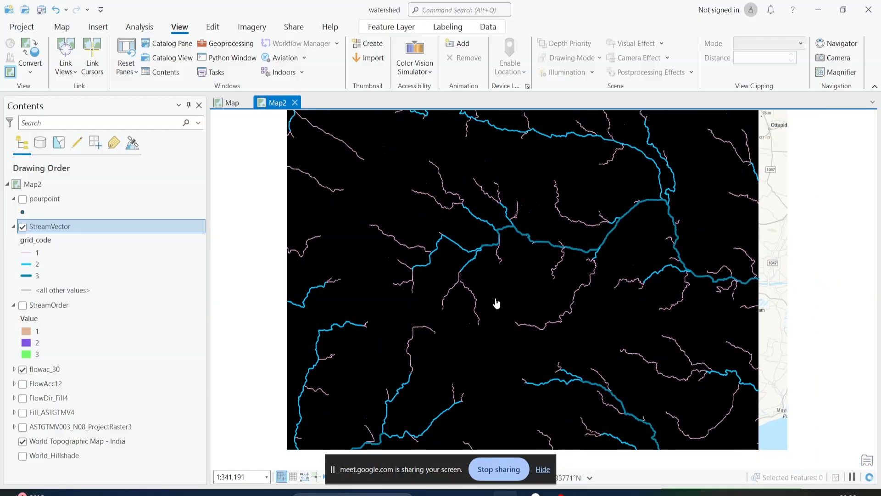
left_click_drag(535, 296, 508, 267)
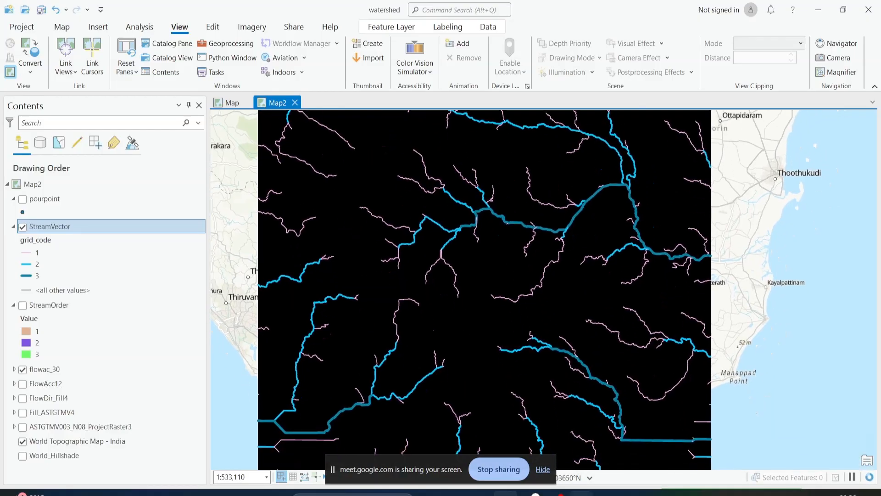
Switch to the Photos viewer and review the images from the watershed delineation diagram through fill.png to the methodology.png flowchart
mouse_move(581, 494)
left_click(583, 459)
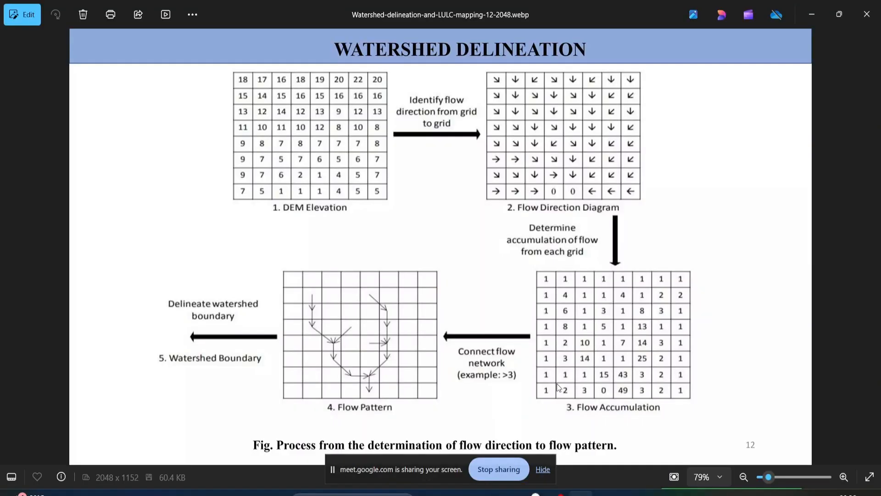
key("Right")
key("Right")
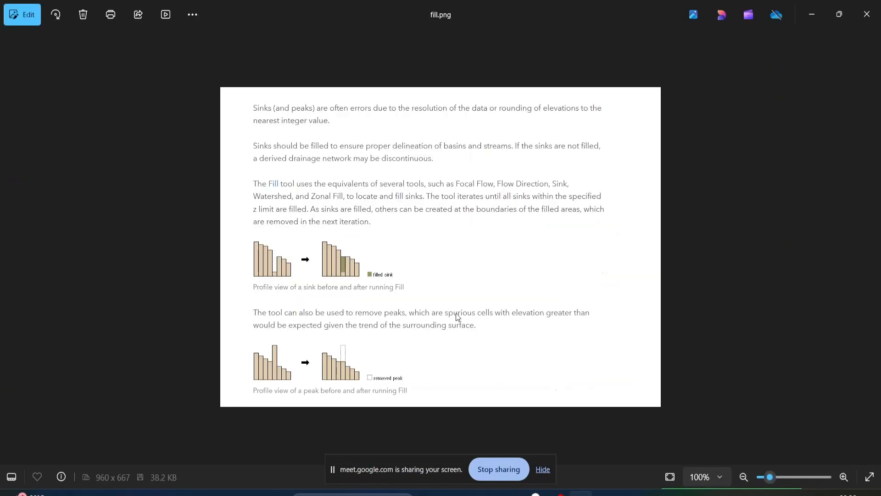
key("Right")
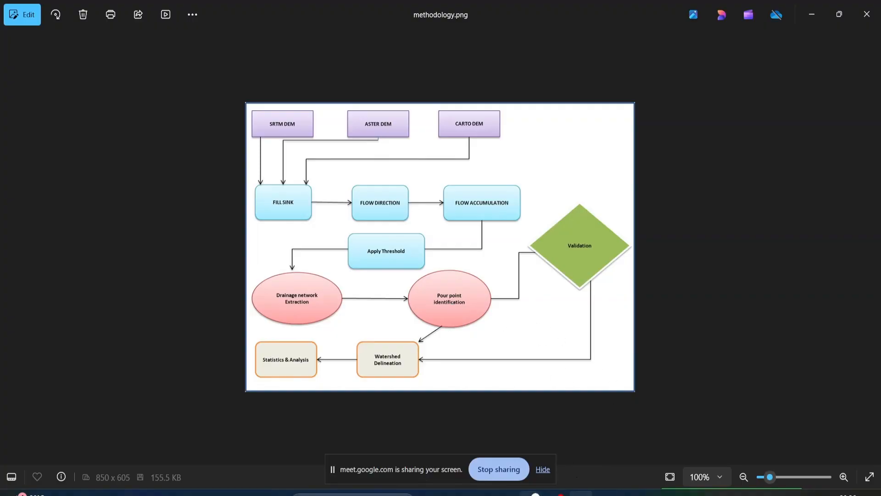
Switch to the browser and review the watershed diagram in the Google Images results
mouse_move(530, 493)
left_click(496, 448)
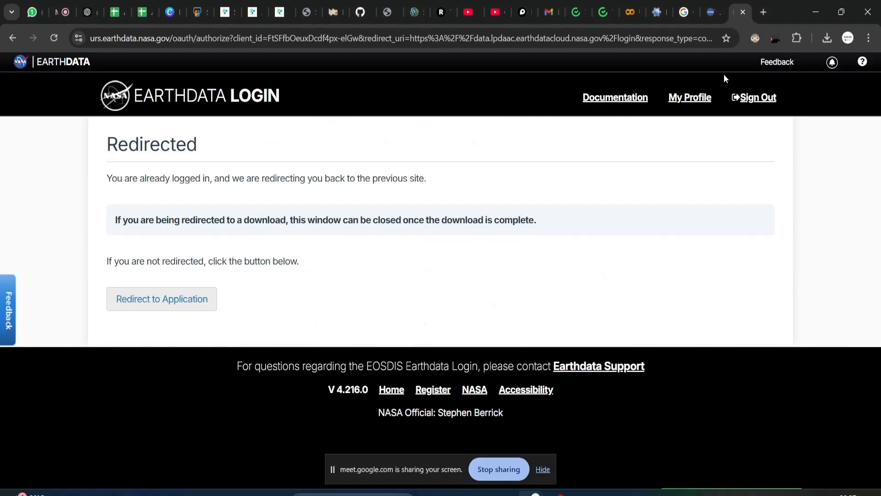
left_click(684, 18)
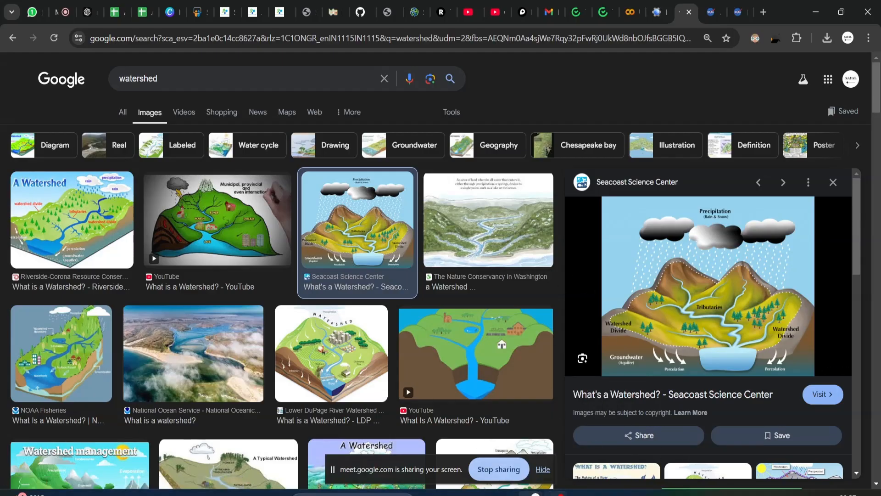
Switch back to ArcGIS Pro and examine the stream confluences and tributaries of StreamVector over the flowac_30 raster
left_click(503, 440)
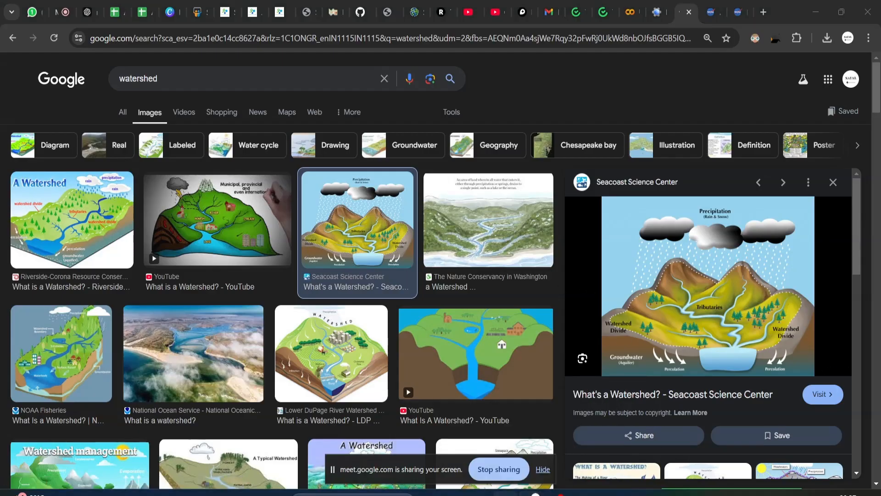
scroll(511, 328, "down", 2)
left_click_drag(496, 262, 533, 253)
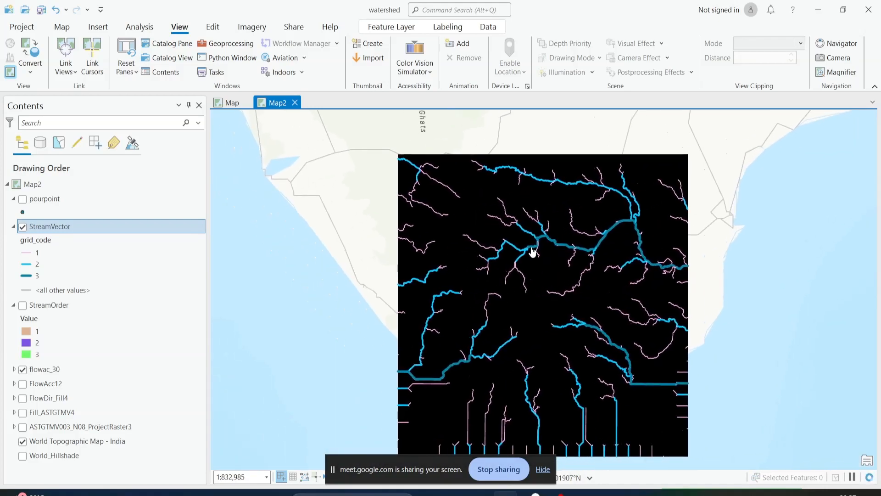
scroll(532, 253, "up", 5)
scroll(532, 252, "up", 4)
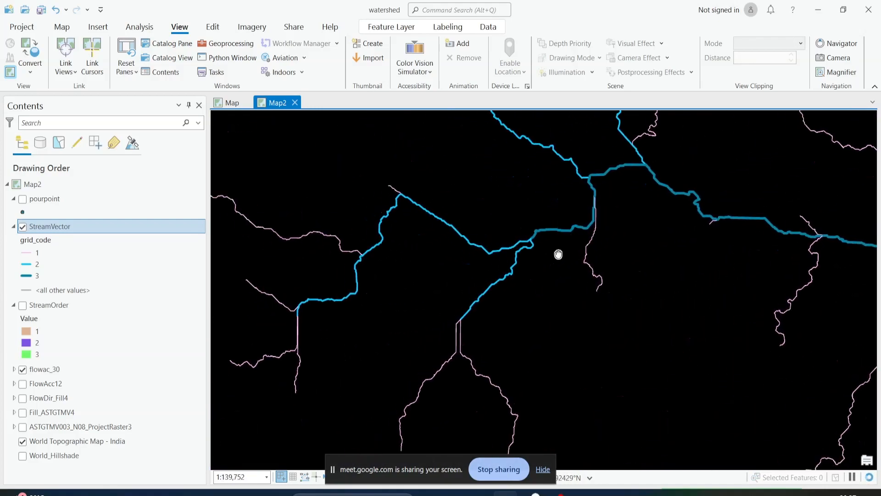
scroll(562, 218, "down", 3)
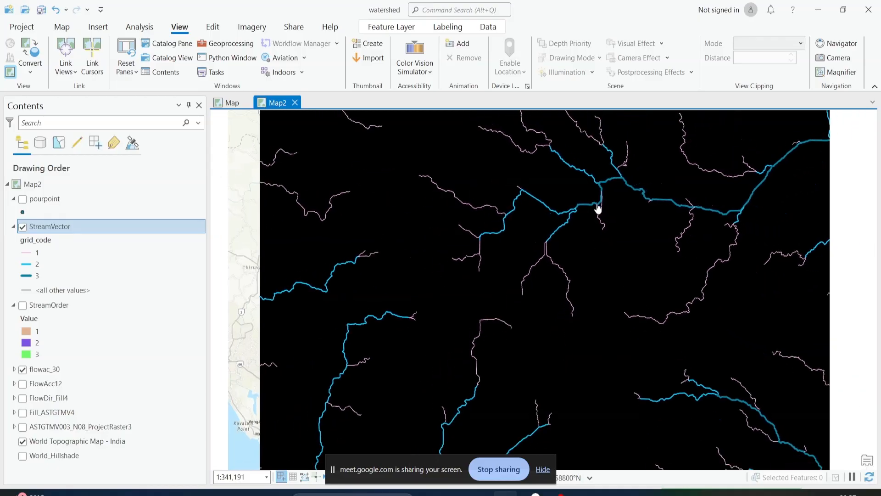
left_click_drag(598, 206, 603, 257)
scroll(586, 223, "down", 2)
scroll(587, 222, "up", 4)
scroll(587, 288, "down", 2)
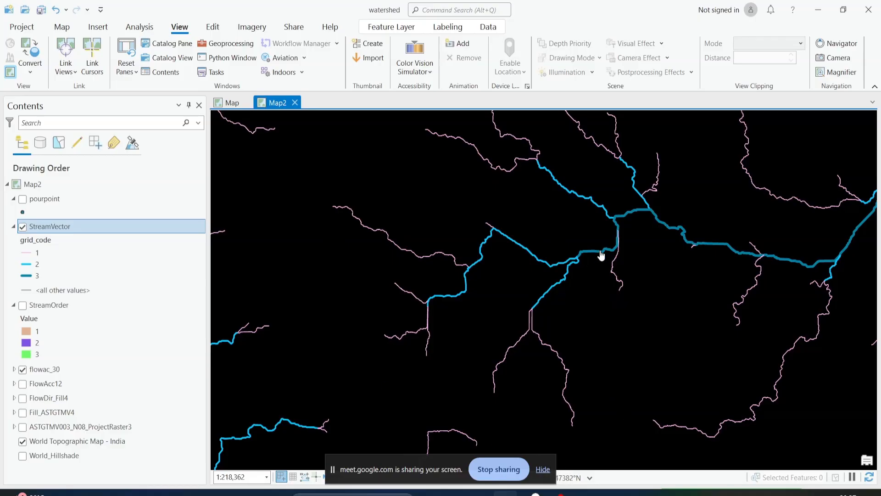
scroll(599, 258, "down", 2)
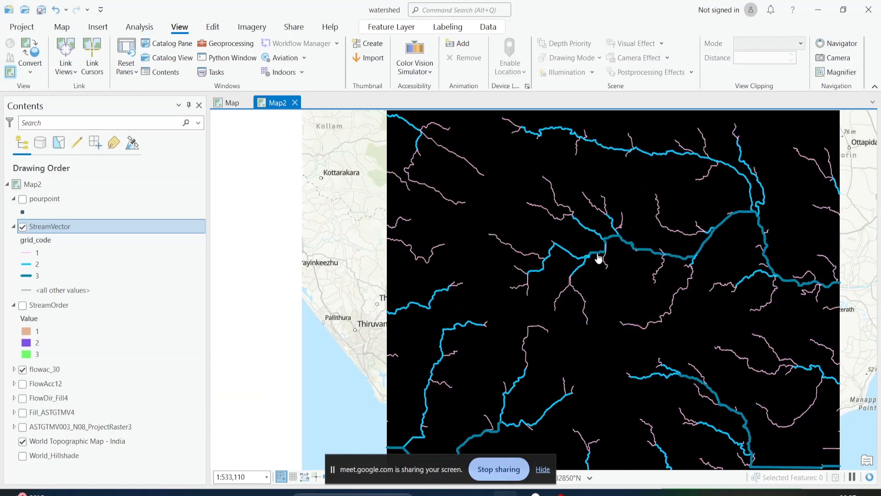
left_click_drag(630, 253, 527, 273)
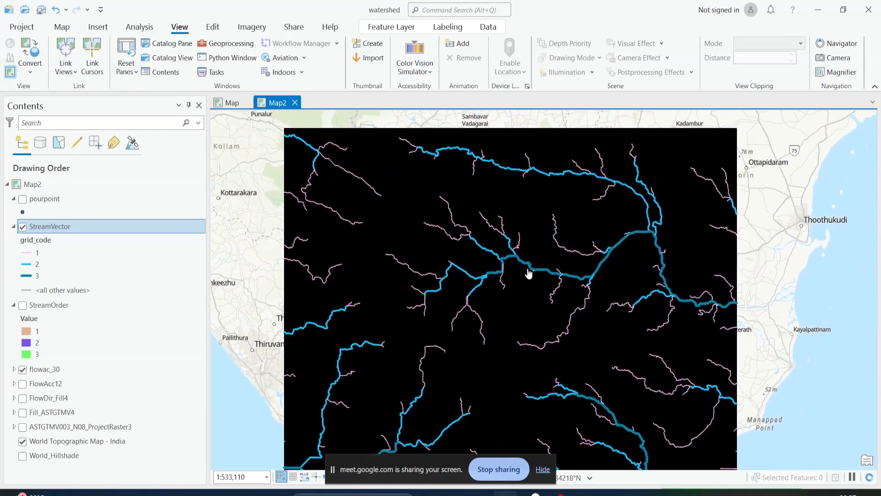
Open the Catalog pane, locate watershed.gdb in the Projects folder, and show its option for creating a new feature class
left_click(221, 30)
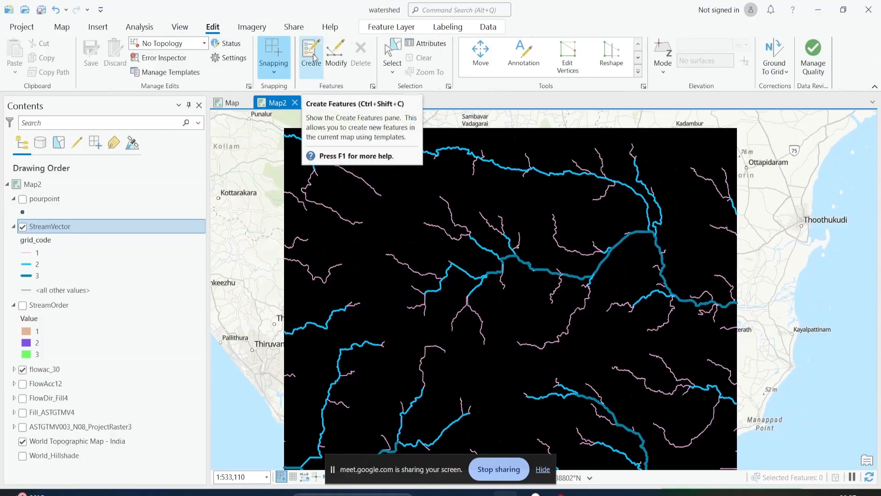
left_click(180, 28)
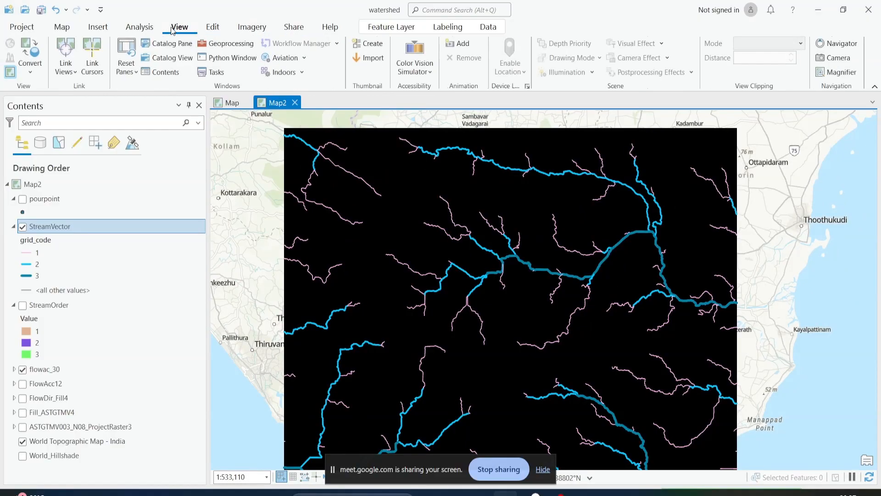
left_click(170, 44)
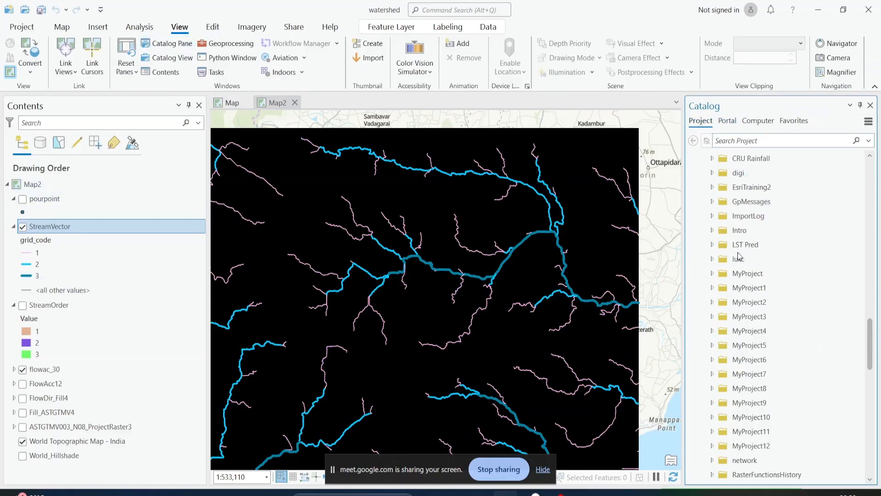
scroll(710, 173, "up", 15)
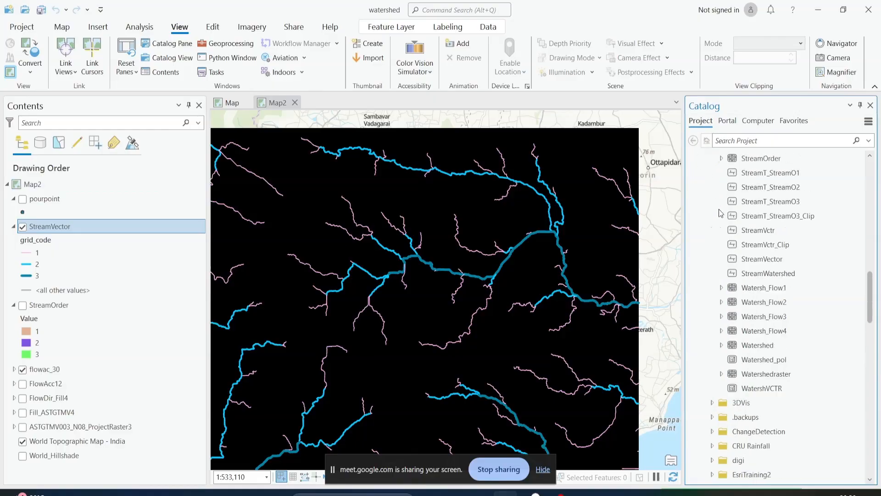
scroll(719, 213, "up", 10)
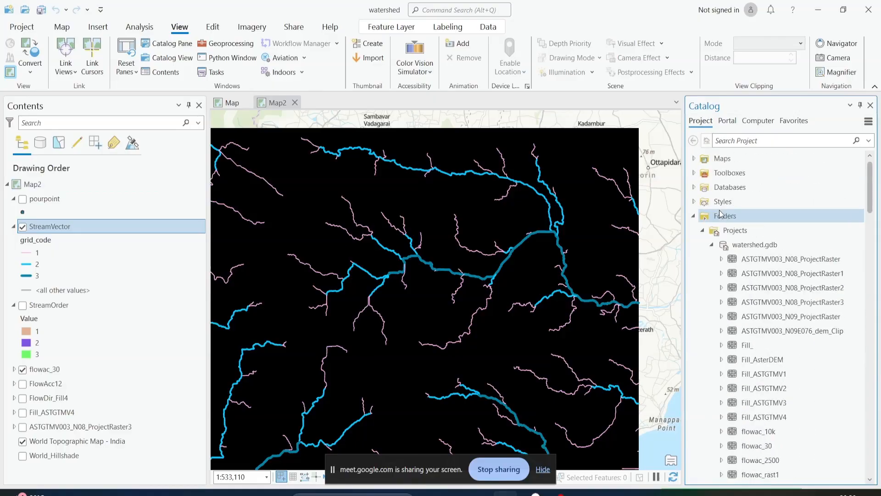
left_click(752, 244)
right_click(744, 244)
mouse_move(709, 151)
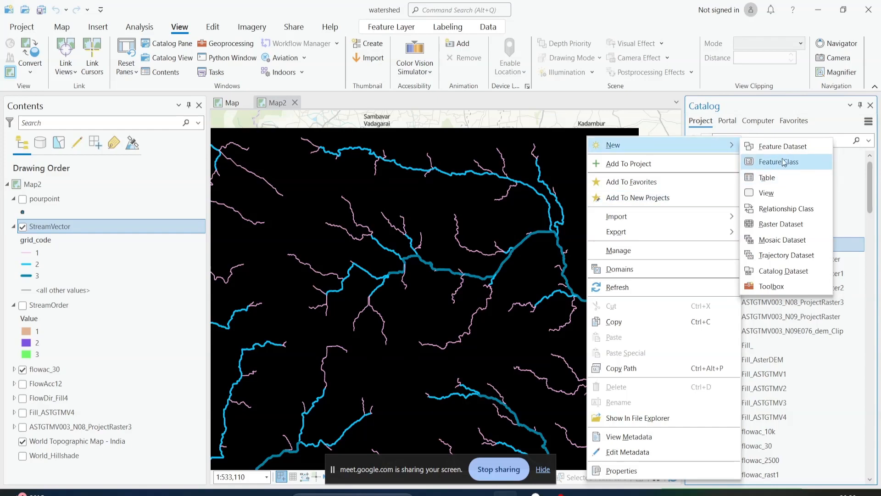
Turn on the pourpoint layer, turn off StreamVector, and inspect the pourpoint template for creating features
left_click(213, 27)
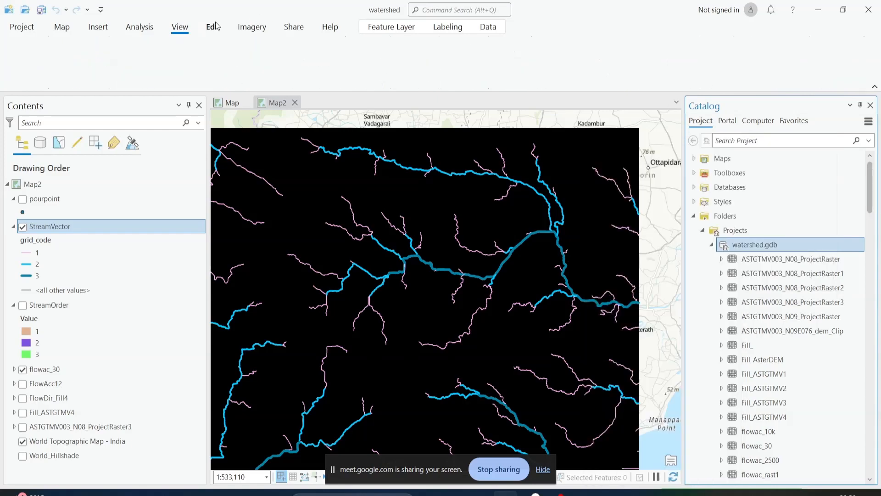
left_click(307, 55)
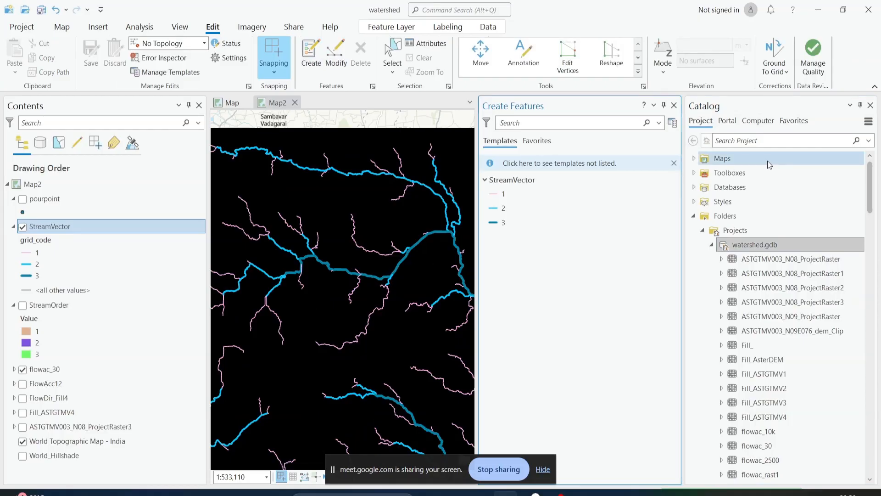
left_click(22, 198)
left_click(22, 226)
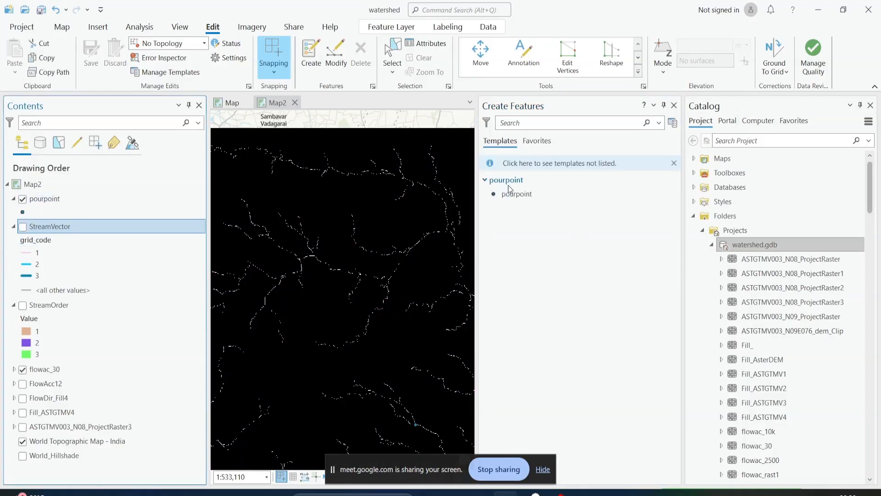
left_click(510, 194)
left_click(674, 105)
right_click(45, 198)
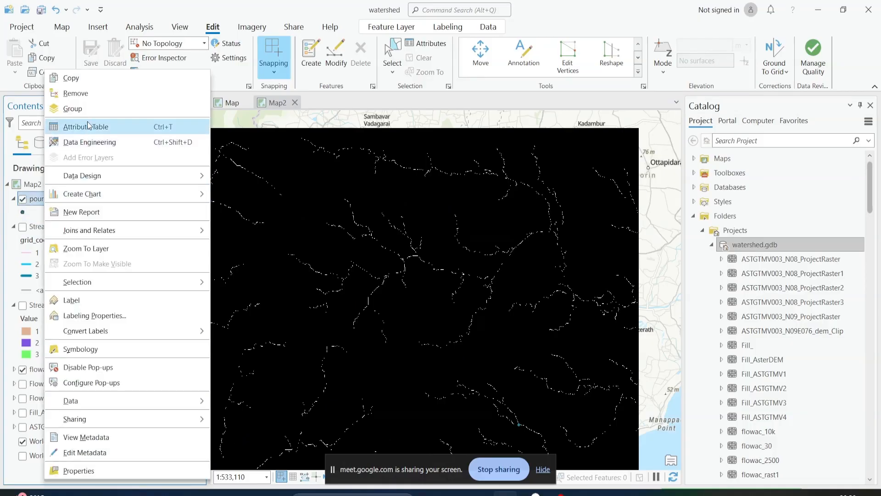
left_click(87, 249)
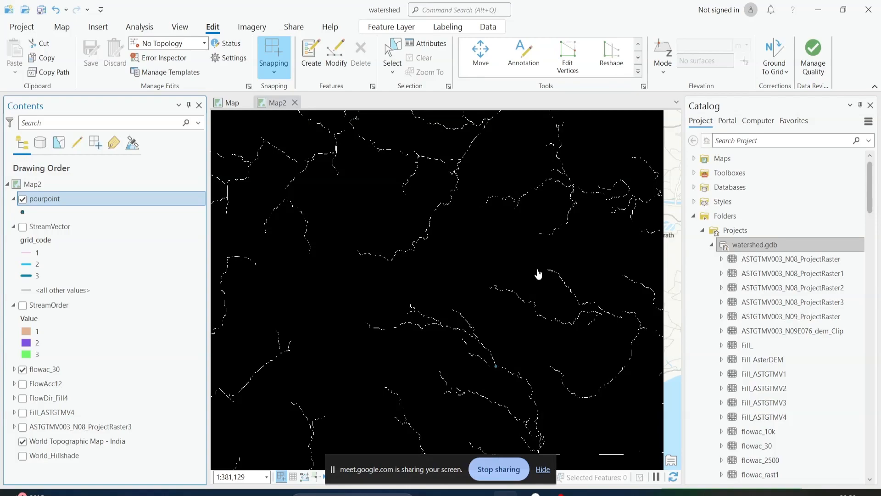
Switch to the Google Meet call in the browser and toggle the microphone off and back on
mouse_move(531, 493)
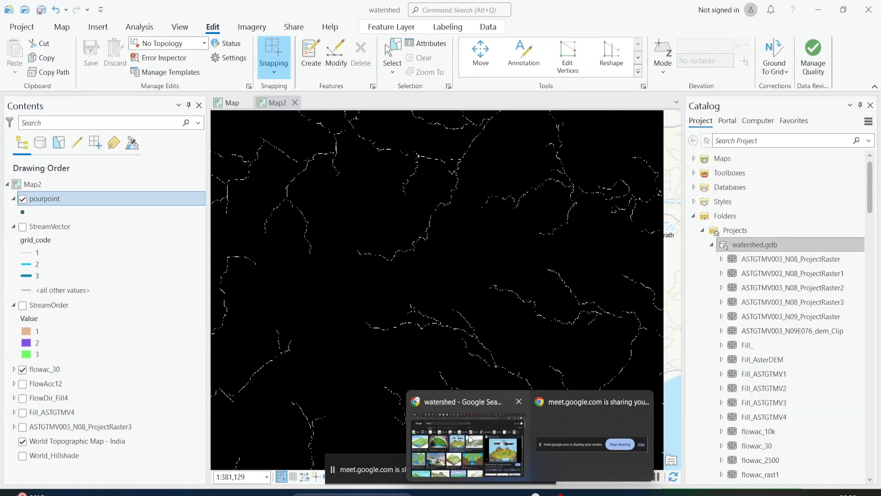
left_click(464, 441)
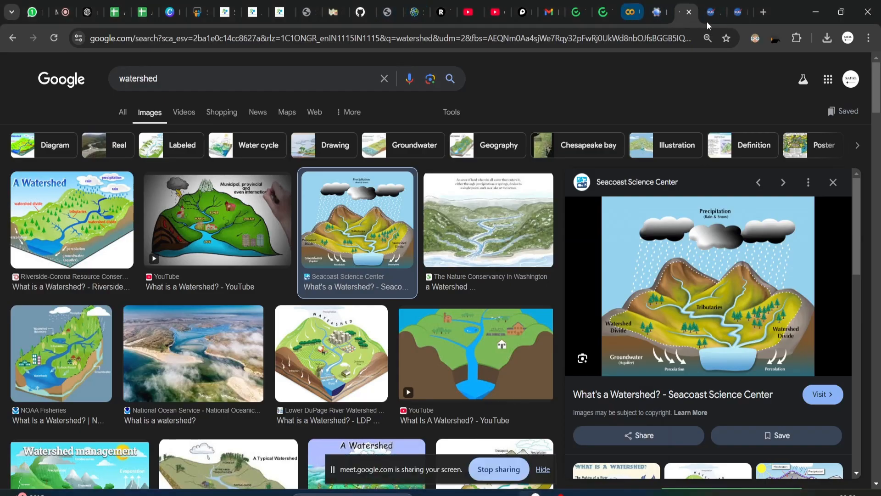
left_click(59, 12)
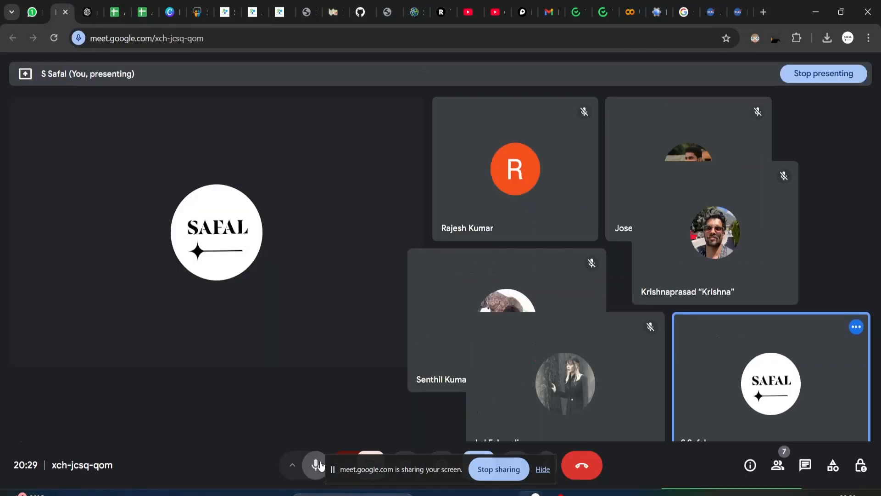
left_click(317, 465)
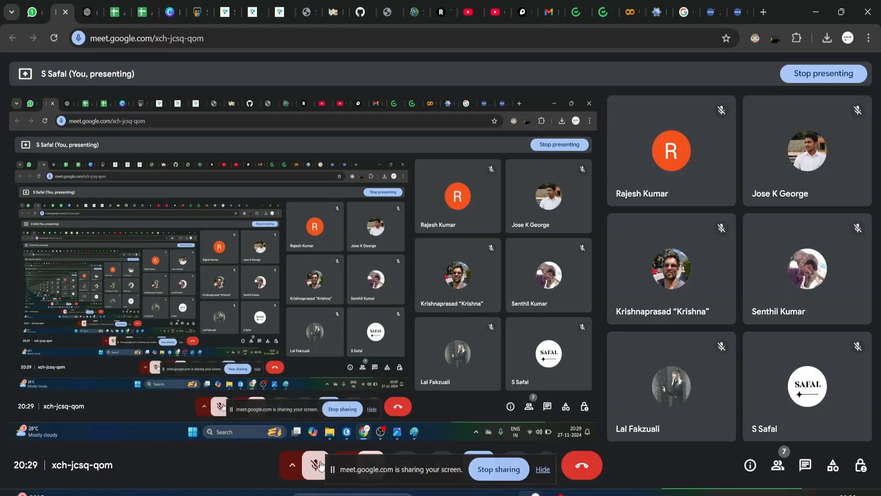
left_click(319, 465)
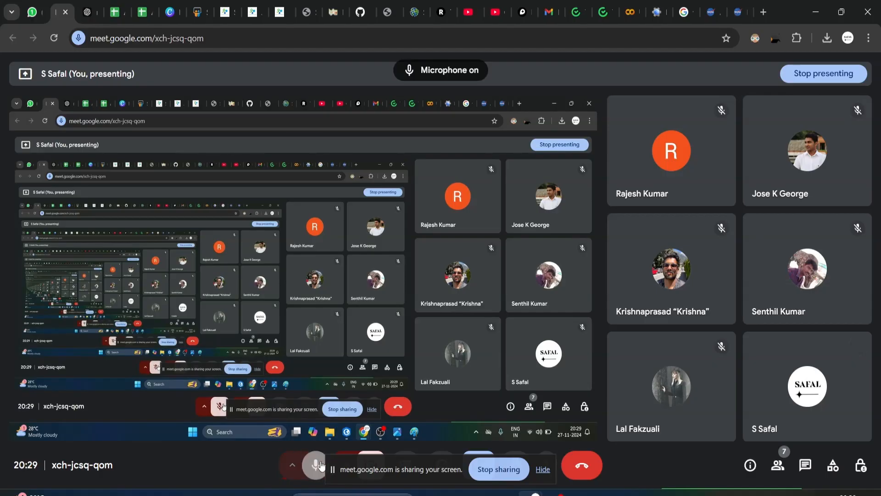
mouse_move(556, 494)
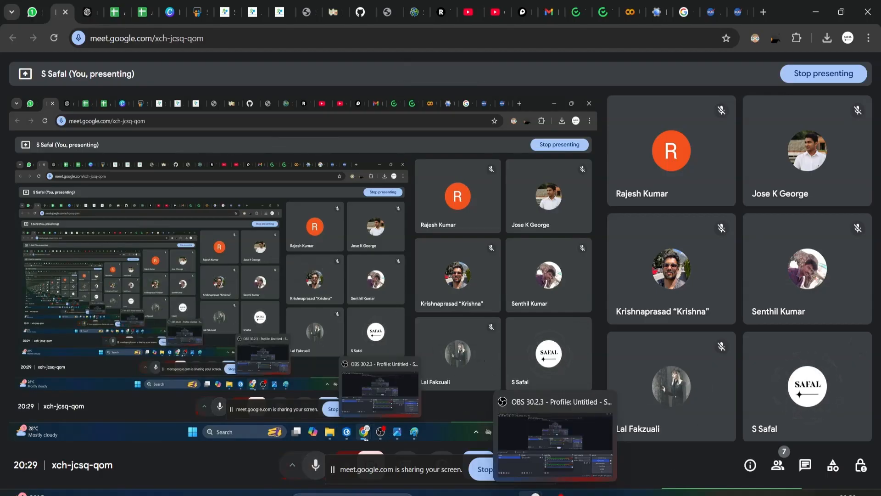
Return to ArcGIS Pro, turn StreamVector back on, and zoom to the pourpoint layer
left_click(509, 494)
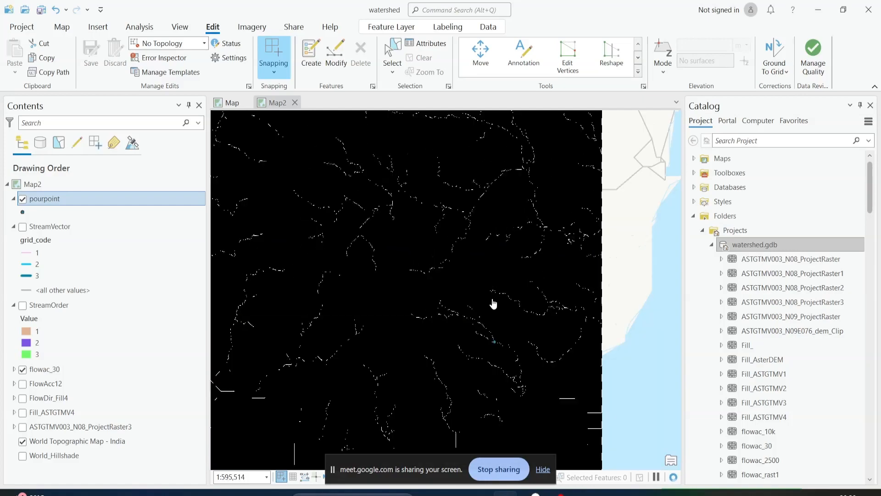
scroll(418, 253, "up", 2)
left_click_drag(392, 244, 476, 295)
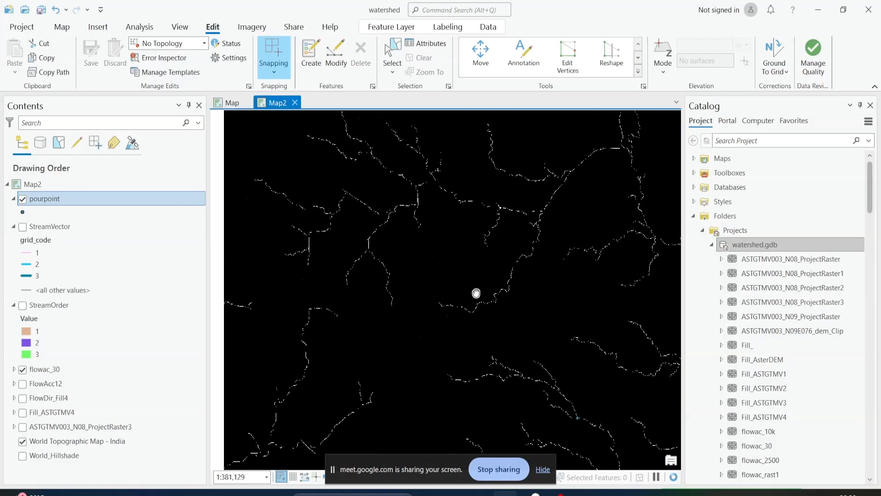
left_click(22, 227)
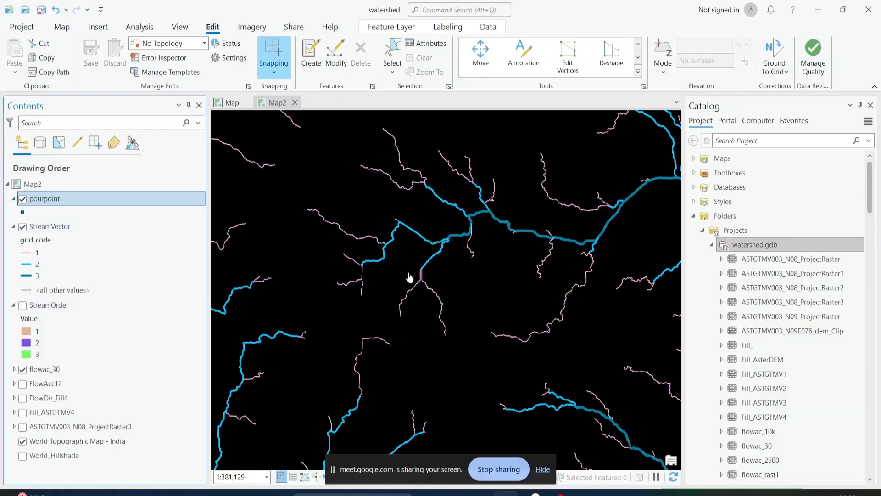
right_click(46, 203)
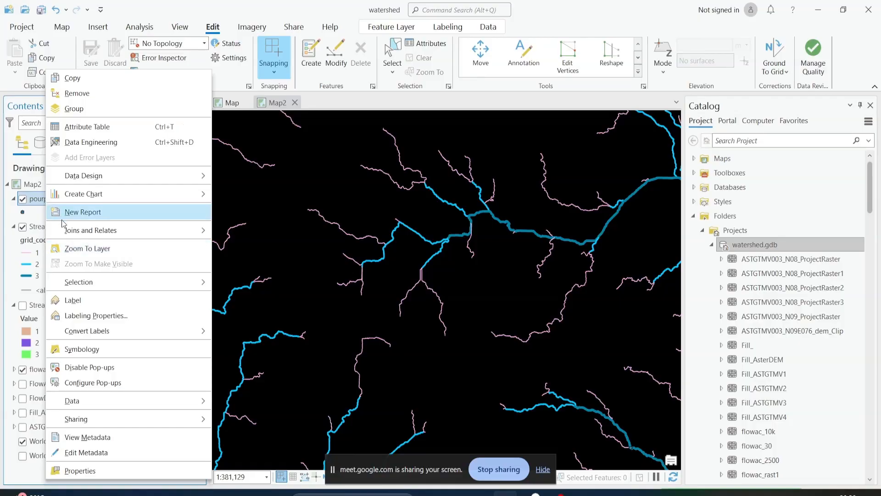
left_click(95, 248)
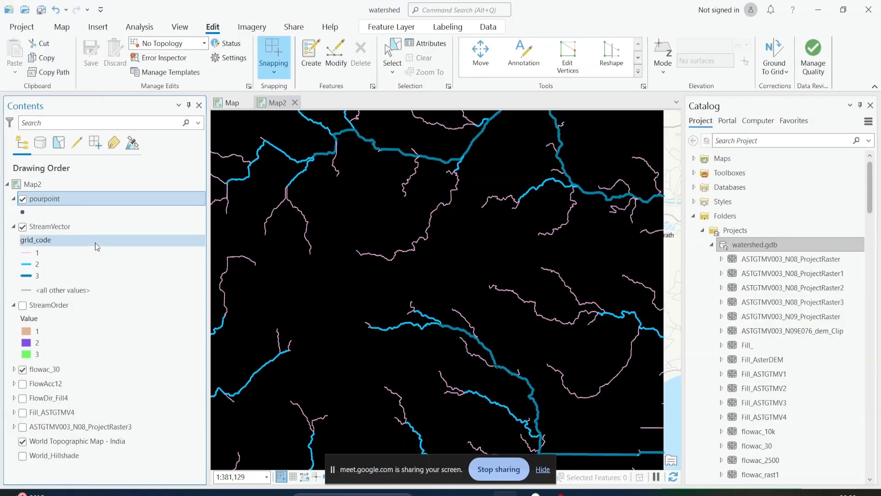
Apply the red Circle 3 gallery symbol to the pourpoint layer and close the Catalog pane
left_click(28, 211)
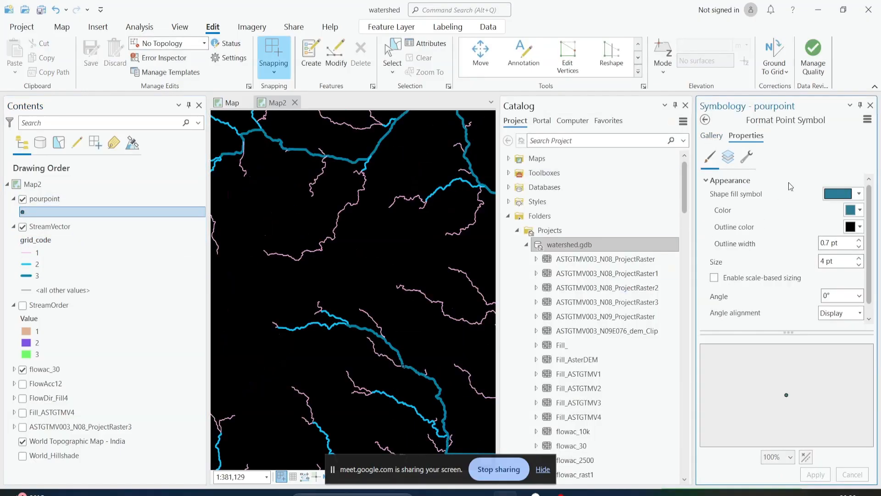
left_click(711, 136)
left_click(836, 232)
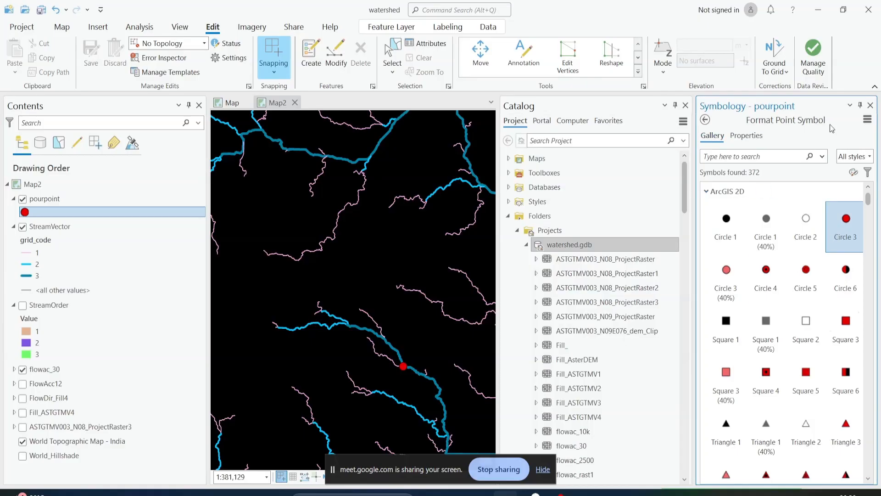
scroll(423, 374, "up", 5)
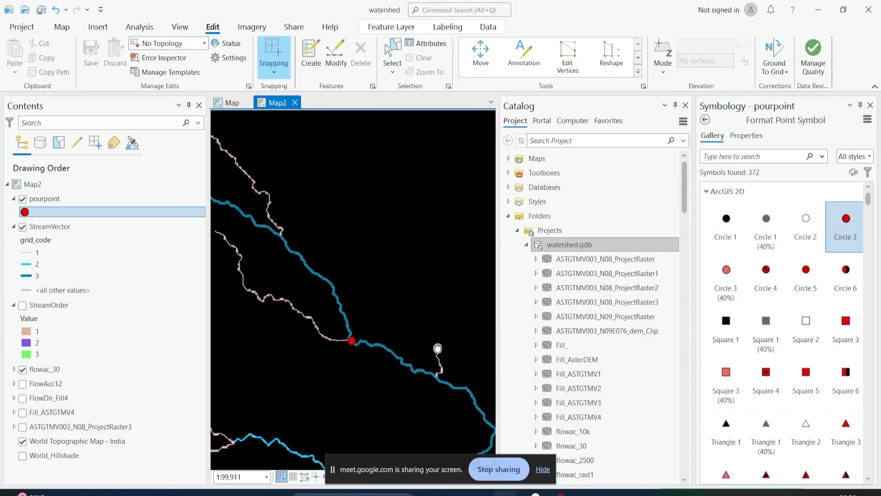
left_click(684, 107)
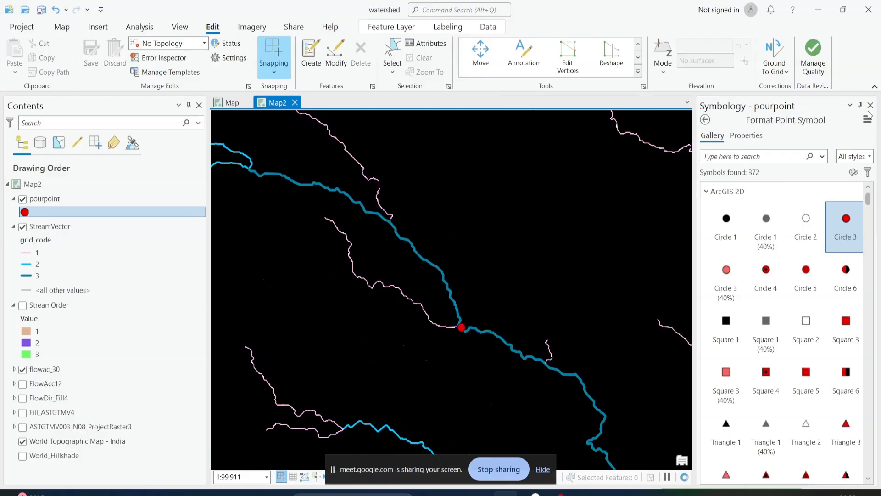
Close the pourpoint symbology settings and open the templates for creating features
left_click(870, 106)
scroll(501, 346, "down", 2)
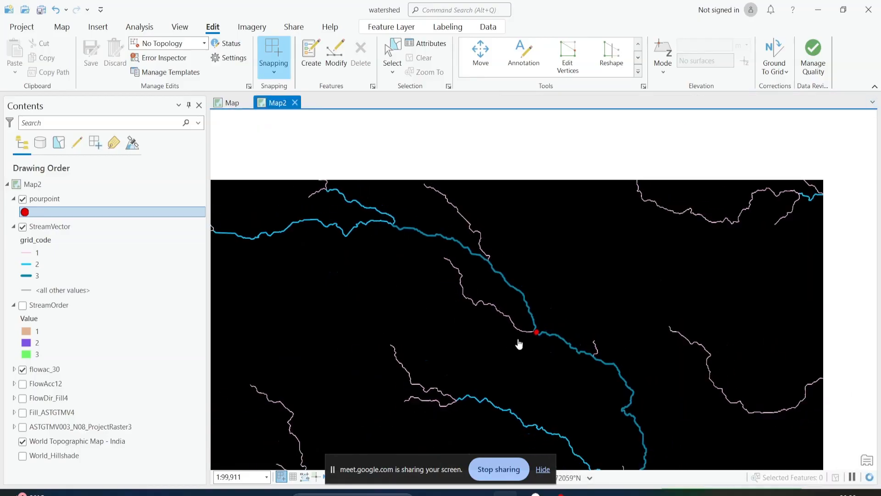
left_click(304, 54)
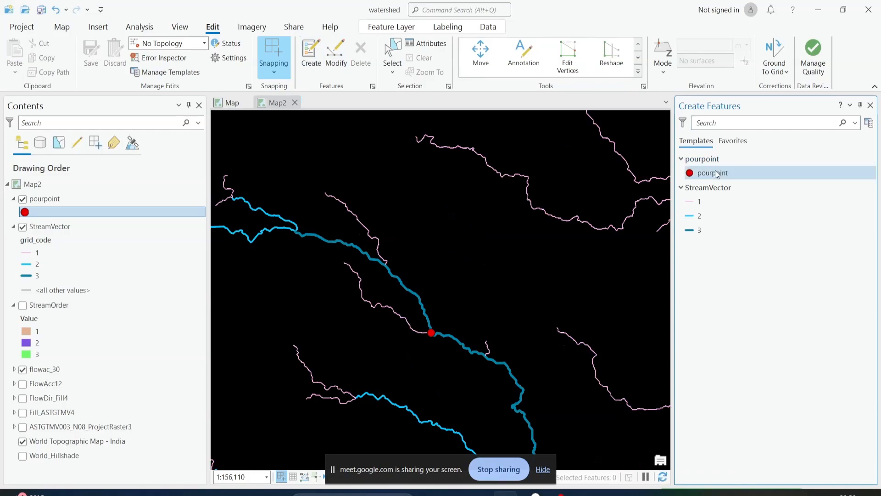
Examine the pour point's placement on the stream line and flowac_30 cells, both close up and within the surrounding stream network
scroll(432, 336, "up", 5)
scroll(448, 349, "up", 5)
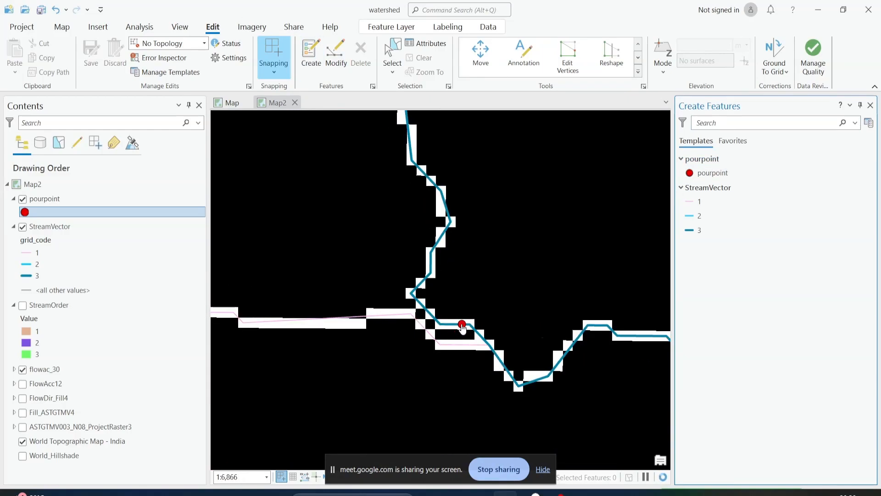
scroll(462, 326, "down", 5)
scroll(462, 326, "up", 5)
scroll(462, 329, "down", 8)
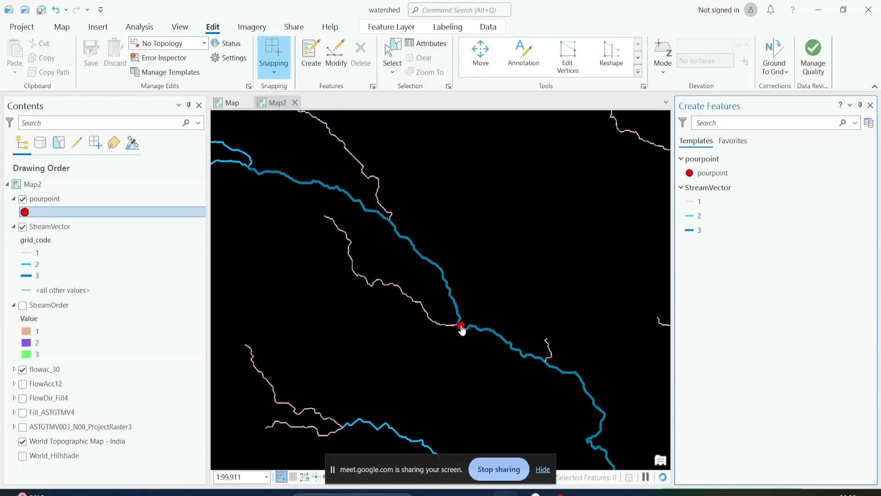
scroll(462, 329, "down", 3)
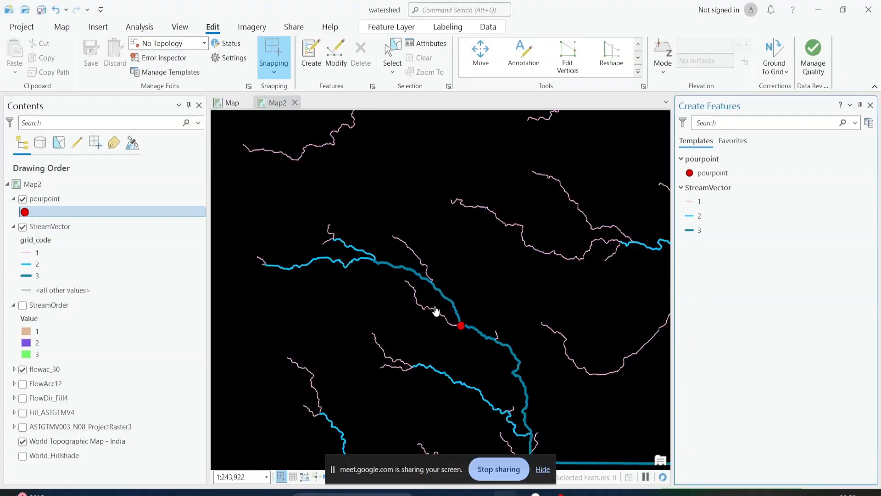
left_click_drag(478, 326, 509, 333)
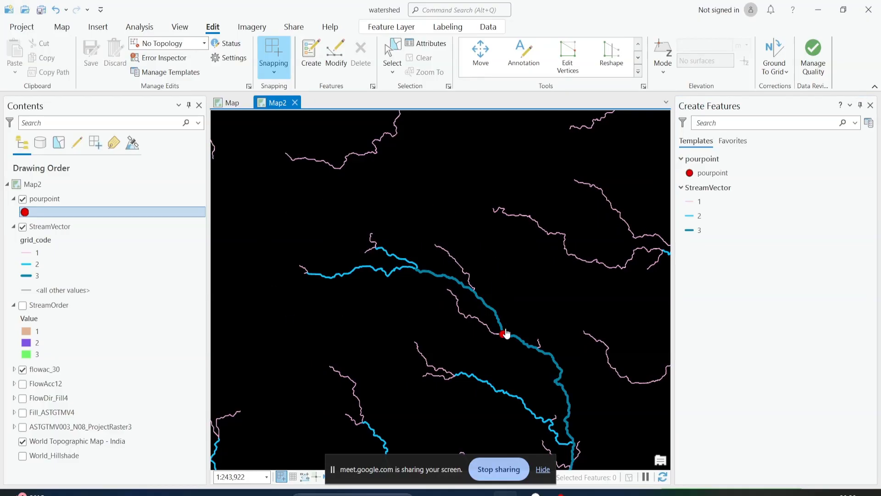
scroll(505, 333, "up", 5)
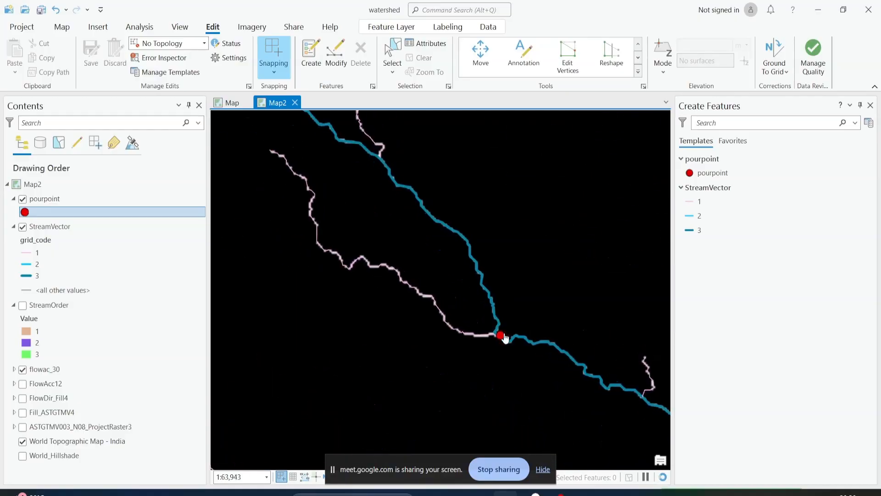
scroll(505, 338, "up", 5)
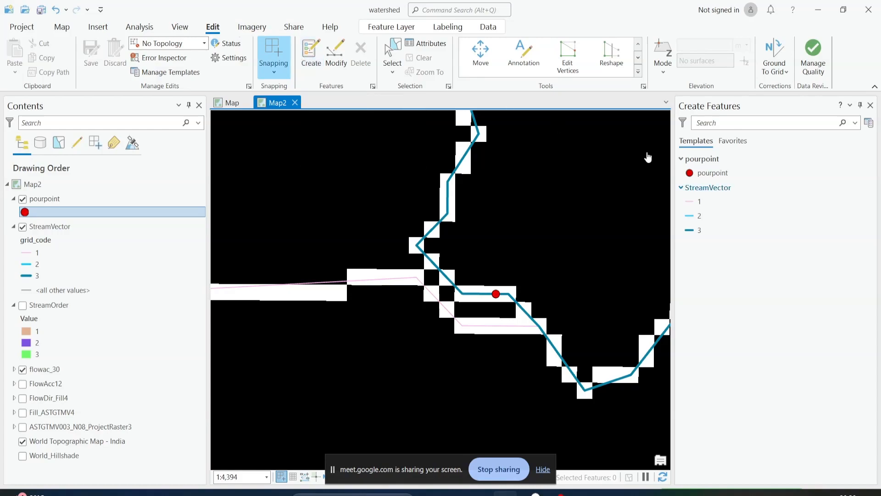
left_click(302, 71)
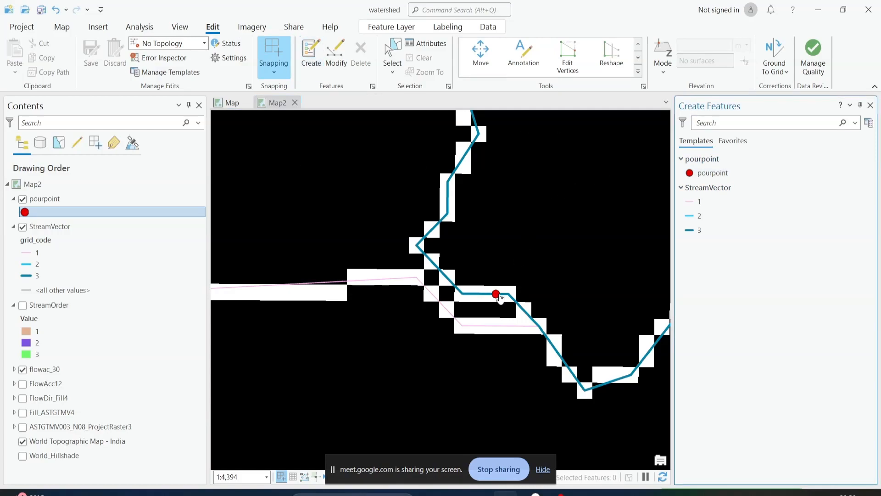
scroll(498, 296, "down", 3)
scroll(498, 296, "down", 7)
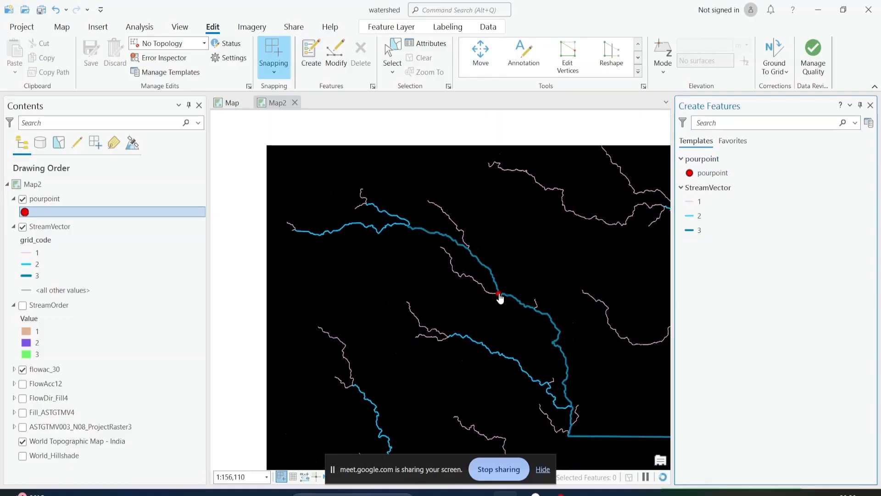
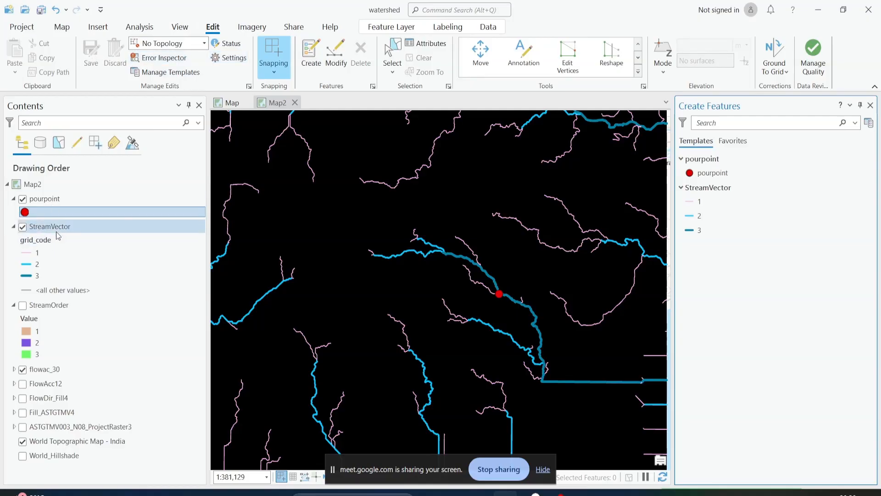
Show the geoprocessing tools in place of the feature-creation templates and clear the previous tool search
left_click(61, 29)
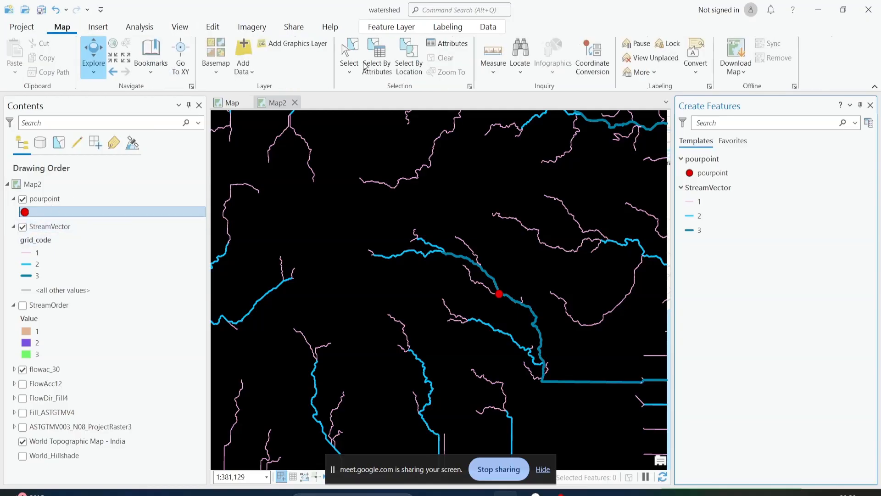
left_click(180, 27)
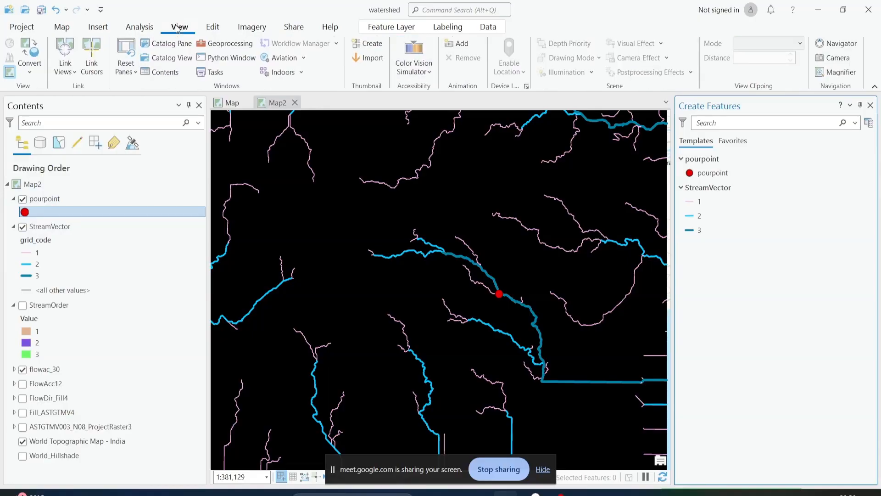
left_click(238, 43)
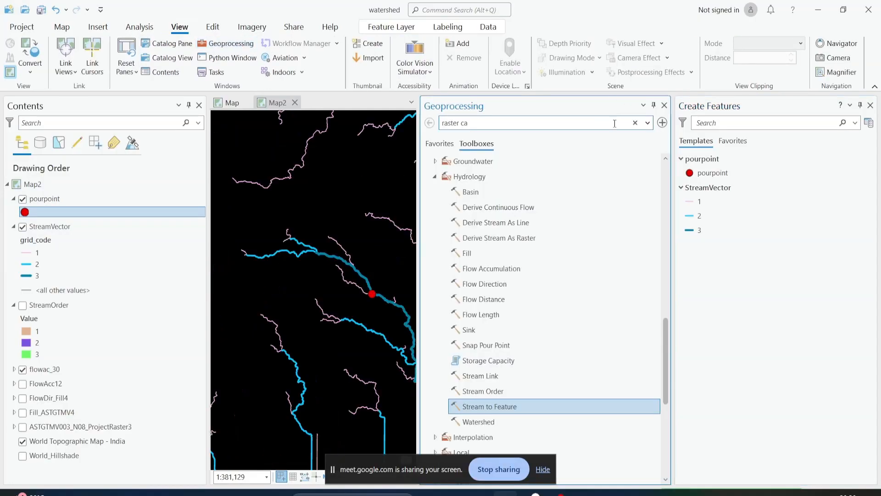
left_click(871, 105)
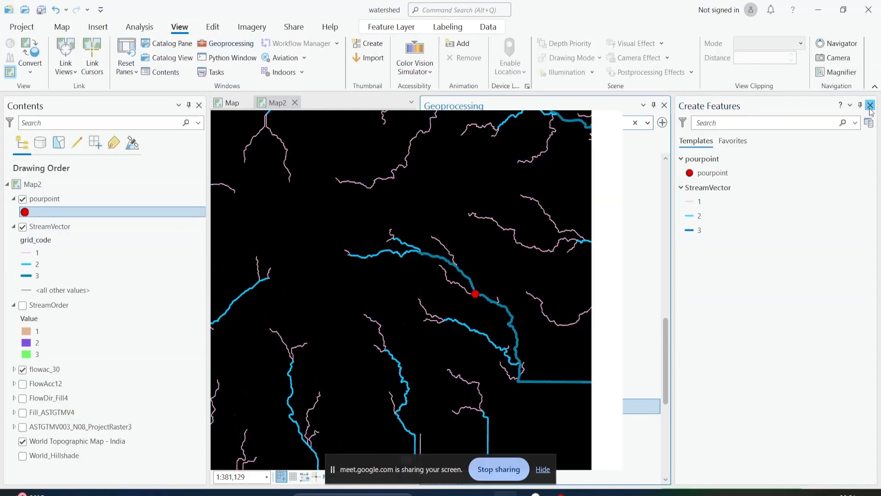
left_click(842, 123)
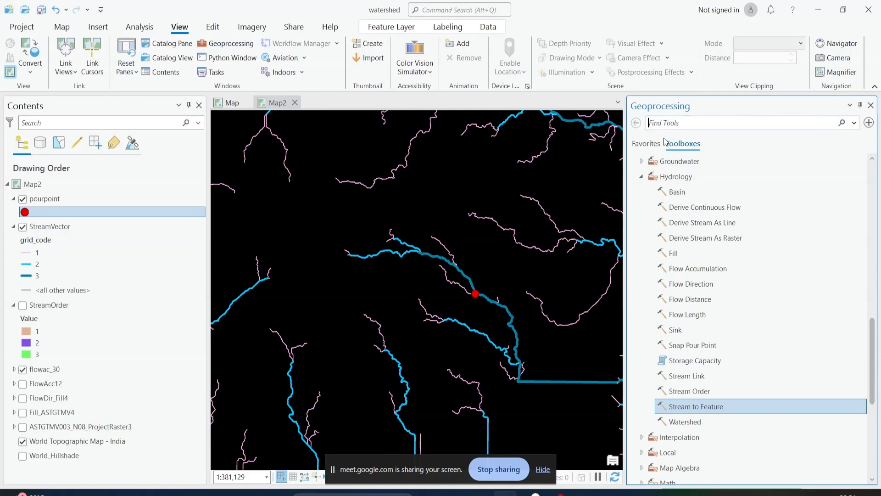
Open the Watershed tool from the Hydrology toolset
left_click(646, 144)
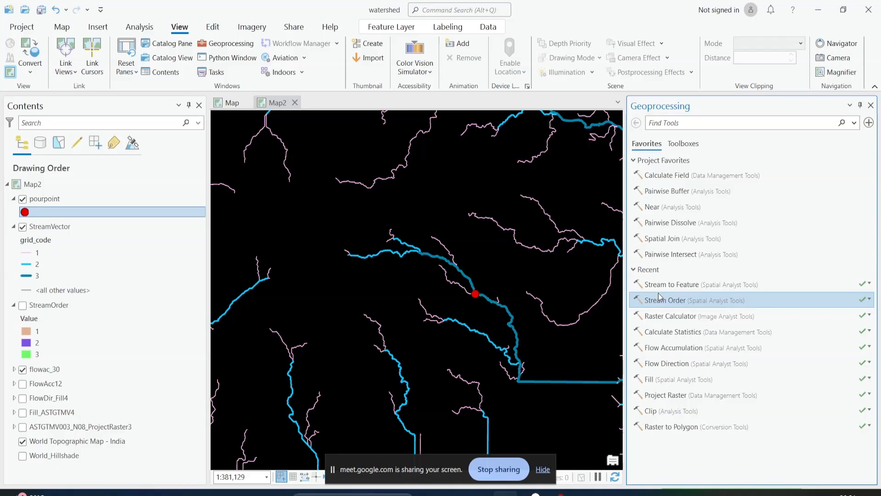
left_click(675, 143)
scroll(680, 288, "down", 1)
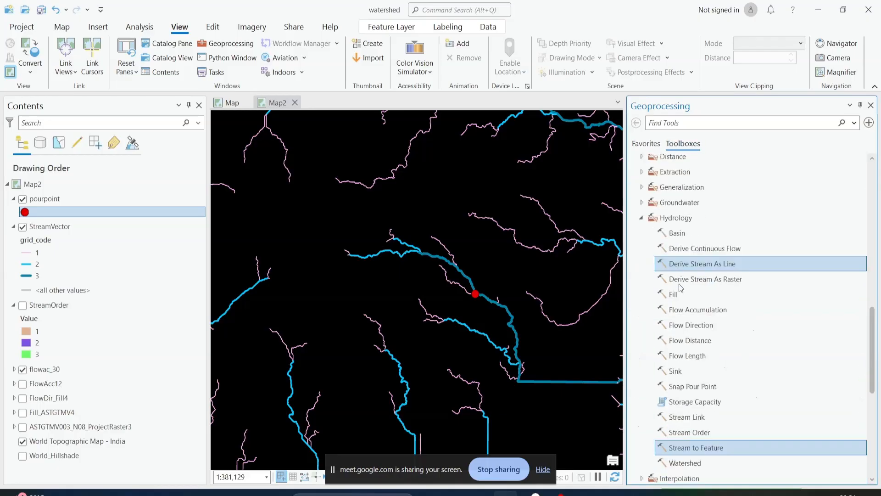
scroll(684, 303, "down", 2)
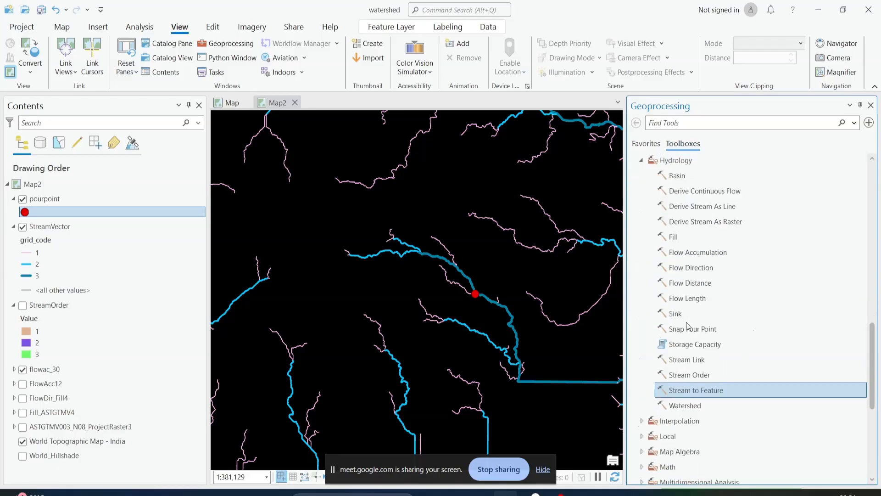
left_click(694, 406)
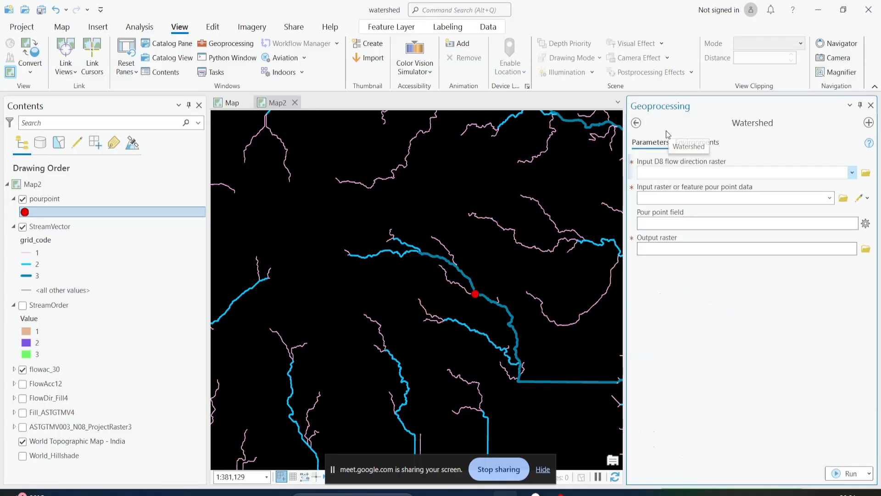
Set FlowDir_Fill4 as the D8 flow direction raster and pourpoint as the pour point data, with OBJECTID as its field
left_click(650, 168)
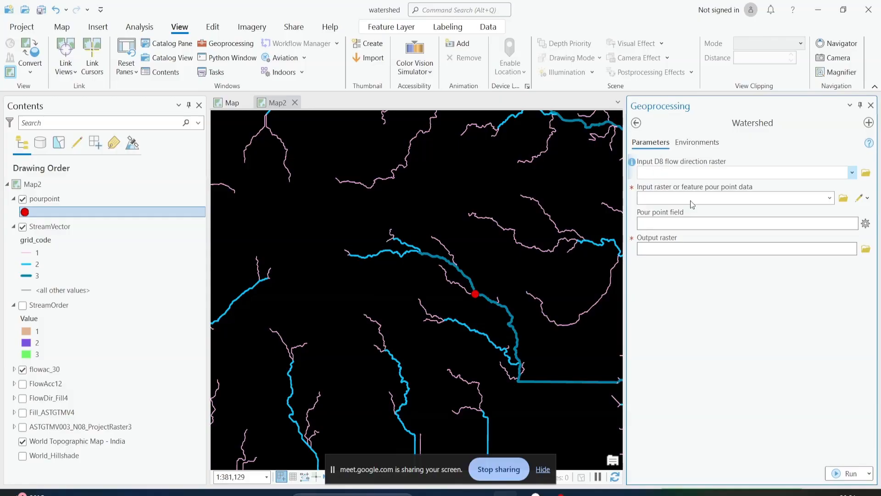
scroll(665, 173, "down", 1)
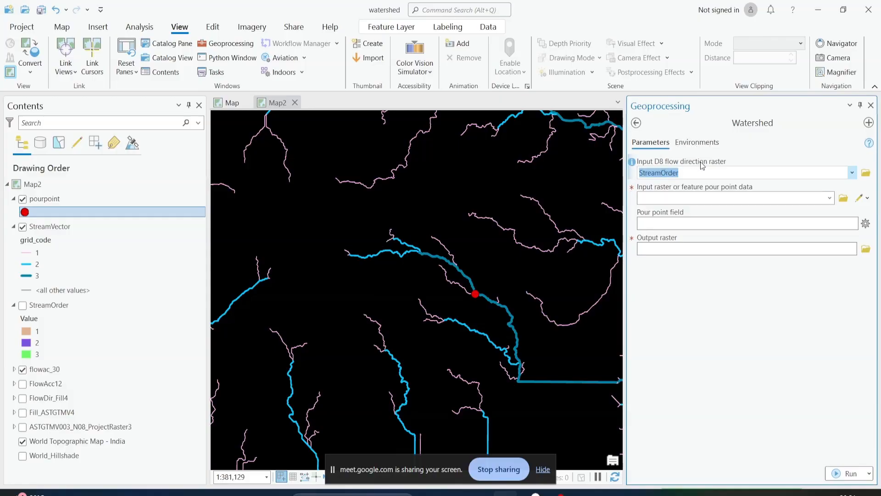
left_click(852, 173)
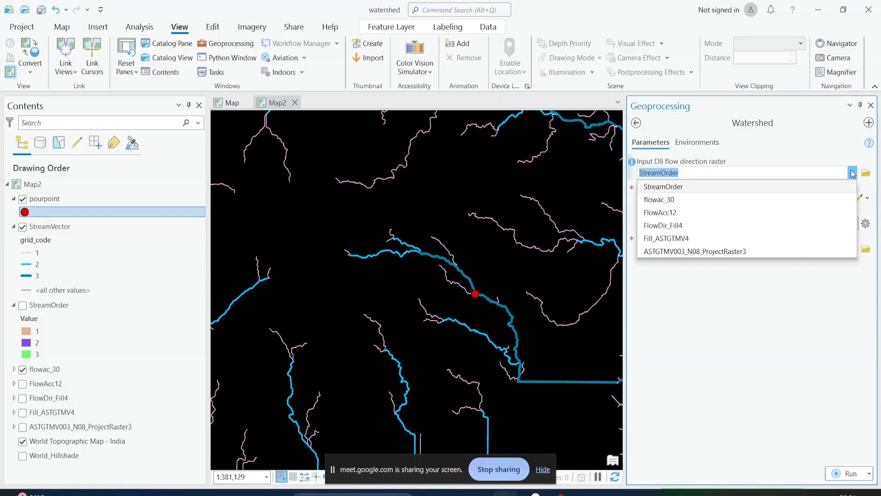
left_click(669, 227)
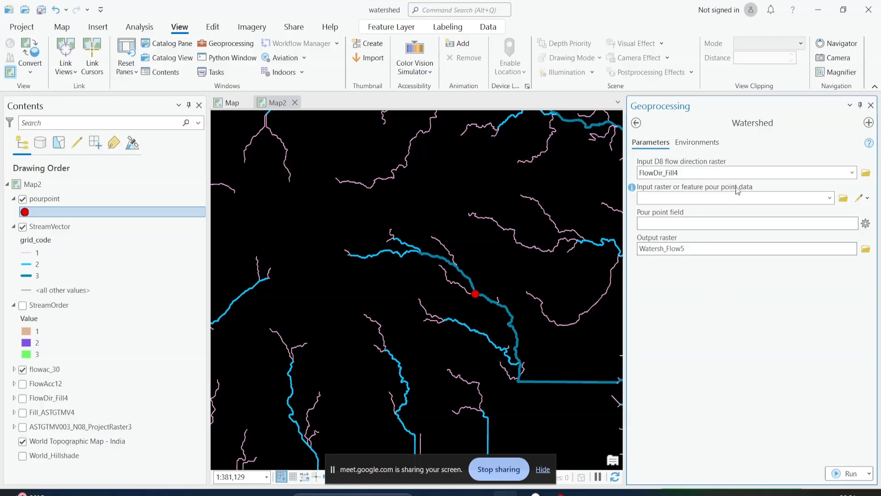
left_click(829, 200)
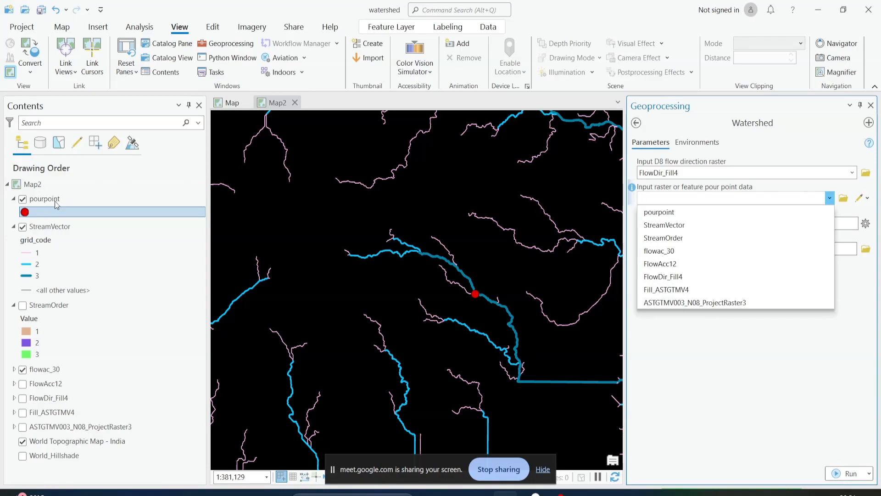
left_click(674, 212)
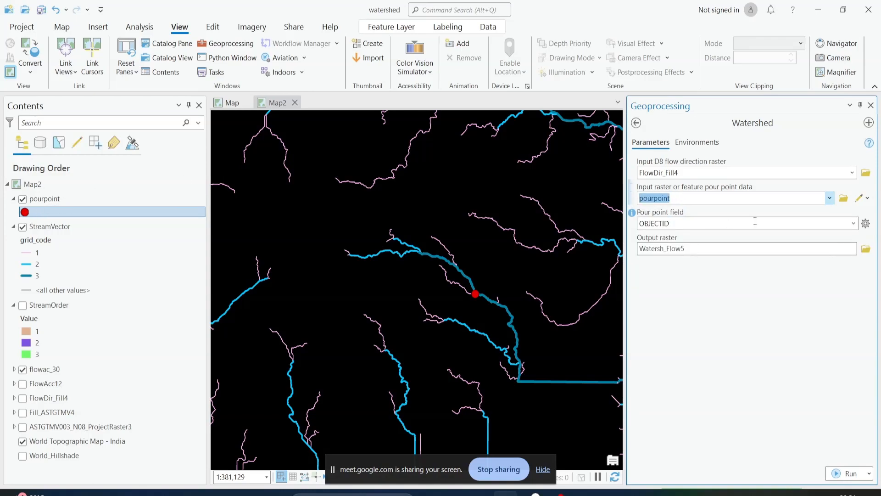
left_click(853, 224)
left_click(854, 224)
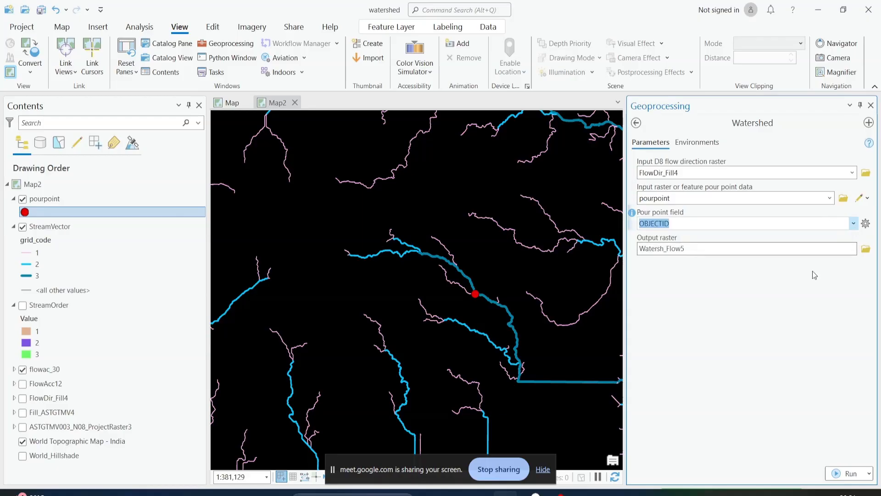
Run the Watershed tool with Watersh_Flow5 as the output raster and dismiss the run details
left_click(696, 251)
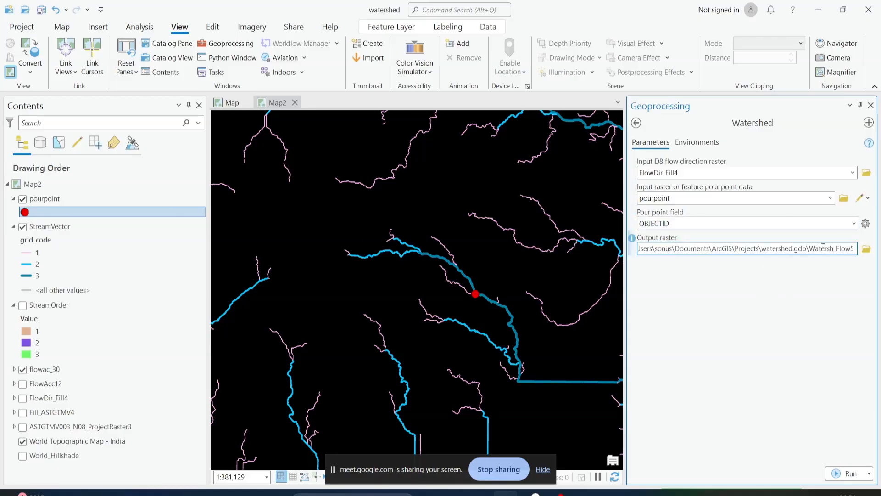
left_click(833, 474)
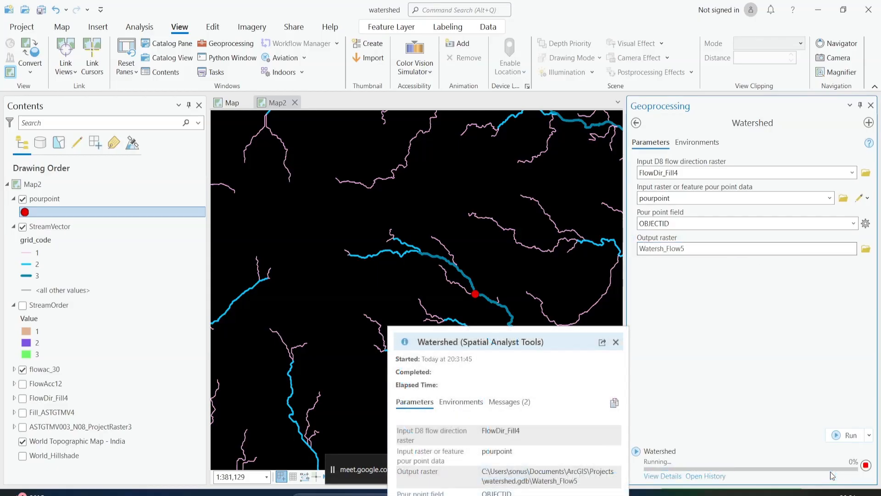
left_click(614, 343)
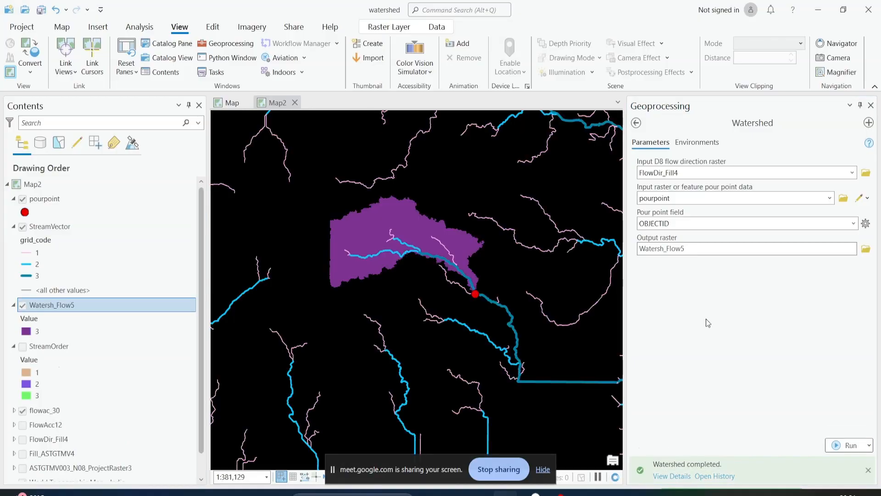
Compare the Watersh_Flow5 area with the flowac_30 cells and StreamVector lines by switching the watershed and stream layers off and back on
scroll(435, 285, "up", 3)
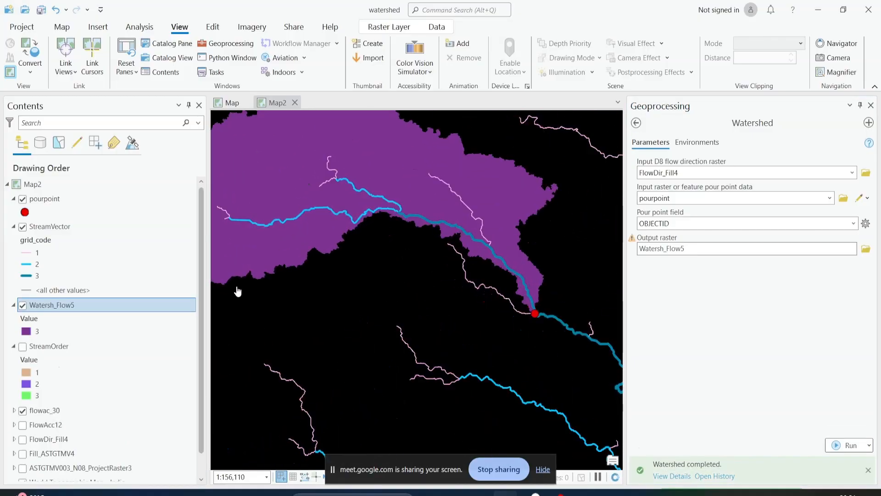
left_click(22, 227)
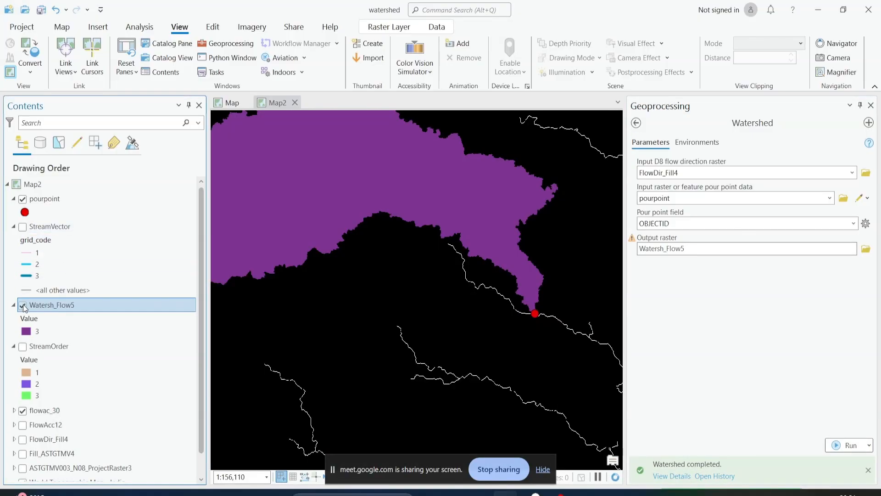
left_click(22, 304)
scroll(330, 299, "down", 3)
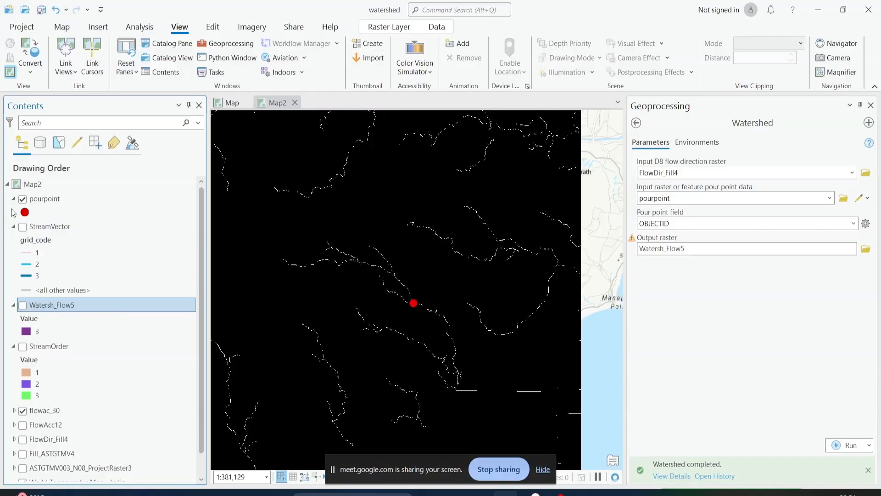
left_click(23, 305)
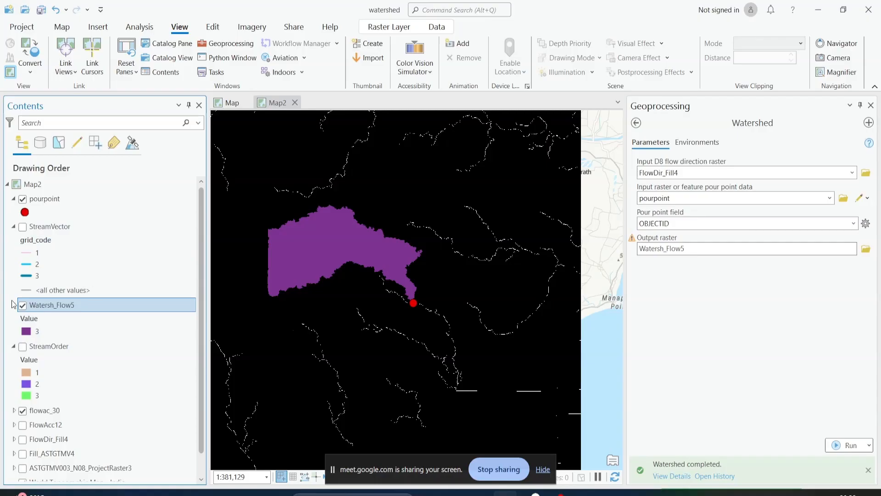
left_click(22, 226)
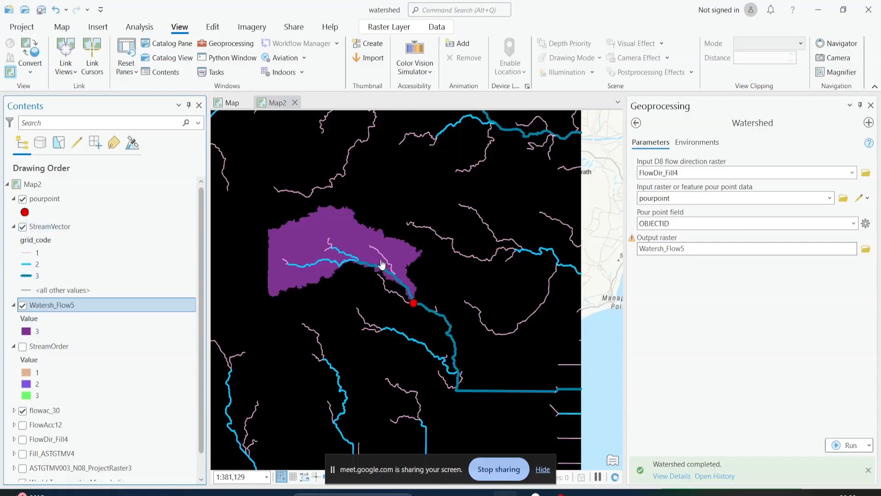
Identify the watershed raster's value at a spot inside the delineated area and close the pop-up
scroll(386, 265, "up", 2)
left_click_drag(419, 287, 518, 313)
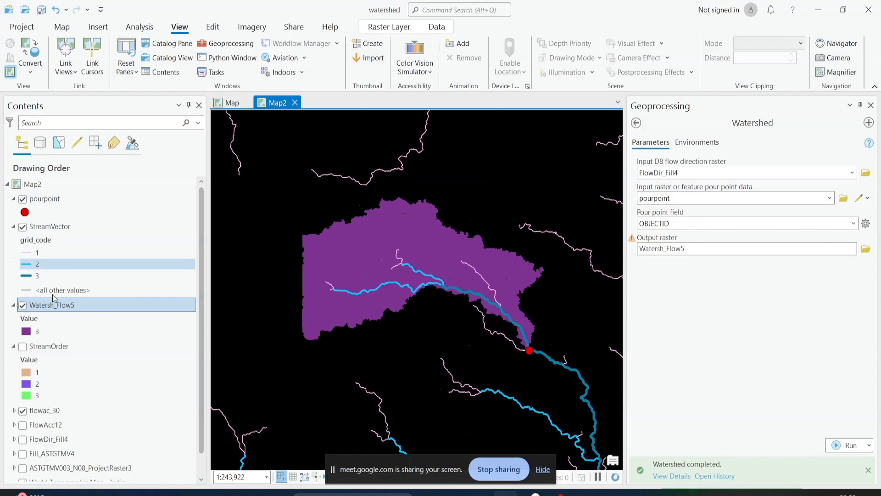
left_click(411, 258)
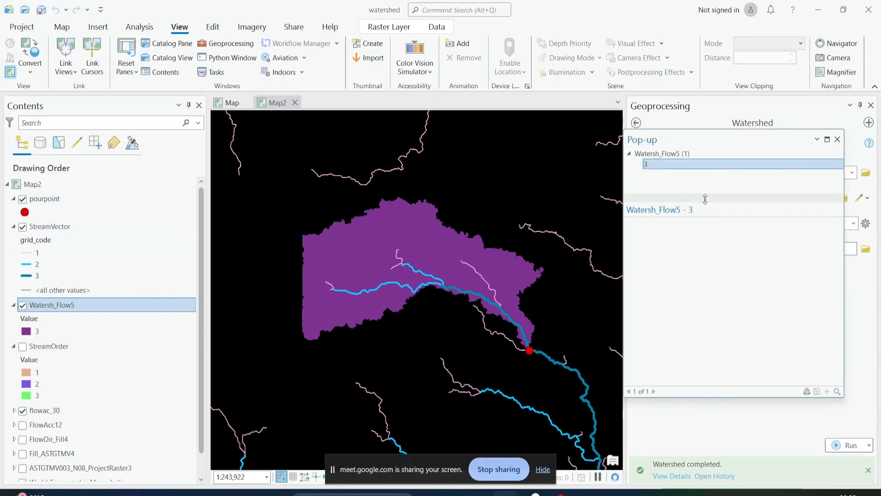
left_click(837, 139)
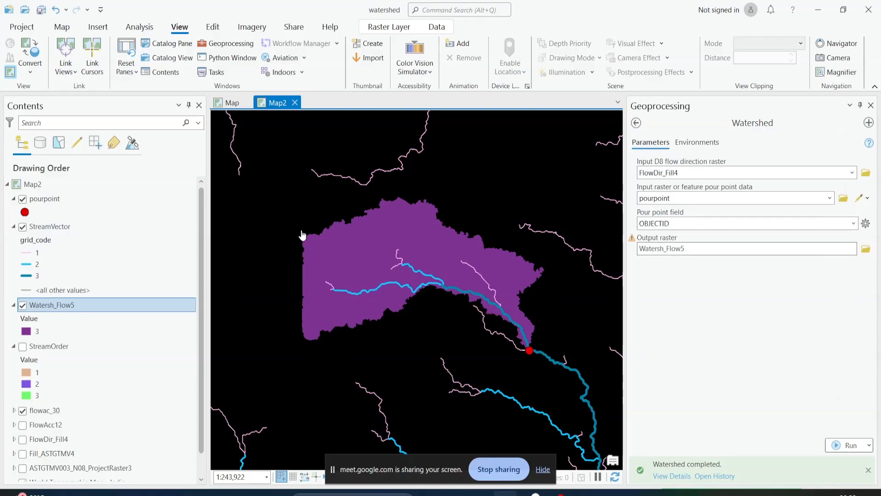
Leave the Watershed tool, search the geoprocessing tools for "raster to vector", and look through the results for a suitable conversion tool
left_click(636, 122)
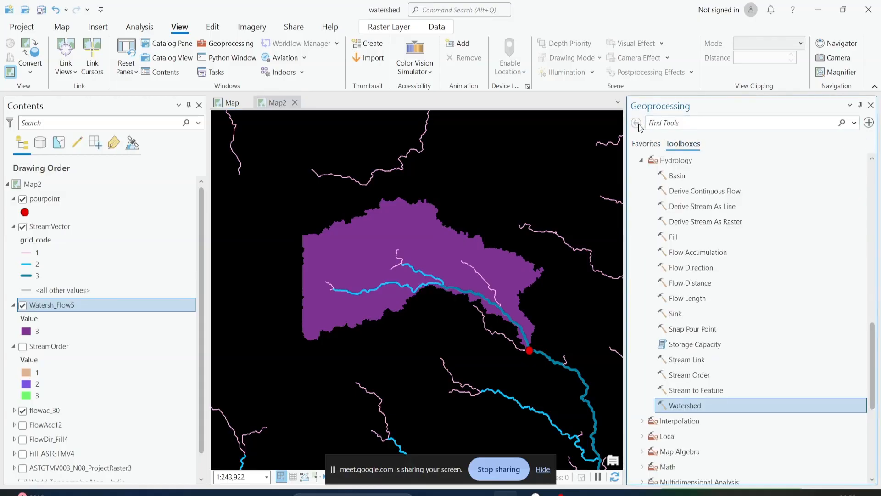
type("raster")
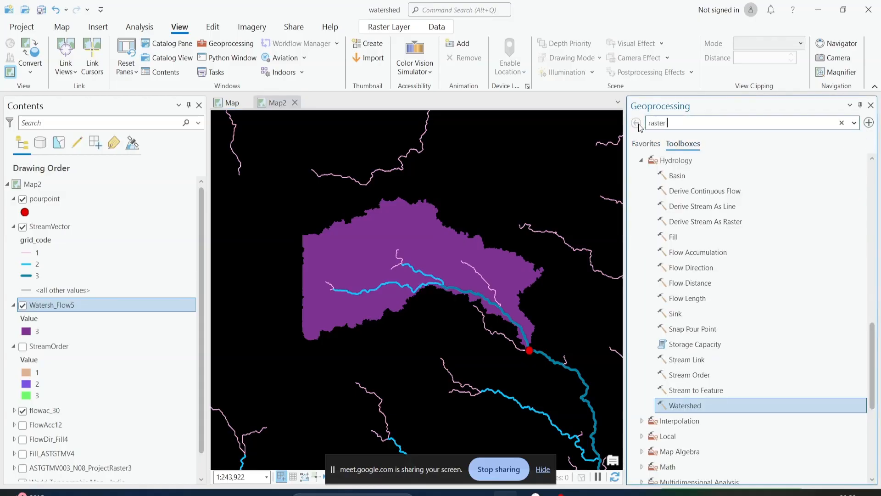
type(" to vect")
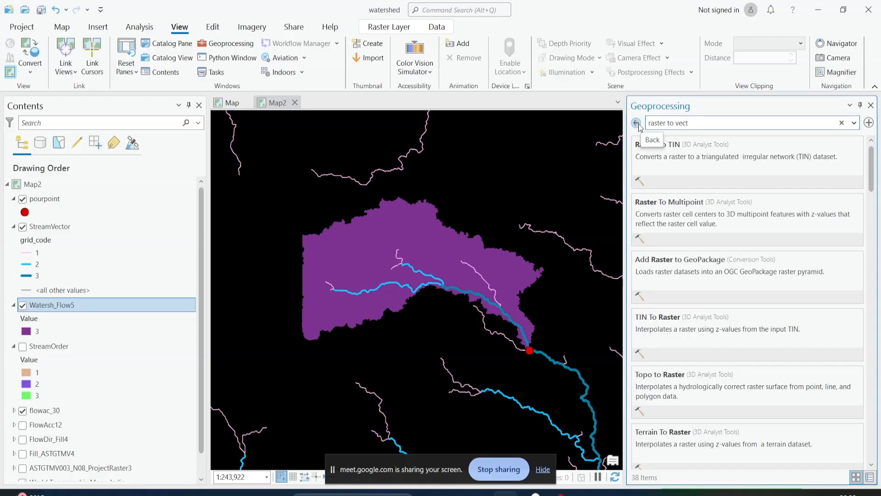
type("or")
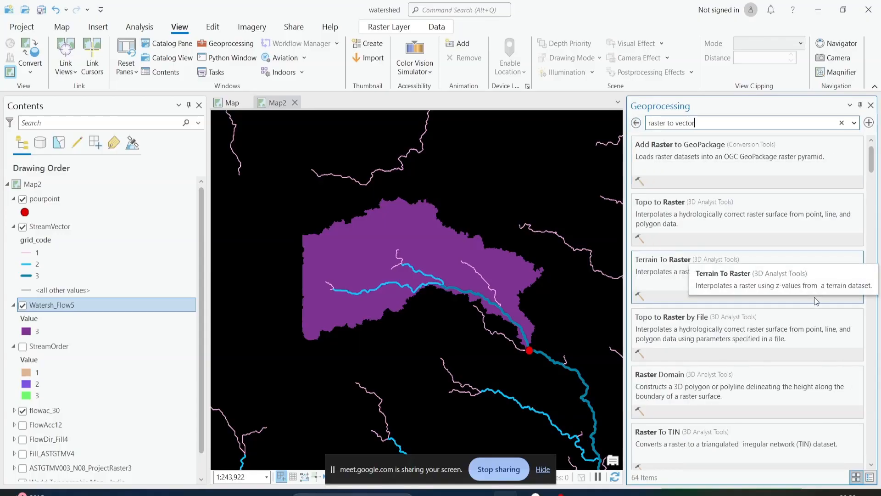
scroll(814, 296, "down", 3)
scroll(817, 252, "down", 5)
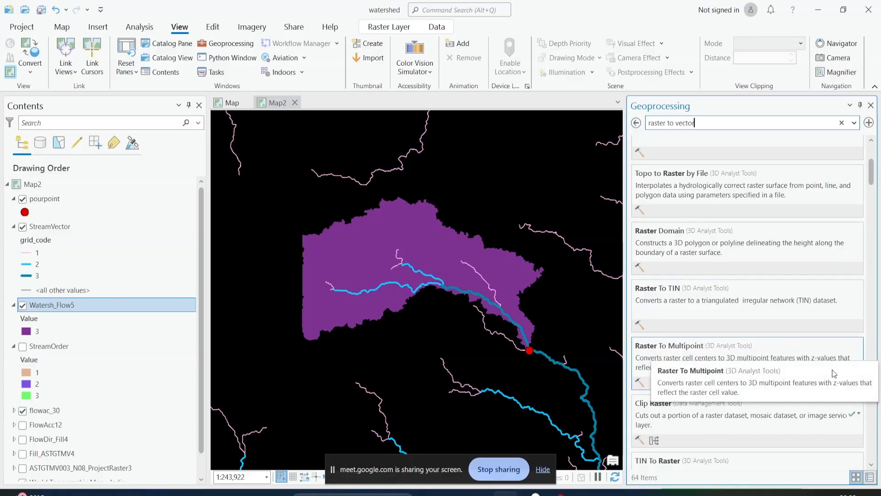
scroll(816, 252, "down", 5)
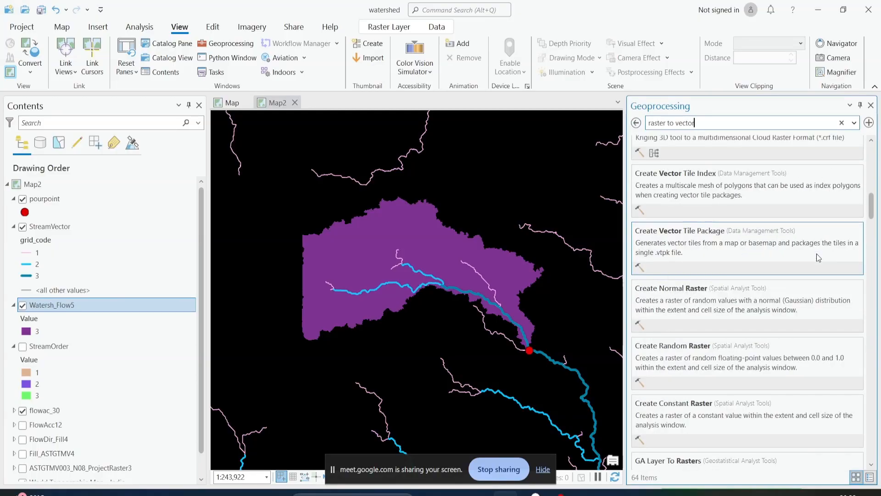
scroll(816, 254, "up", 7)
scroll(816, 254, "up", 1)
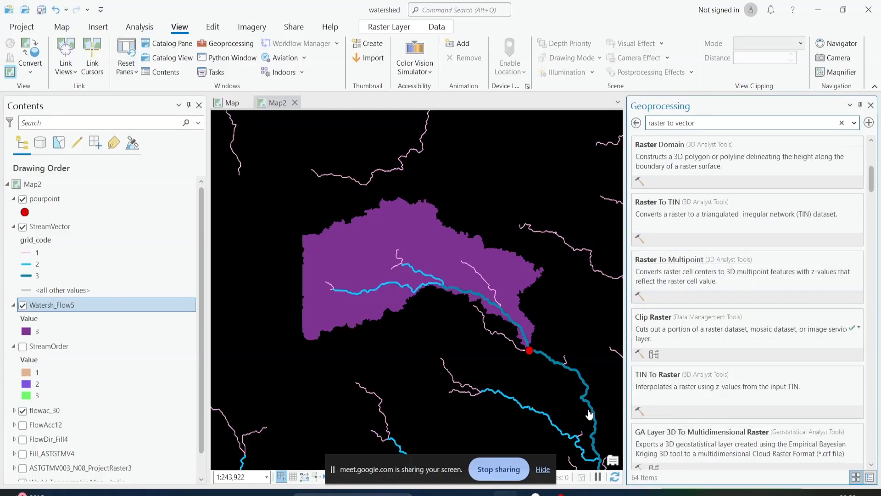
scroll(783, 371, "up", 4)
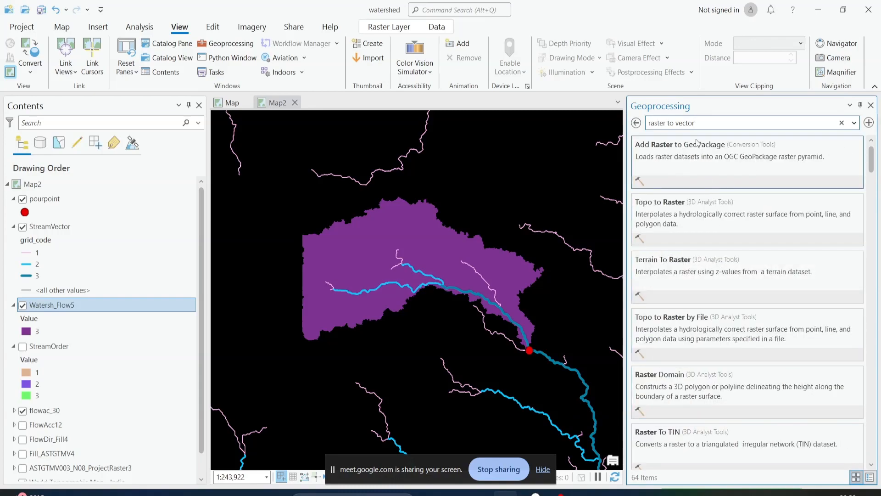
Look through the remaining "raster to vector" search results for a tool that converts the watershed raster
left_click(702, 123)
scroll(729, 272, "down", 1)
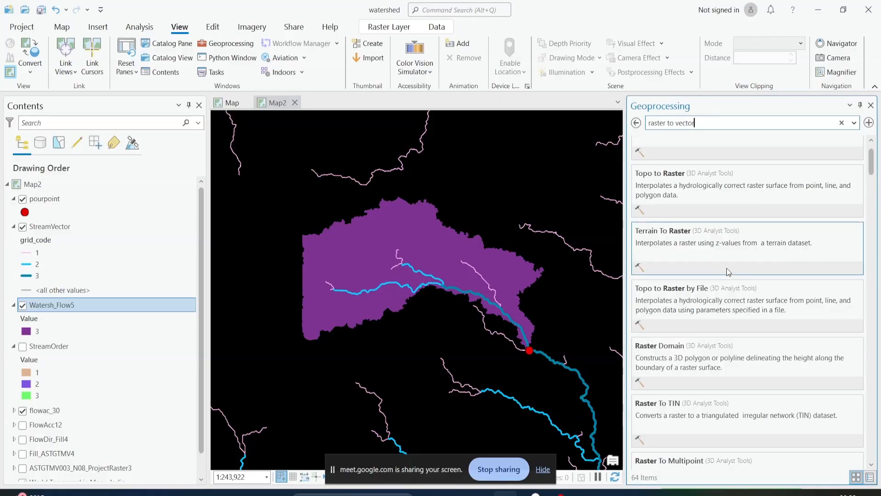
scroll(729, 272, "down", 1)
scroll(728, 271, "down", 10)
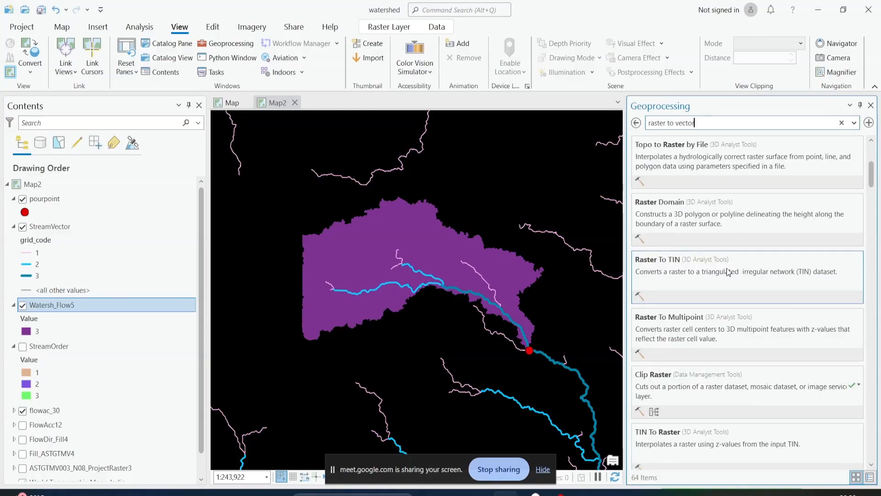
scroll(728, 272, "down", 3)
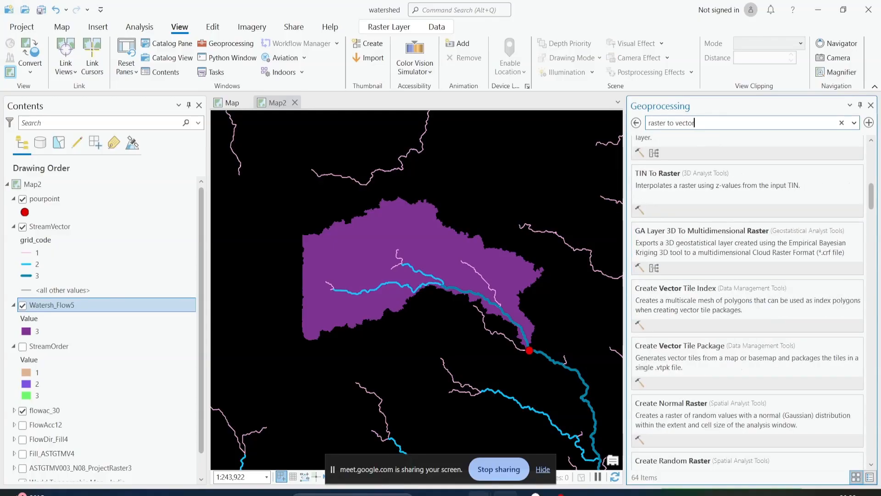
Switch to File Explorer, read the workflow notes in the steps text file of the watershed folder, and return to ArcGIS Pro
mouse_move(479, 493)
left_click(415, 436)
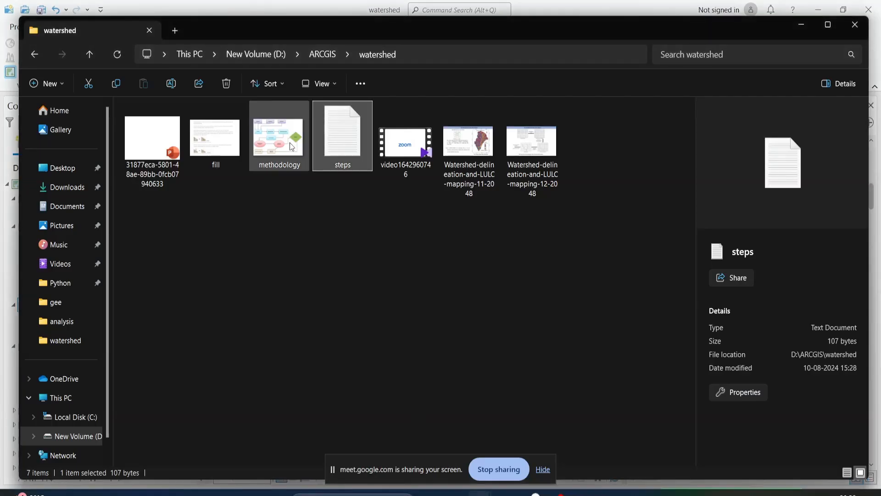
double_click(331, 141)
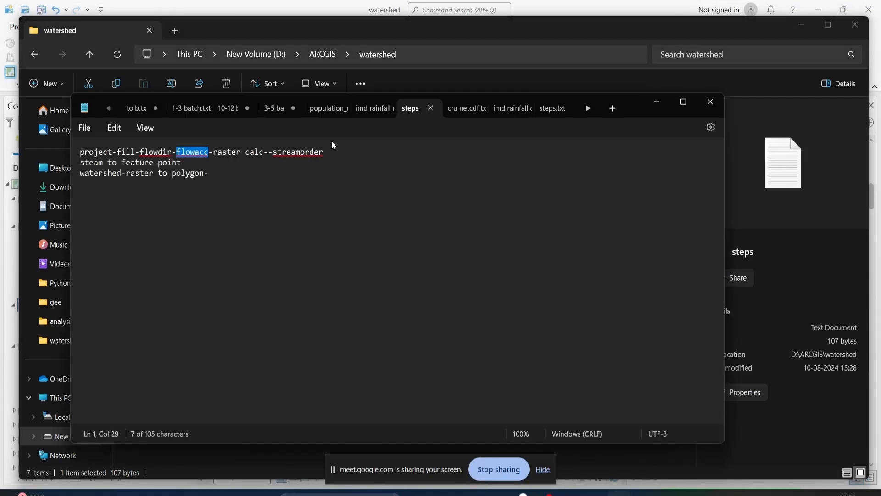
left_click(721, 109)
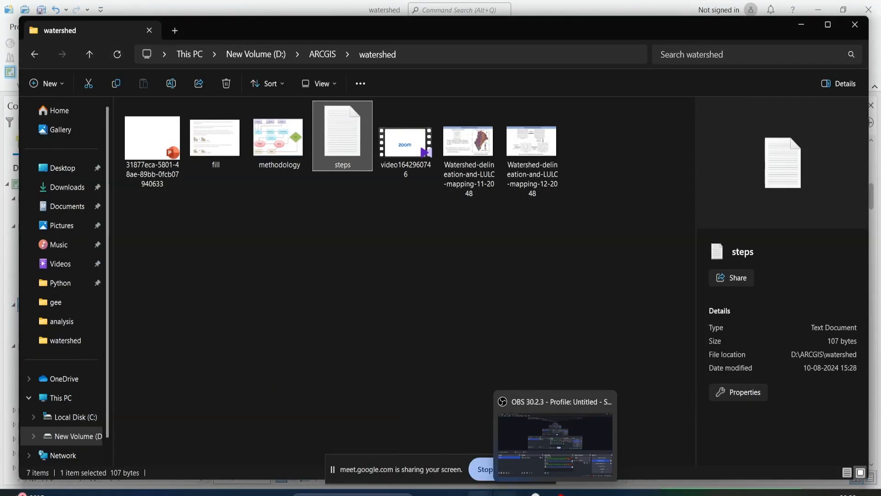
left_click(505, 493)
Change the geoprocessing search to "raster to polyg" and open the Raster to Polygon tool
triple_click(690, 125)
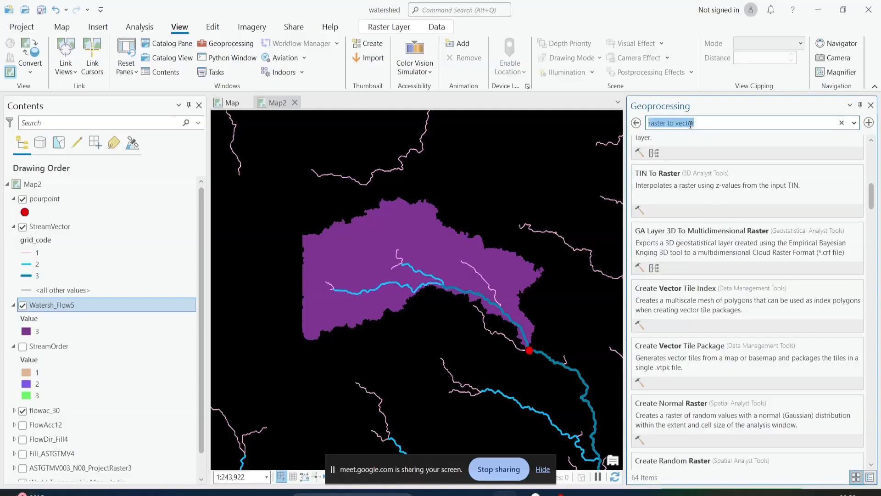
left_click(689, 124)
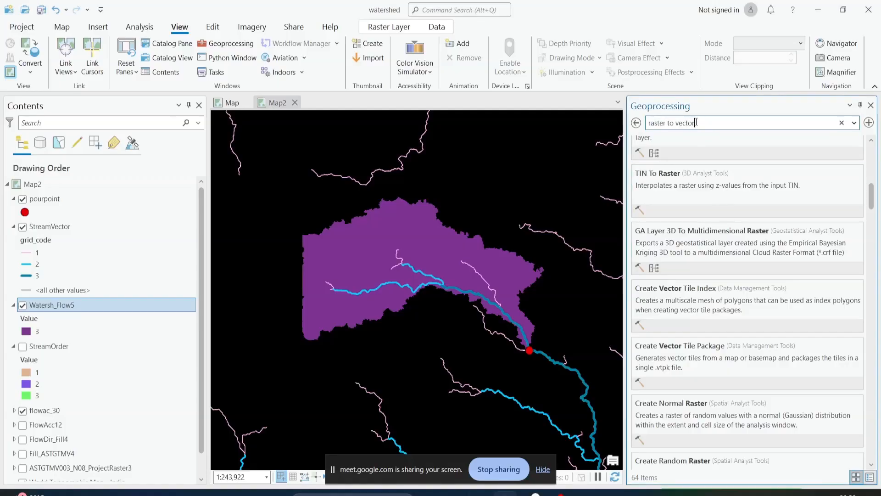
key("BackSpace")
type("pol")
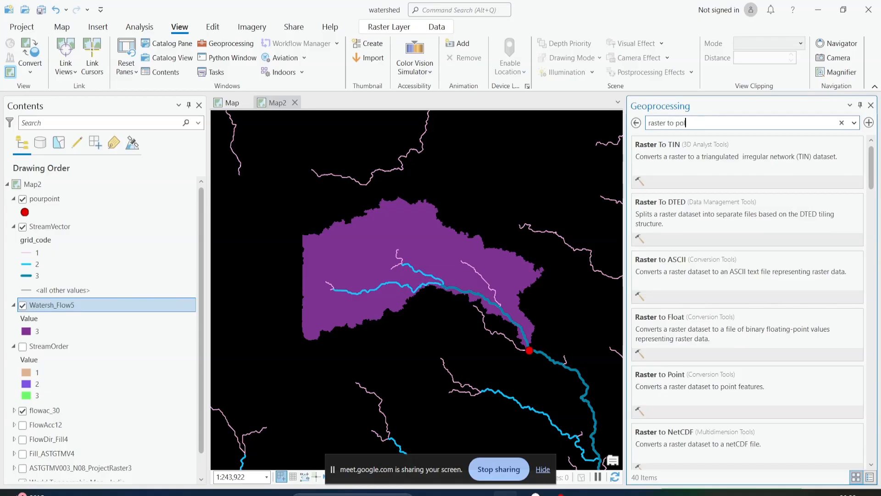
type("yg")
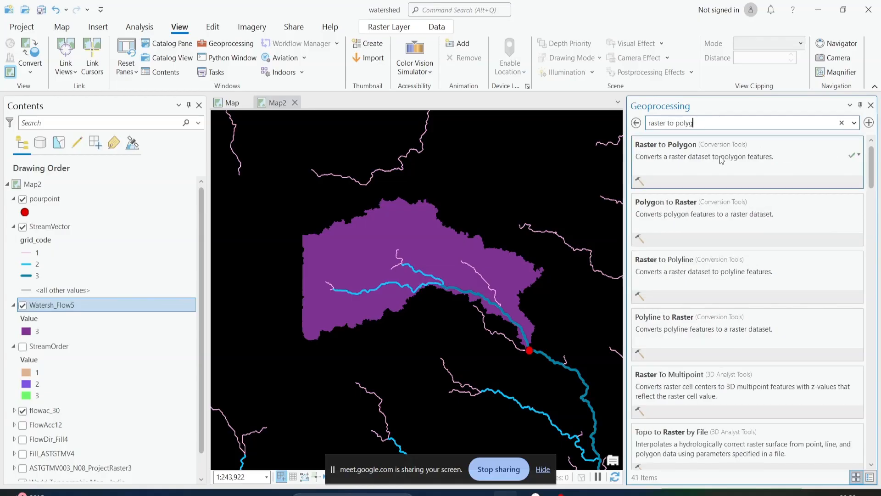
left_click(670, 149)
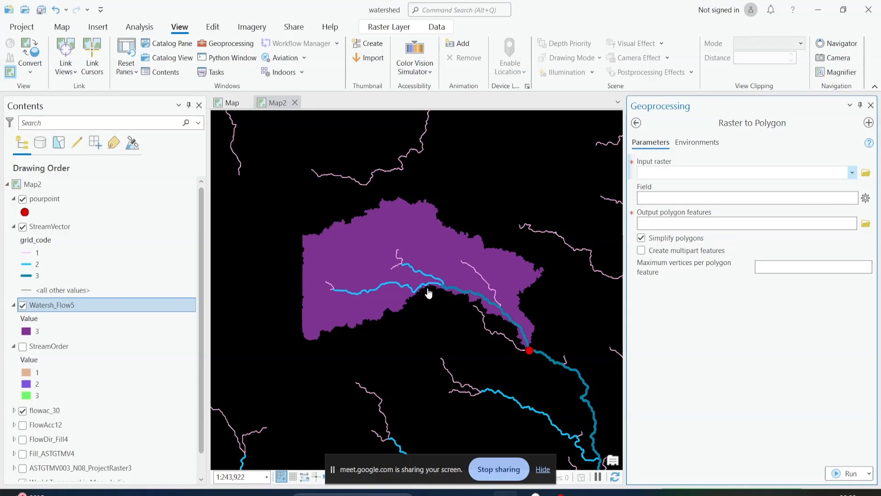
Run Raster to Polygon on the Watersh_Flow5 raster, using the Value field and simplified polygons
left_click(852, 174)
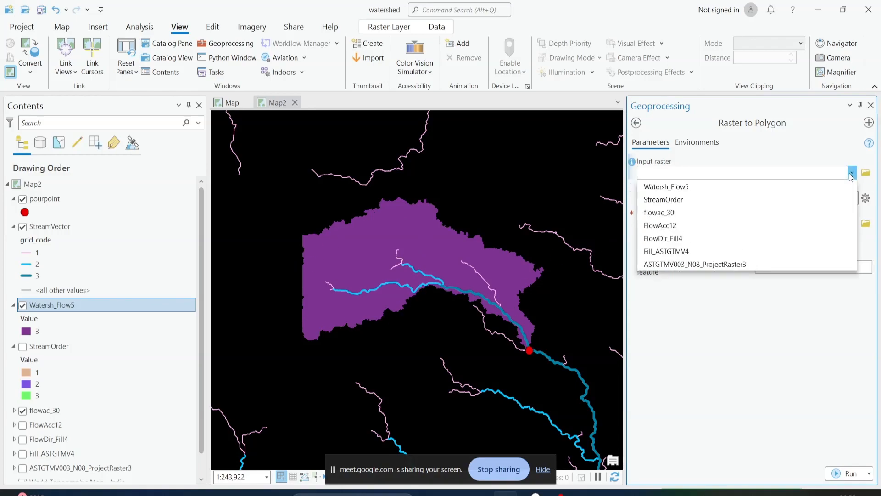
left_click(692, 183)
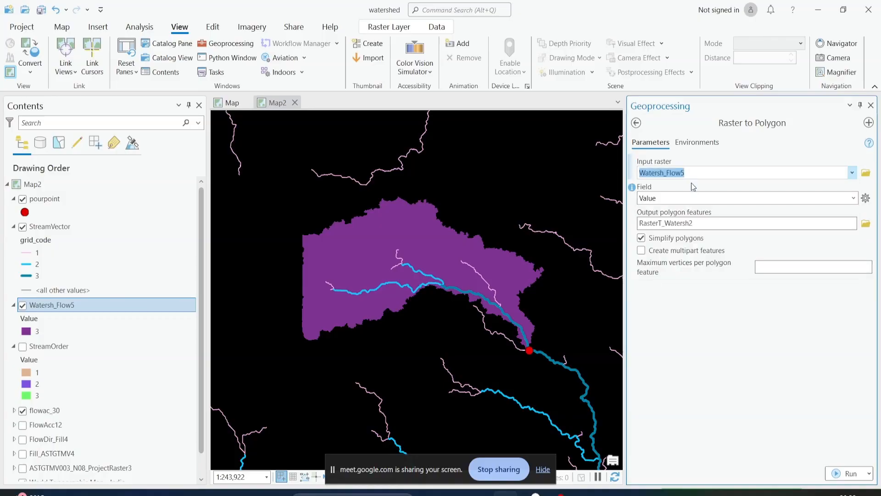
left_click(829, 474)
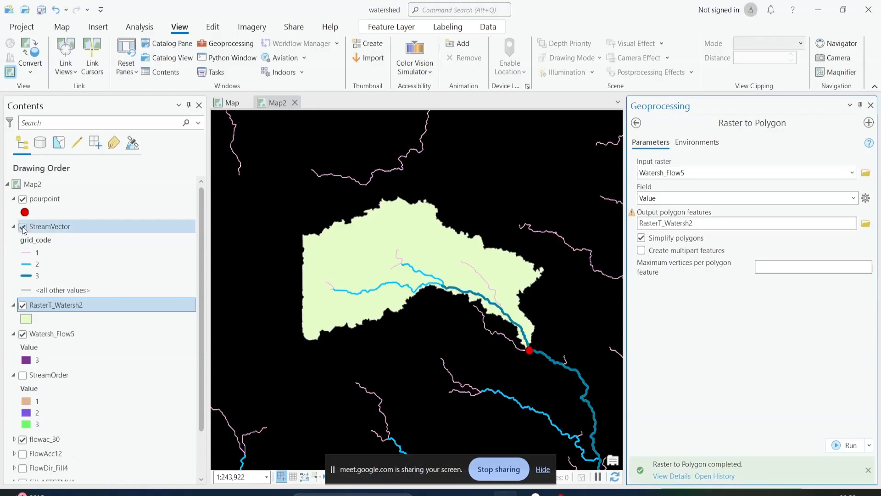
Hide the Watersh_Flow5 raster, inspect the attributes of the new watershed polygon on the map, and close the pop-up
left_click(22, 334)
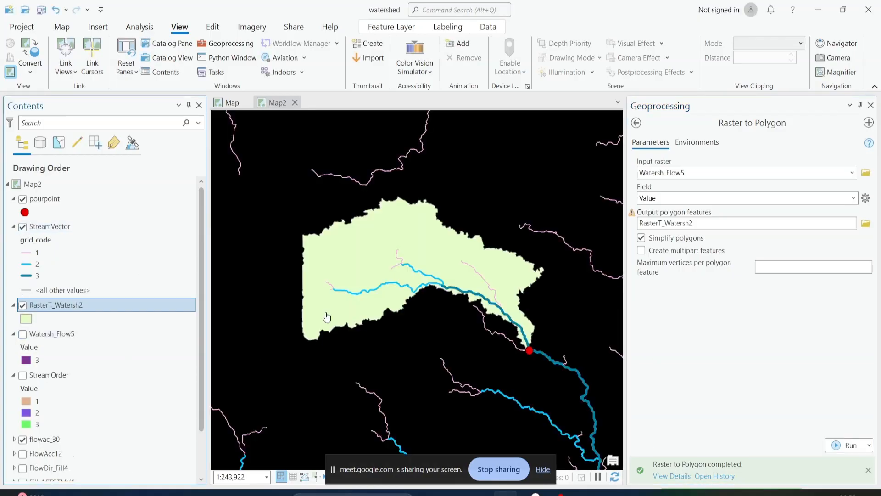
left_click(339, 261)
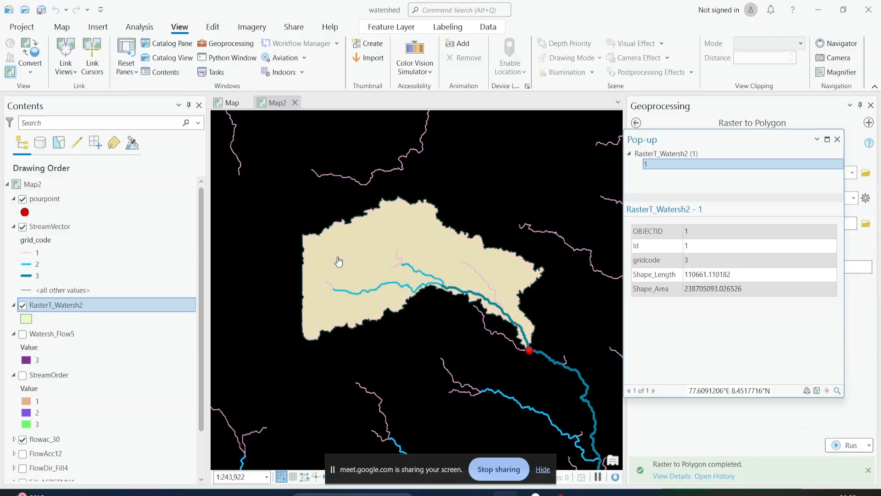
left_click(319, 250)
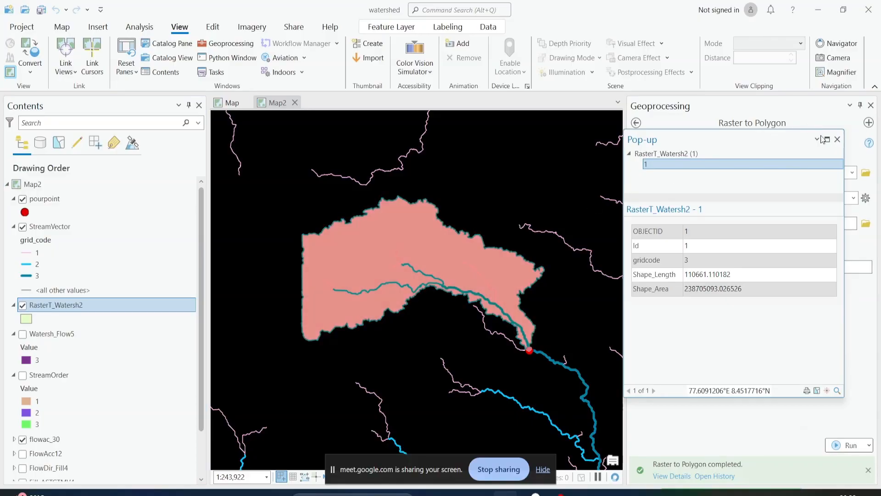
left_click(837, 139)
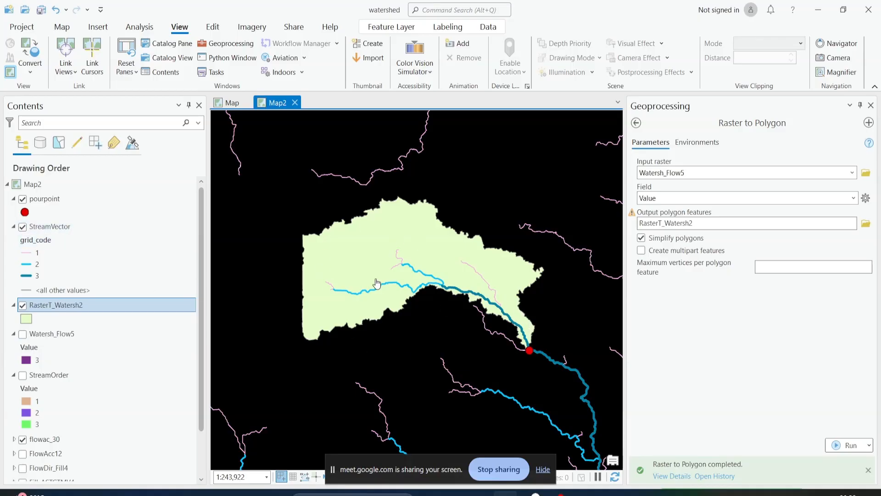
Leave the Raster to Polygon tool, search the geoprocessing tools for "clip", and open the Clip tool
left_click(636, 123)
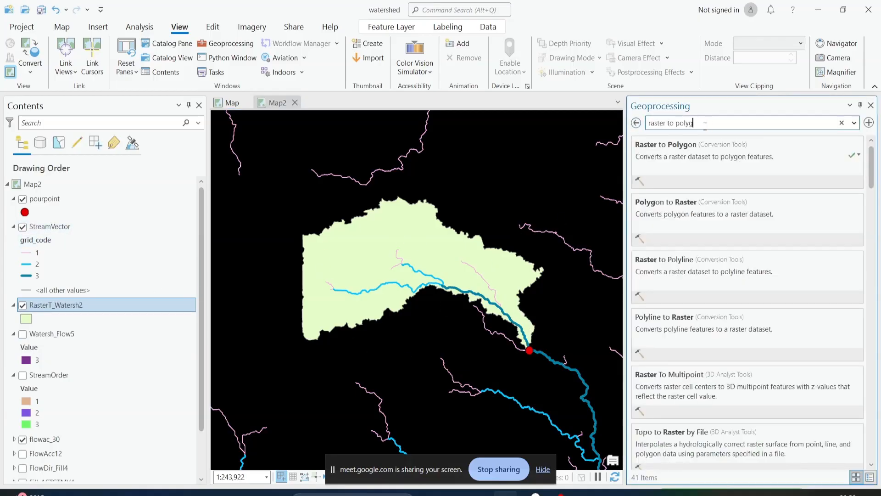
type("clip")
left_click(680, 172)
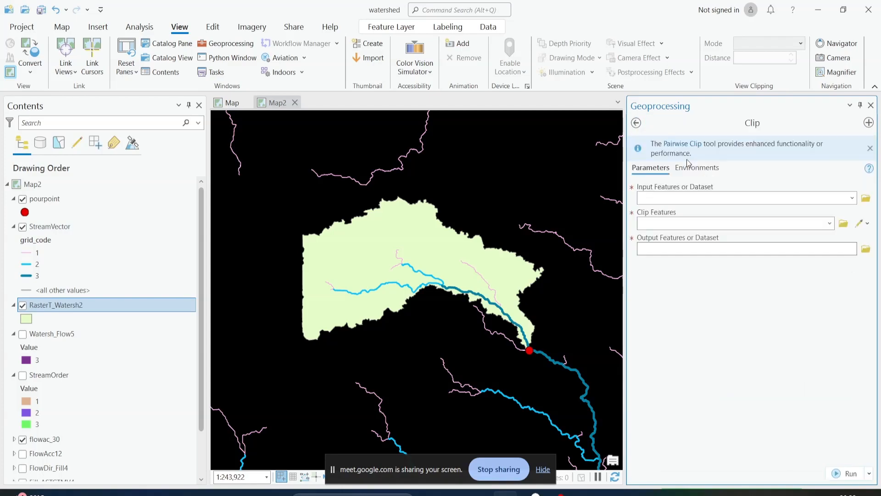
Clip the StreamVector features with the RasterT_Watersh2 polygon, using StreamVector_Clip as the output
left_click(852, 198)
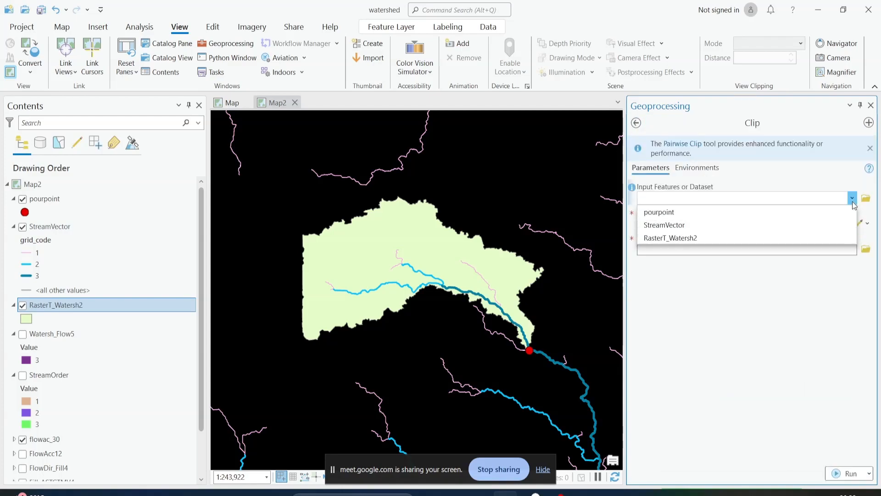
left_click(786, 228)
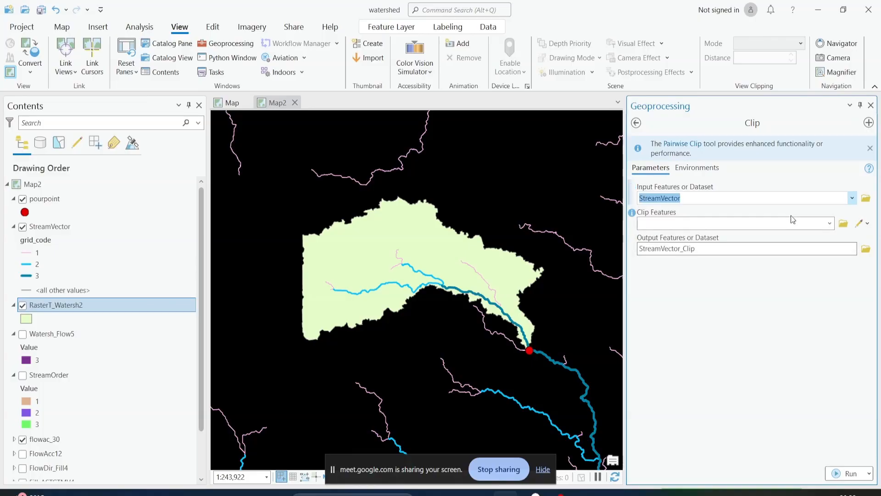
left_click(830, 224)
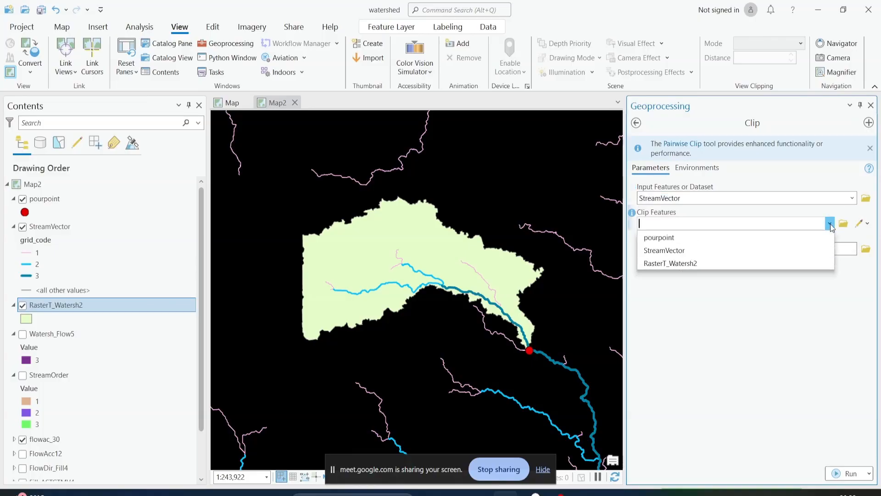
left_click(794, 262)
left_click(847, 474)
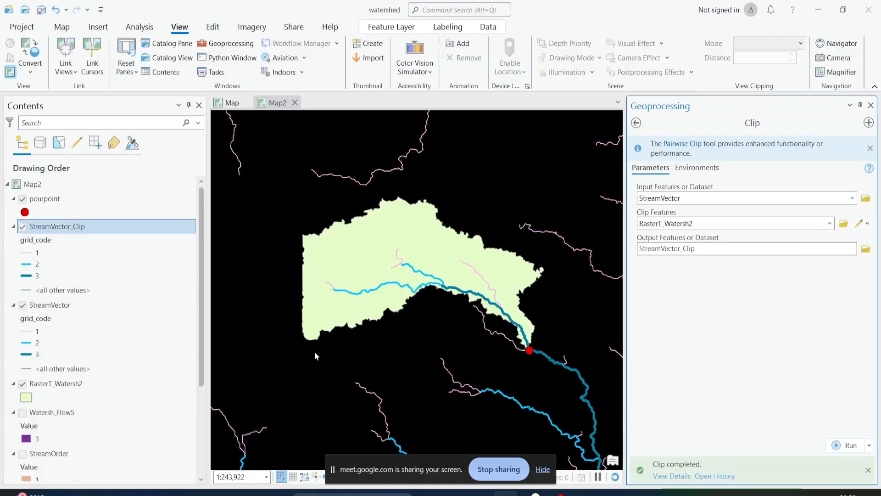
Hide the original StreamVector layer and the flowac_30 raster
left_click(22, 306)
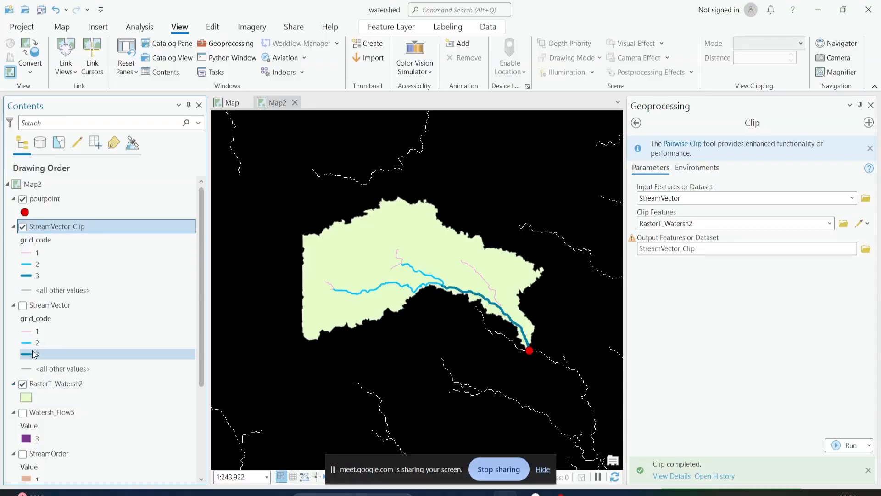
scroll(32, 349, "down", 3)
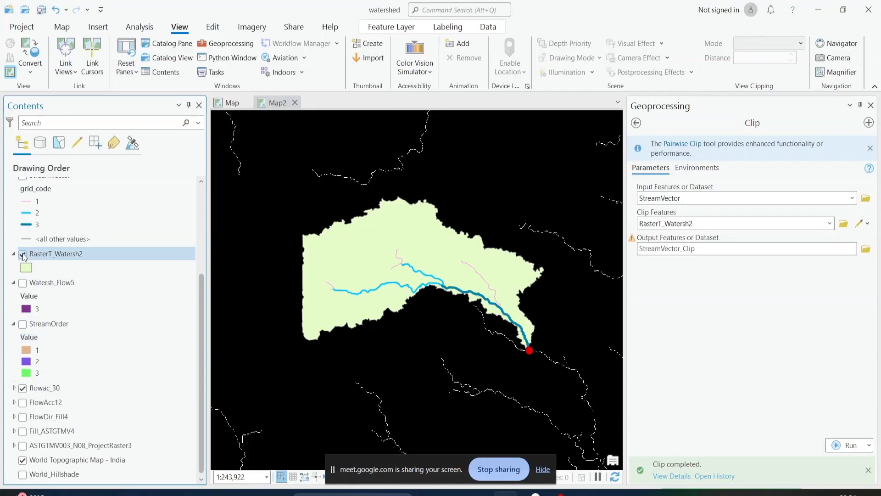
left_click(22, 388)
Examine the clipped streams and the watershed outlet against the basemap, and hide the pourpoint layer
scroll(338, 345, "down", 2)
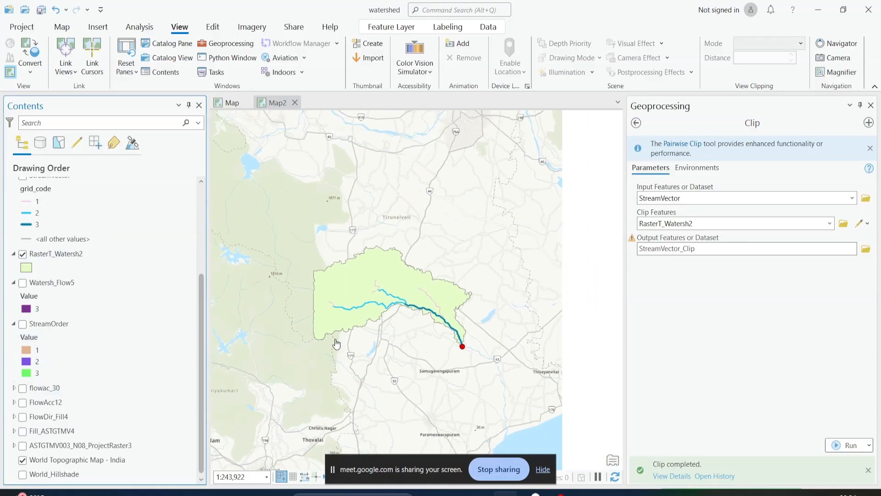
left_click_drag(418, 364, 505, 358)
scroll(523, 298, "up", 2)
scroll(523, 299, "up", 2)
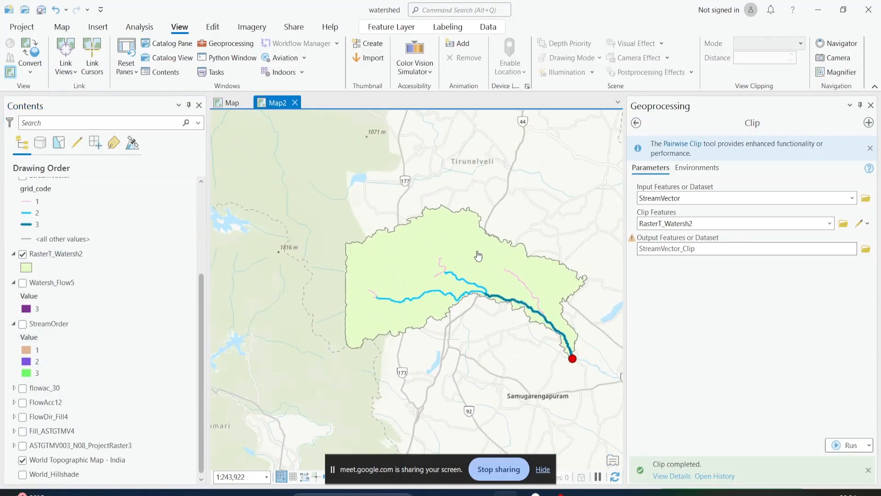
scroll(528, 340, "up", 4)
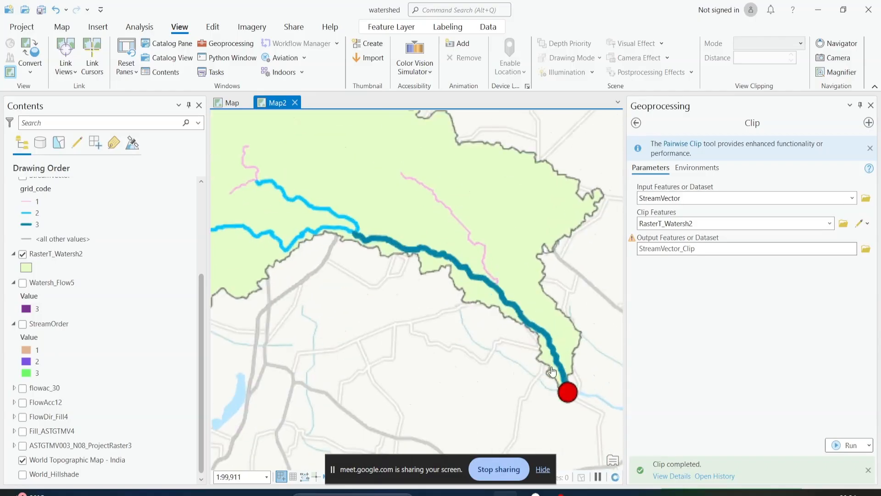
scroll(36, 224, "up", 3)
left_click(36, 224)
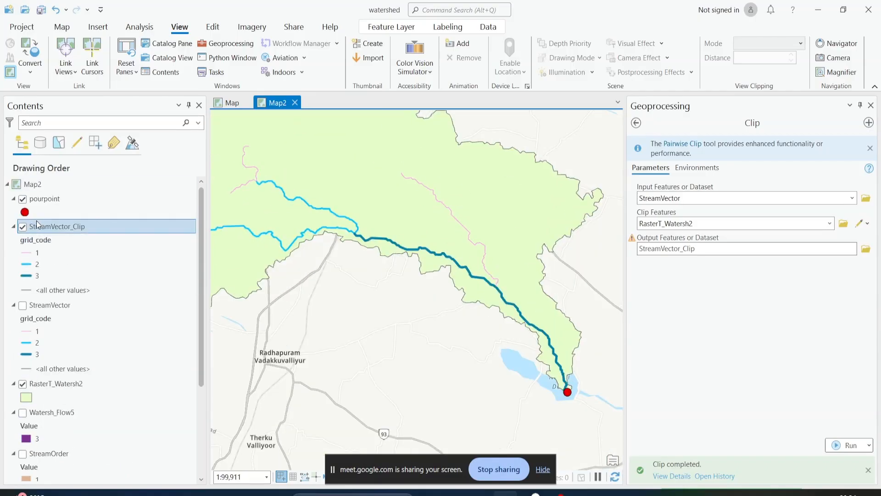
left_click(23, 199)
scroll(423, 254, "down", 8)
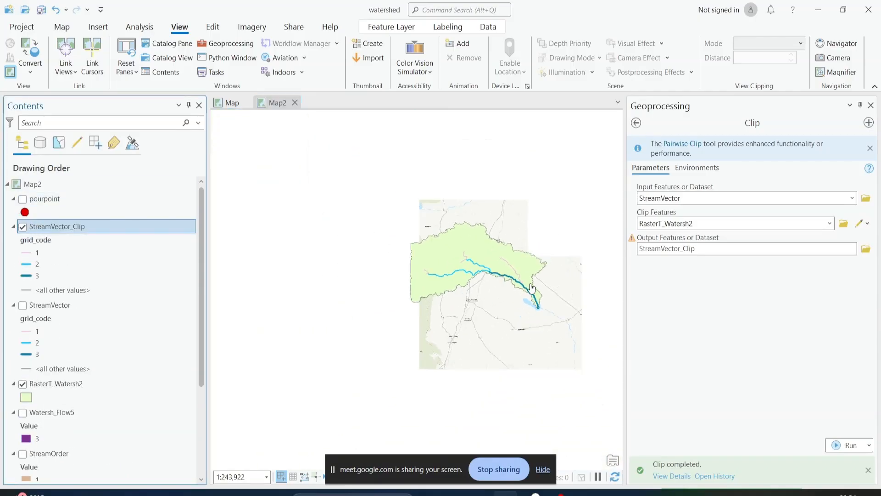
scroll(482, 291, "up", 4)
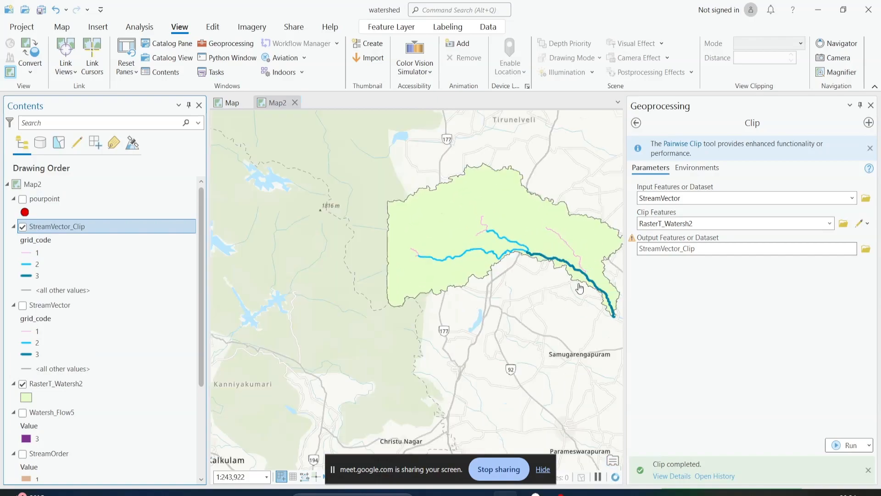